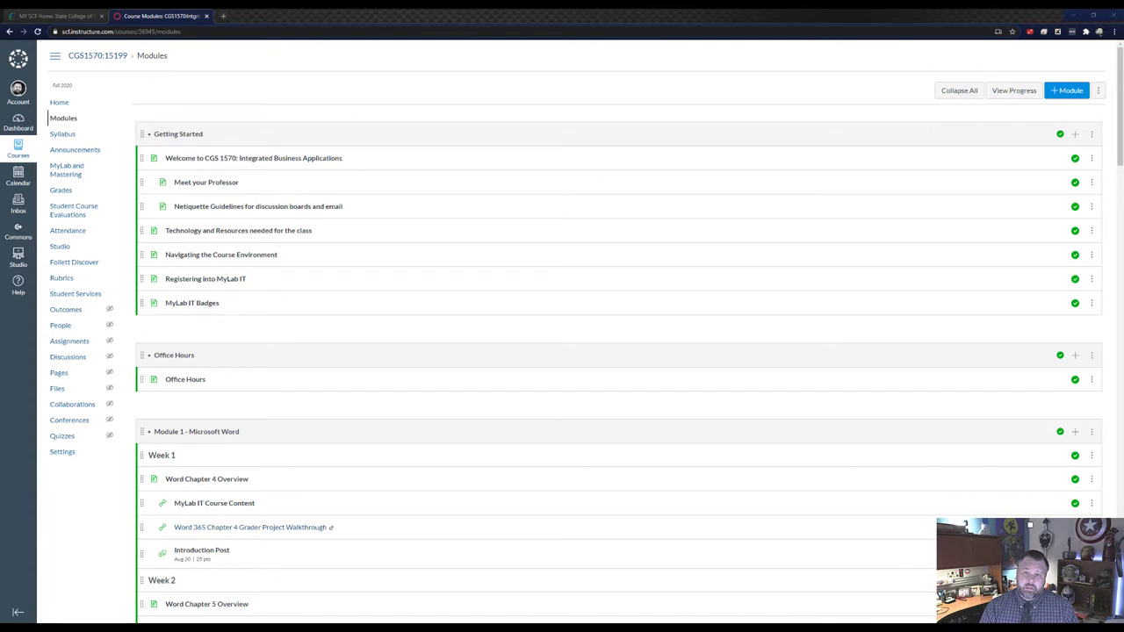
Open the Word 8G Entertainers (Homework) assignment in the Word Chapter 8 folder of the MyLab IT Course Content
{"action": "scroll", "coordinate": [281, 195], "scroll_direction": "down", "scroll_amount": 5}
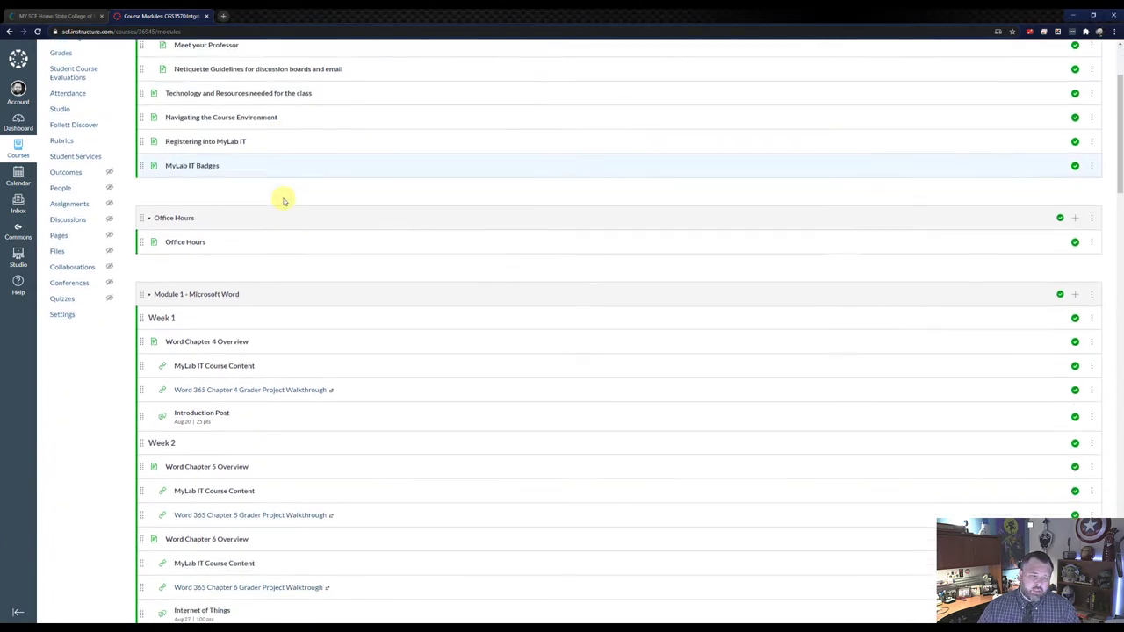
{"action": "scroll", "coordinate": [281, 211], "scroll_direction": "down", "scroll_amount": 2}
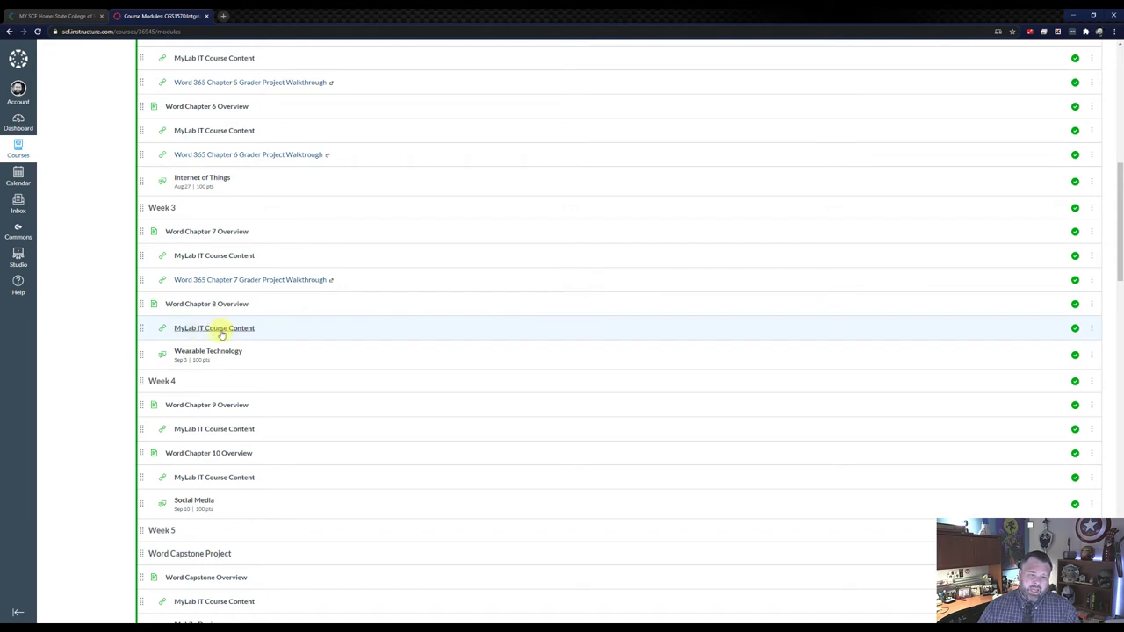
{"action": "left_click", "coordinate": [233, 330]}
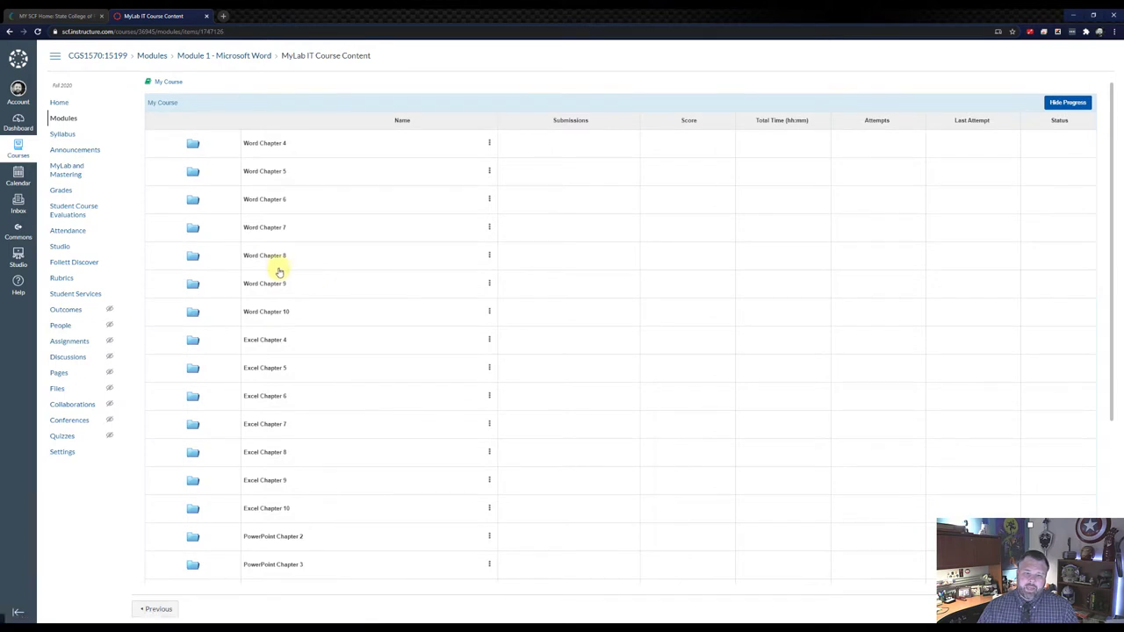
{"action": "left_click", "coordinate": [275, 271]}
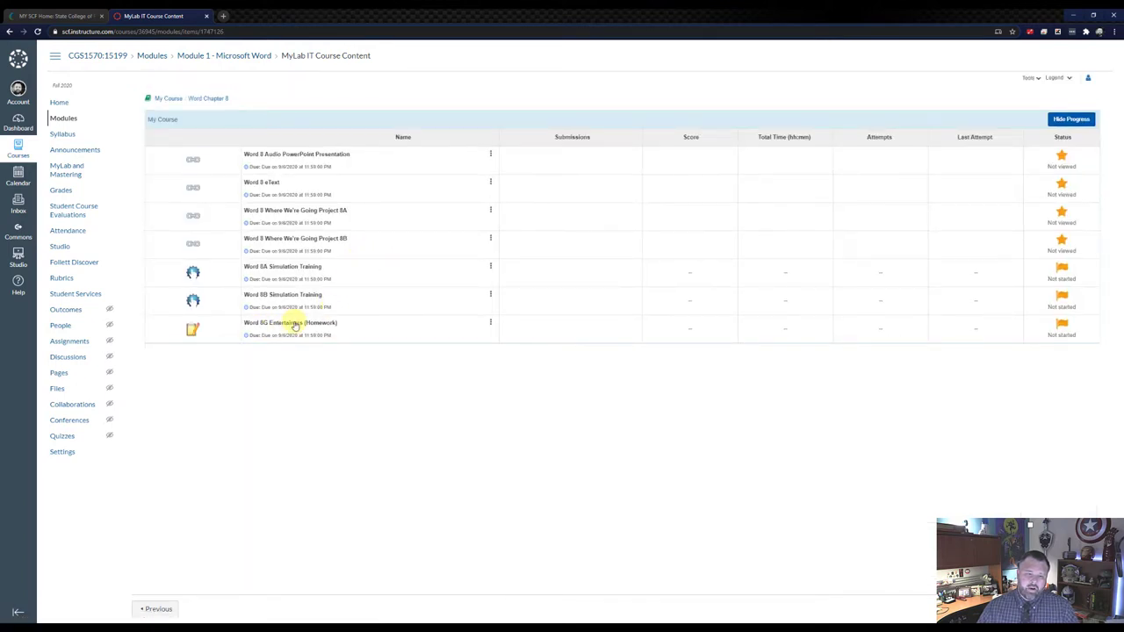
{"action": "left_click", "coordinate": [294, 324]}
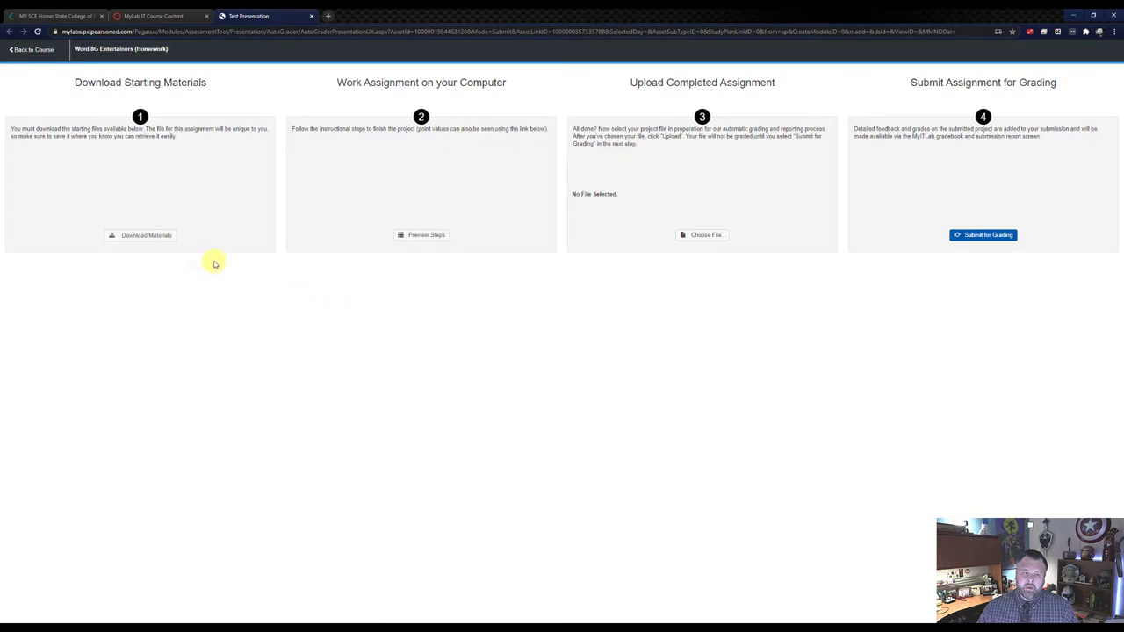
Download all four starting files individually: the instructions, the student letter, the final result image and the w08G_Entertainers.xlsx workbook
{"action": "left_click", "coordinate": [130, 237]}
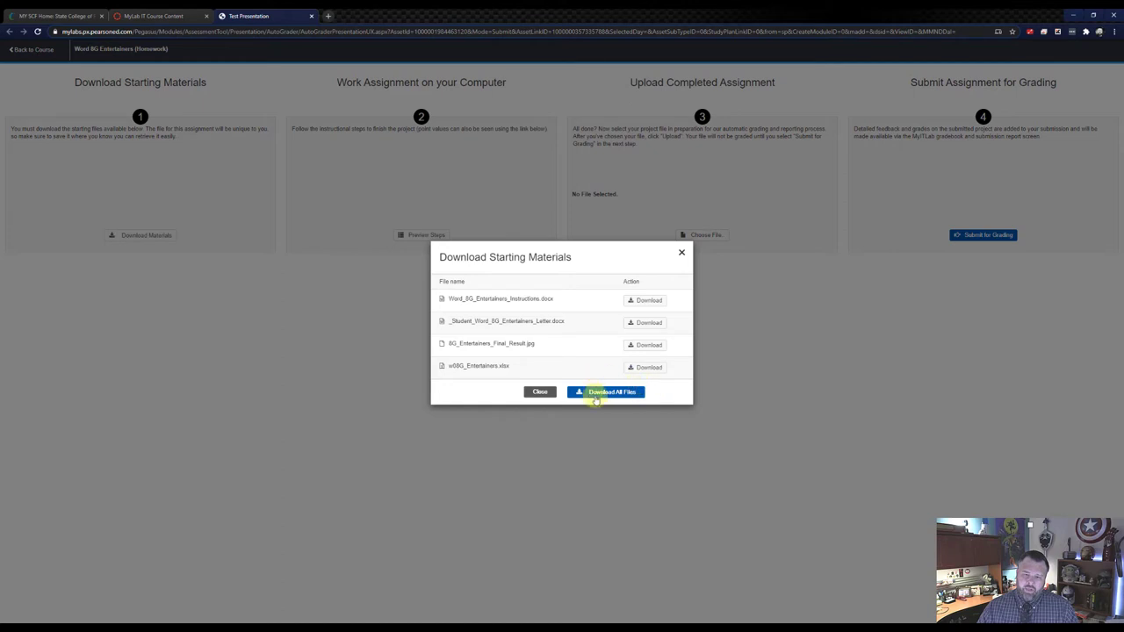
{"action": "left_click", "coordinate": [645, 302]}
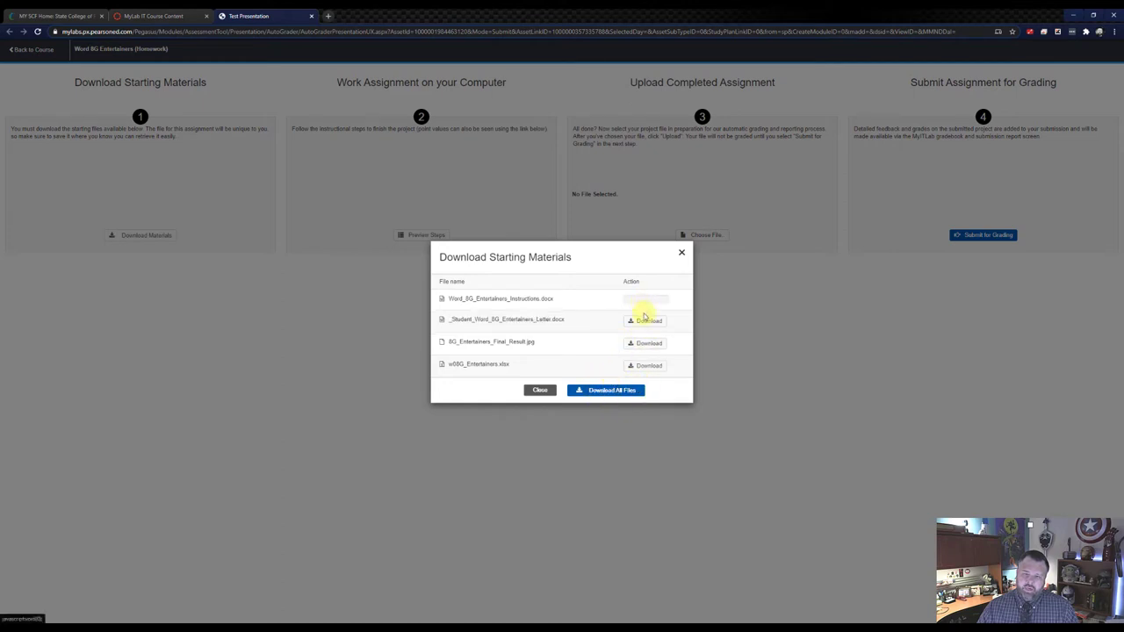
{"action": "left_click", "coordinate": [647, 311]}
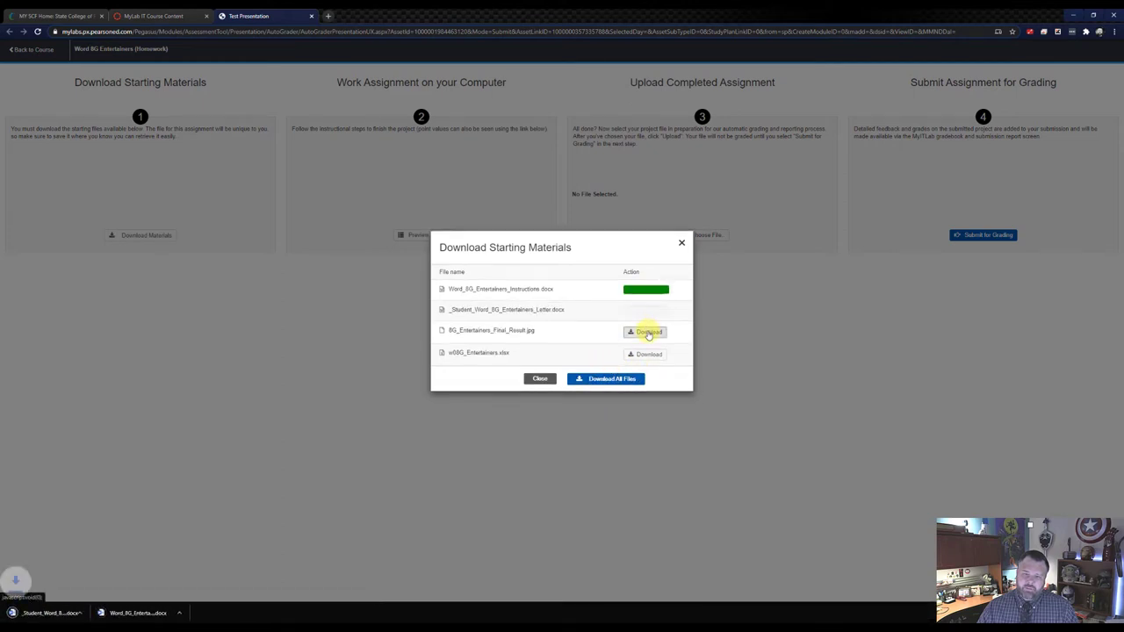
{"action": "left_click", "coordinate": [648, 332]}
{"action": "left_click", "coordinate": [649, 352]}
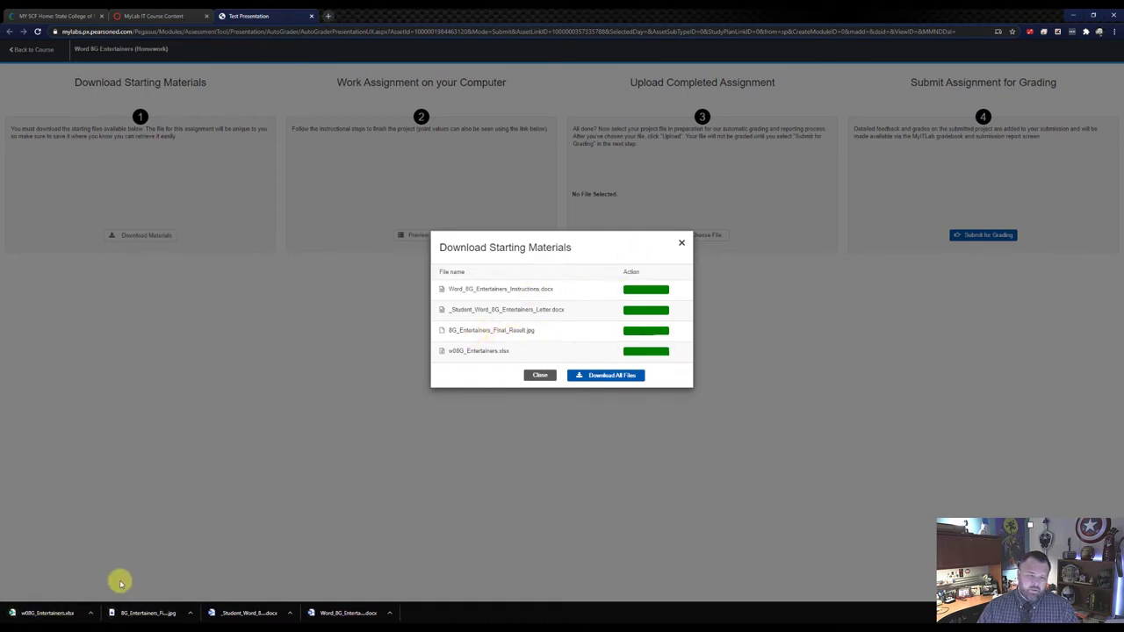
Open the downloaded _Student_Word_8G_Entertainers_Letter document in Word for editing and display the rulers
{"action": "left_click", "coordinate": [249, 614]}
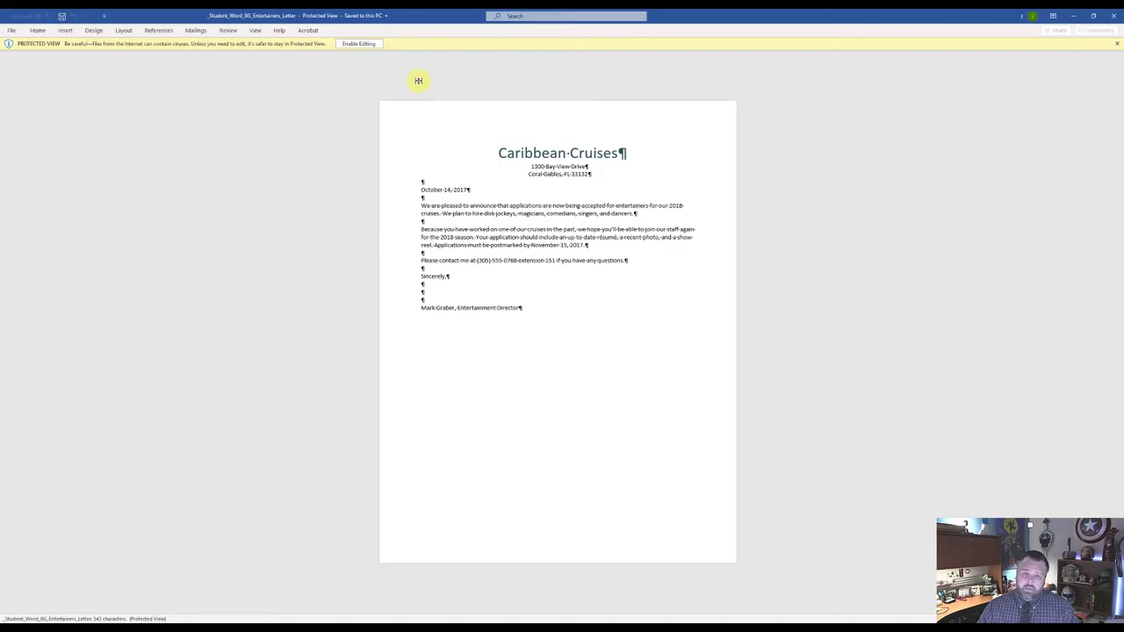
{"action": "left_click", "coordinate": [360, 44]}
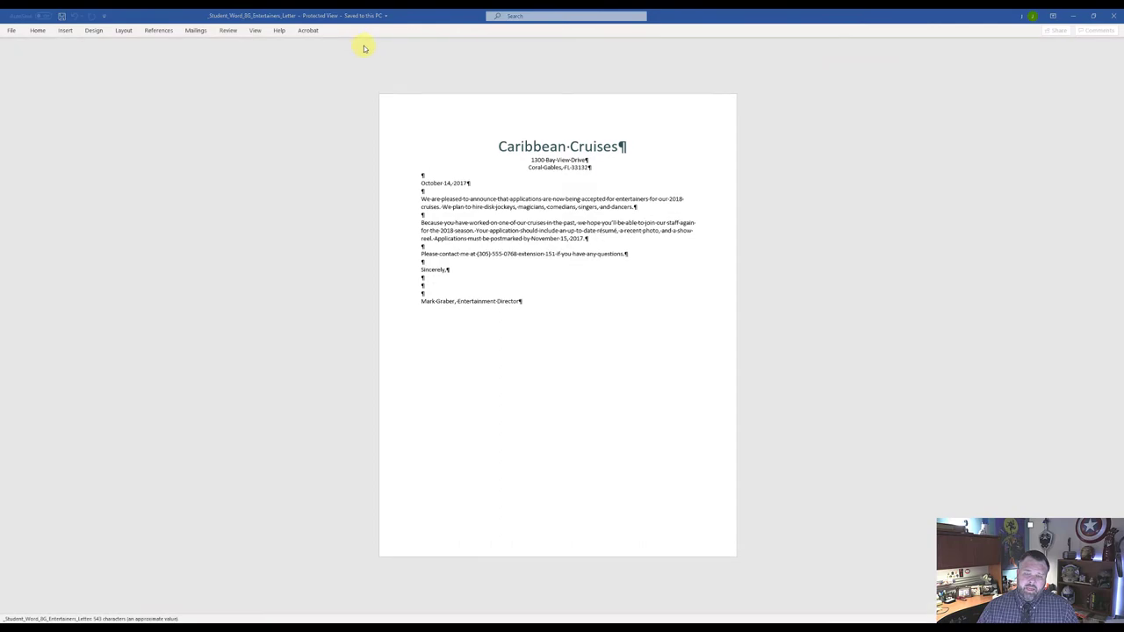
{"action": "scroll", "coordinate": [448, 311], "scroll_direction": "up", "scroll_amount": 5}
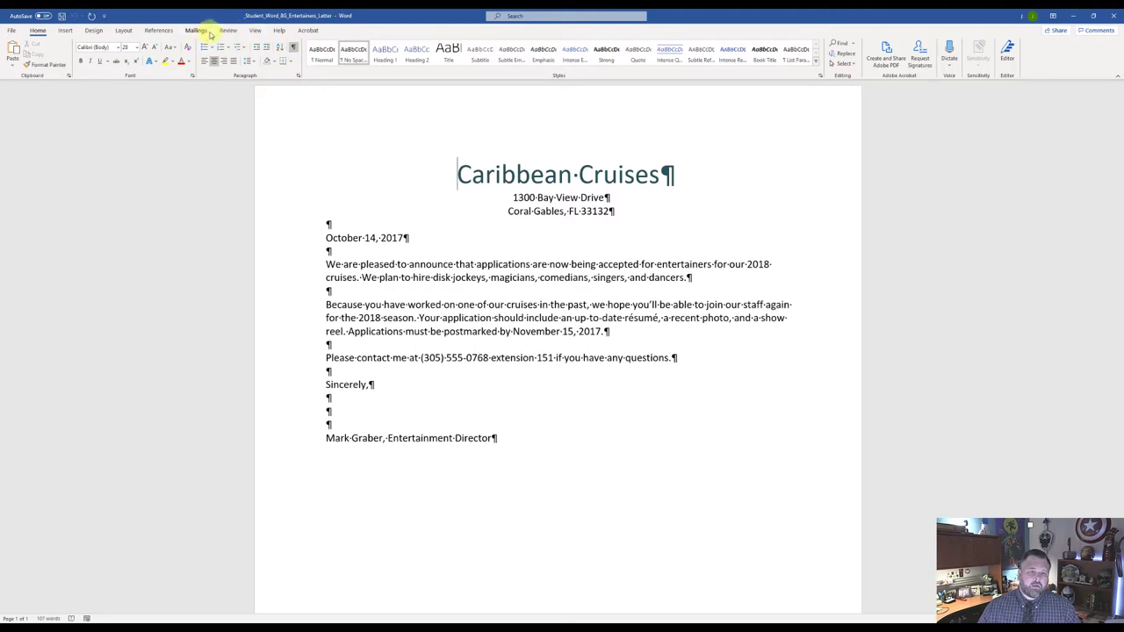
{"action": "left_click", "coordinate": [253, 30]}
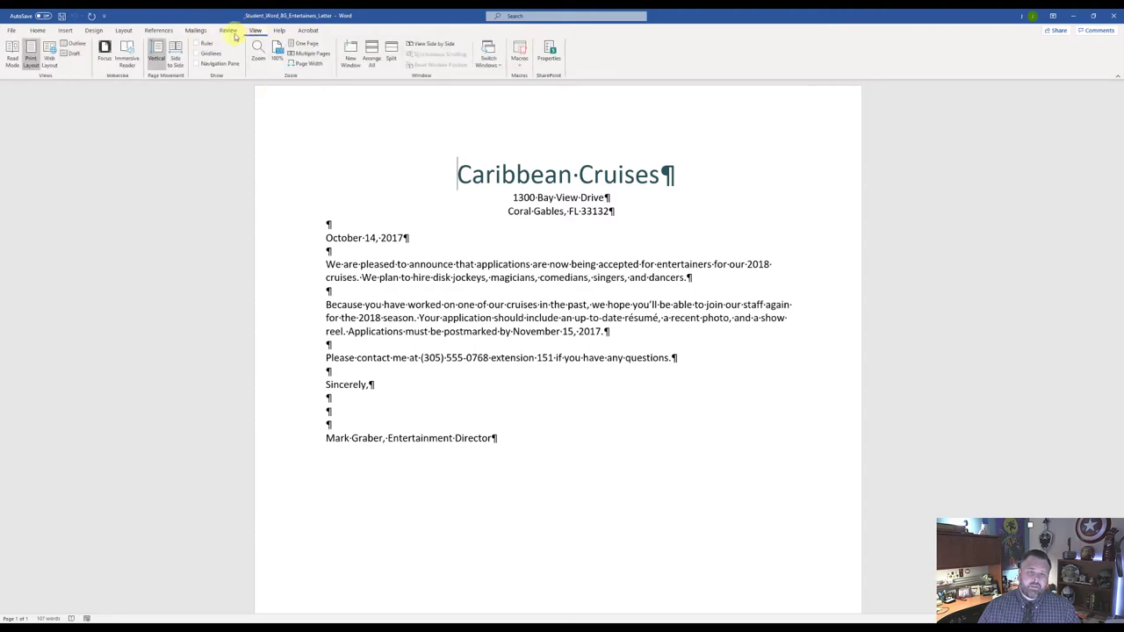
{"action": "left_click", "coordinate": [196, 44]}
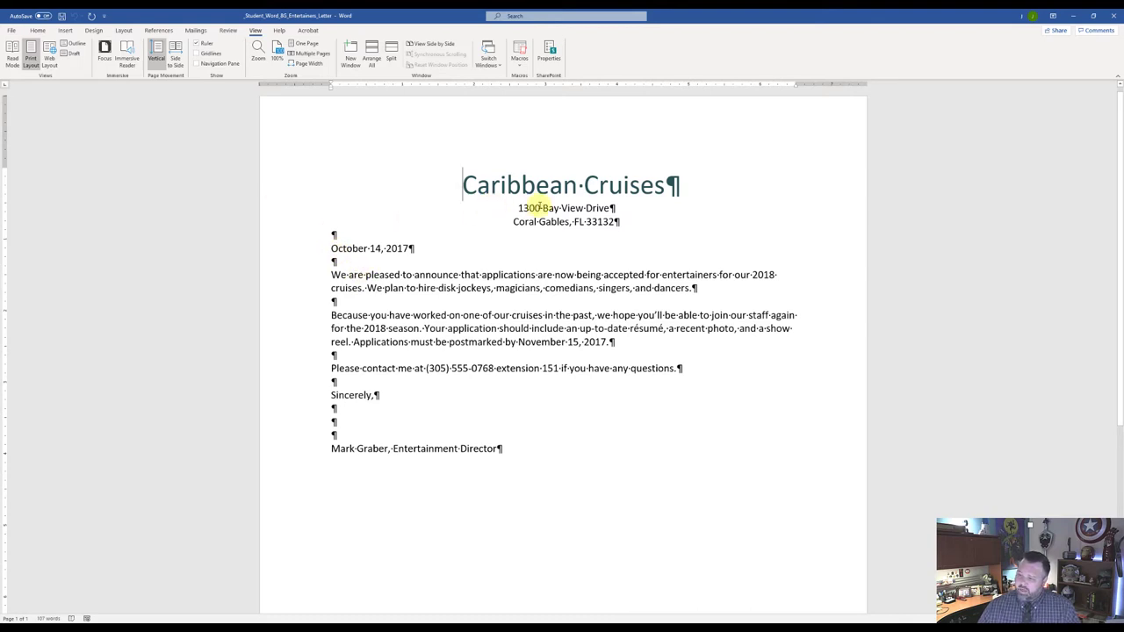
Format the two address lines under the Caribbean Cruises heading as bold, 12 pt, with font color Accent 5, Darker 25%
{"action": "left_click_drag", "start_coordinate": [625, 223], "coordinate": [516, 209]}
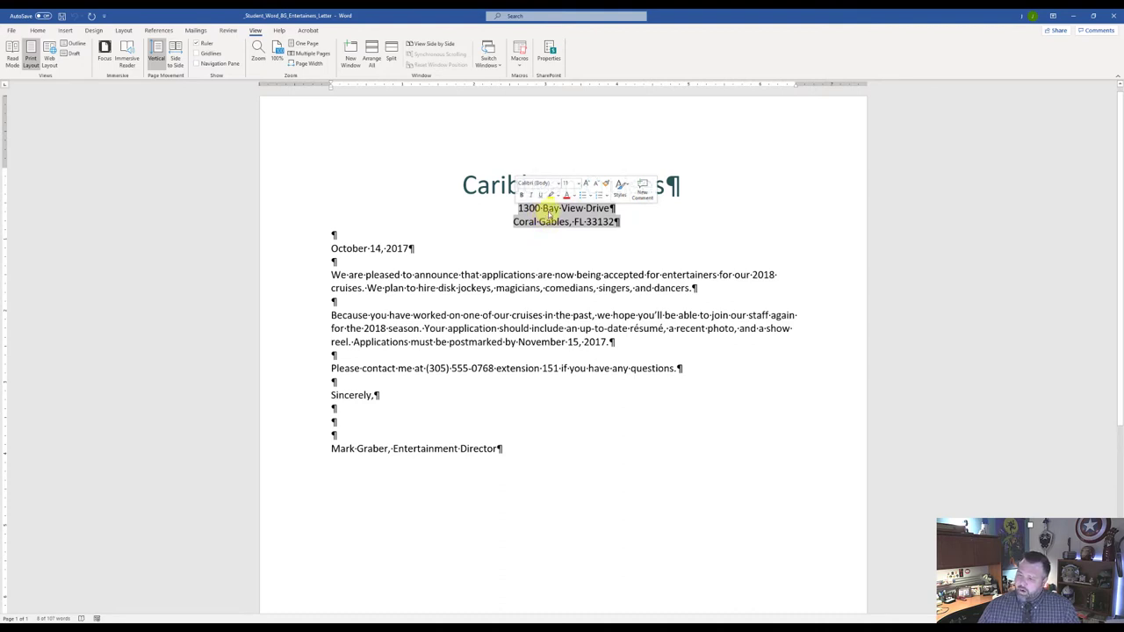
{"action": "key", "text": "ctrl+b"}
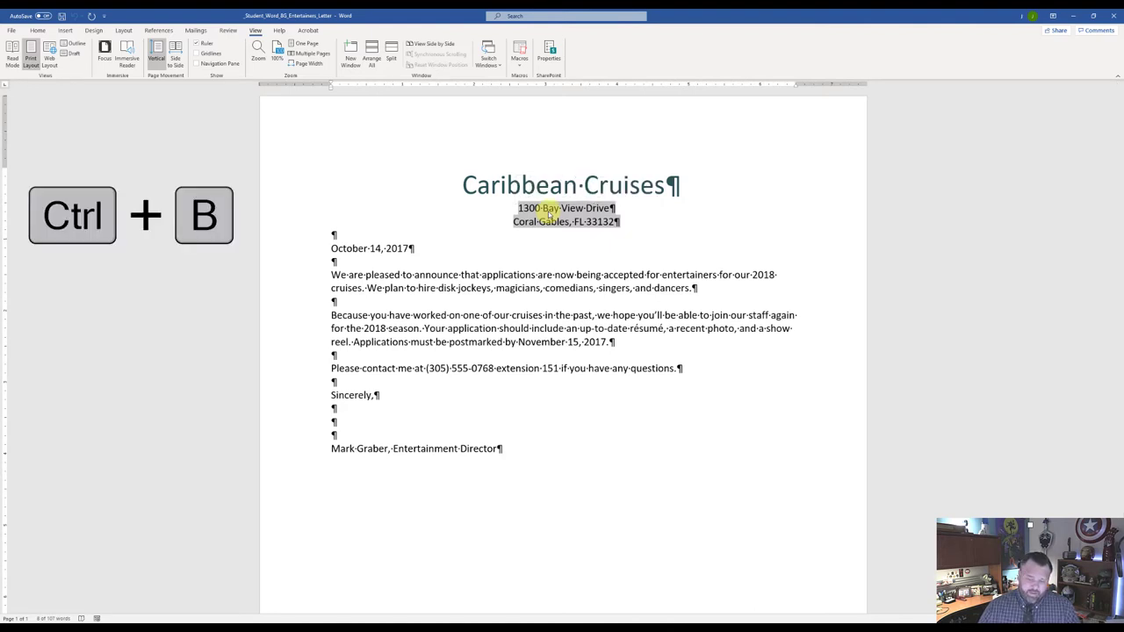
{"action": "key", "text": "ctrl+b"}
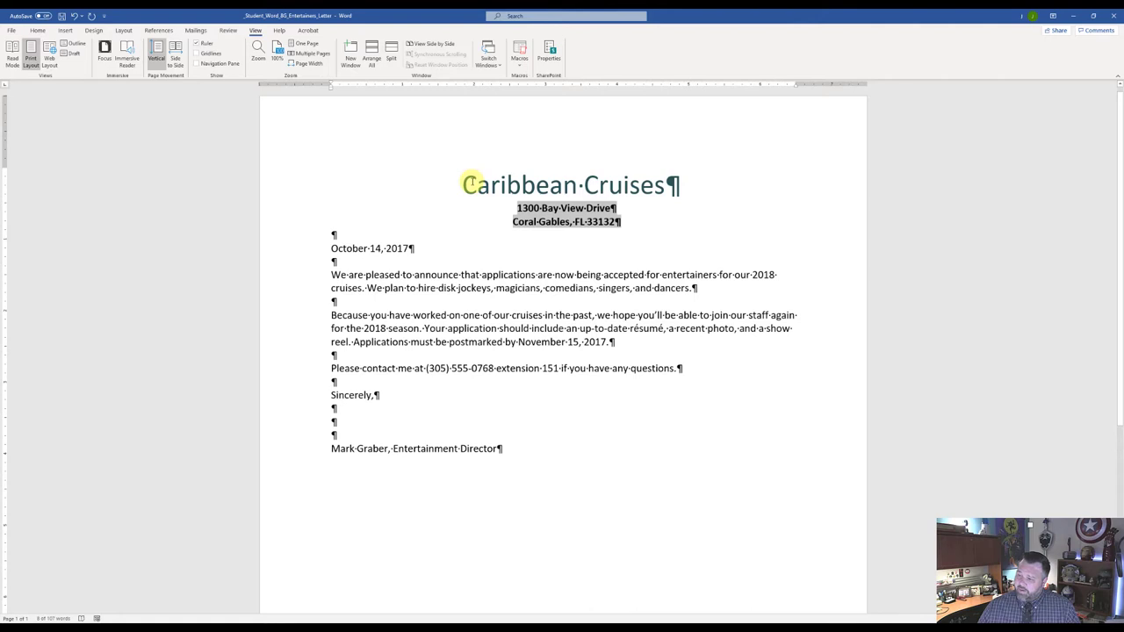
{"action": "left_click", "coordinate": [38, 31]}
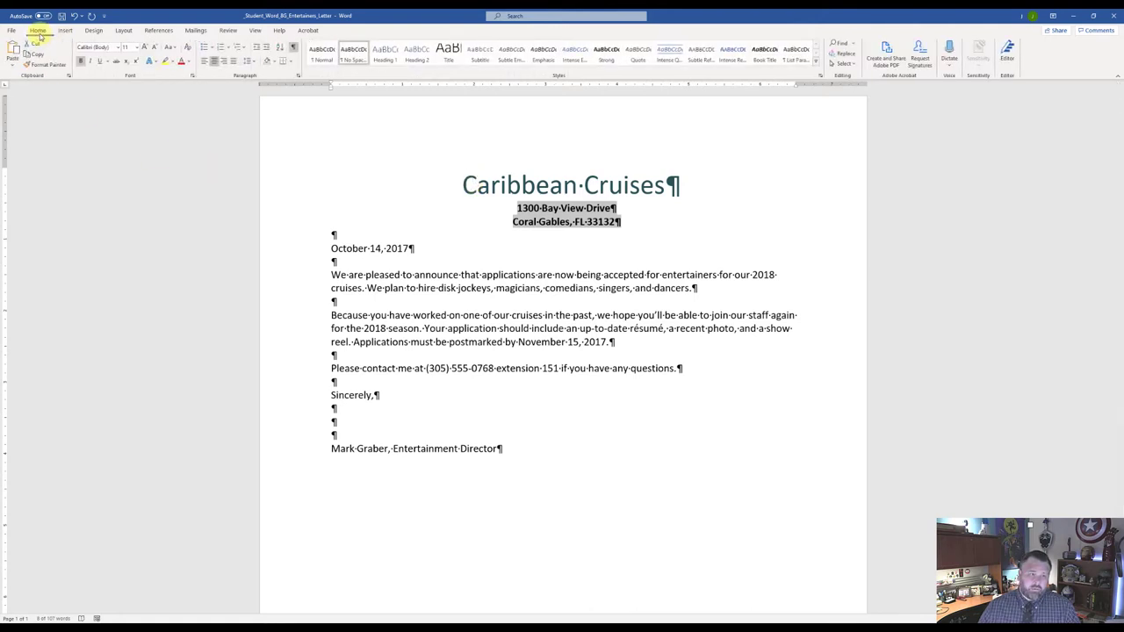
{"action": "left_click", "coordinate": [136, 51]}
{"action": "left_click", "coordinate": [129, 103]}
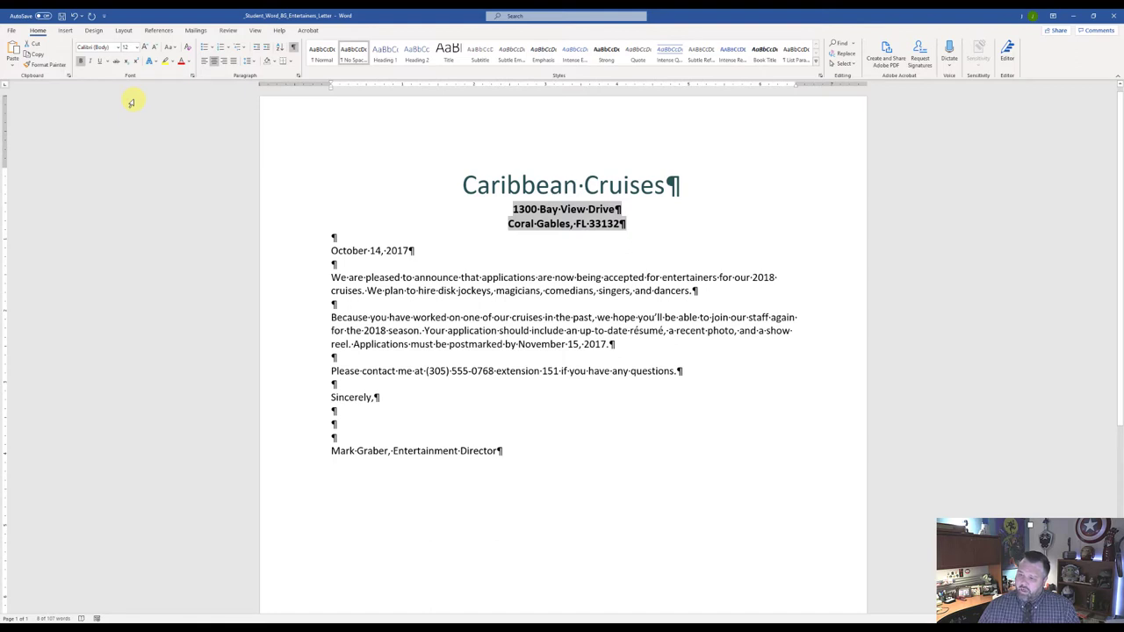
{"action": "left_click", "coordinate": [187, 62]}
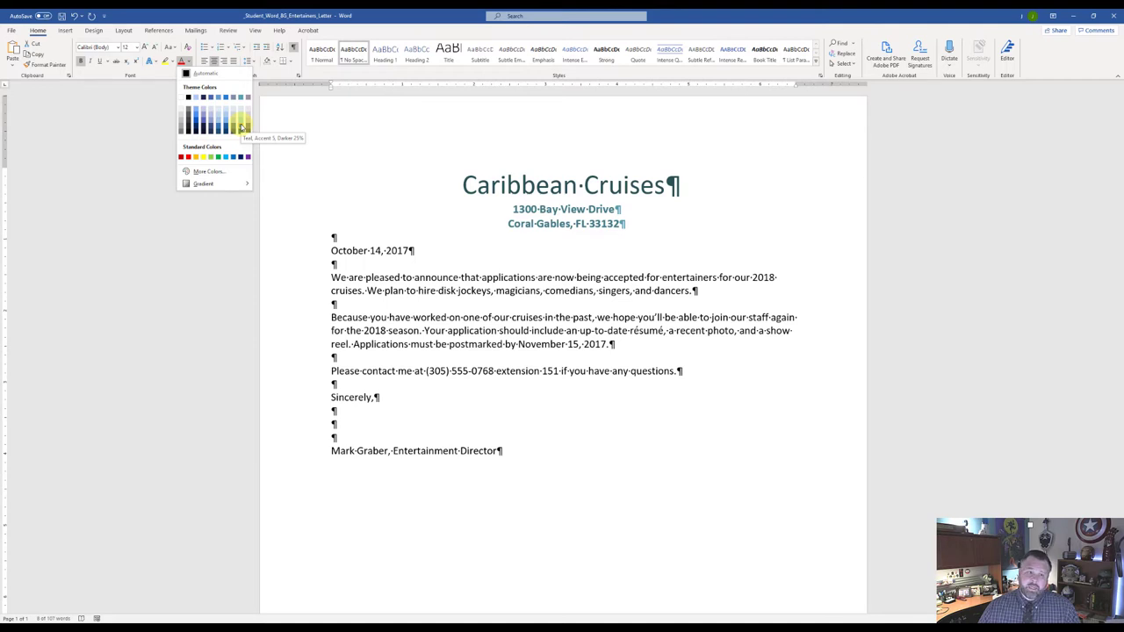
{"action": "left_click", "coordinate": [241, 127]}
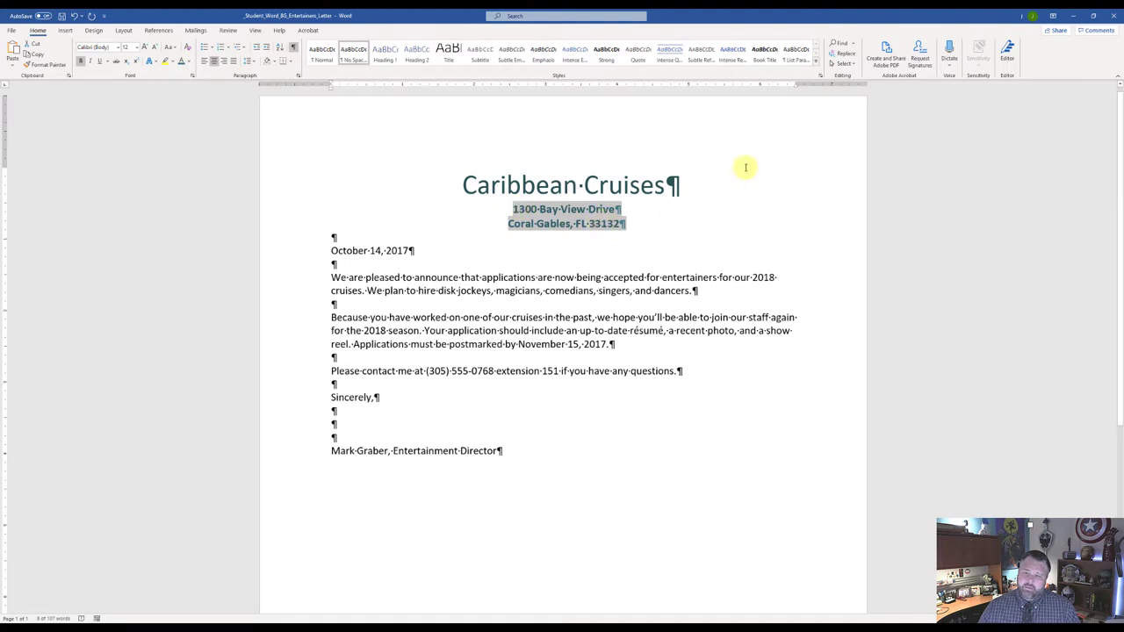
Create a new style named Address from the formatted address lines, with the style type set to Character
{"action": "left_click", "coordinate": [816, 65]}
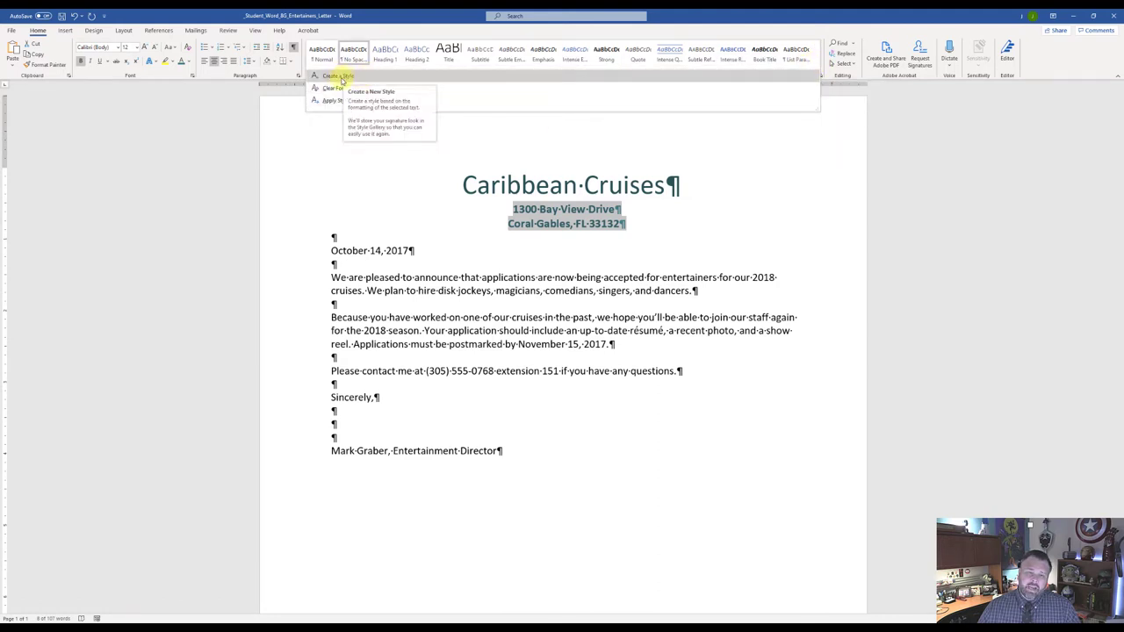
{"action": "key", "text": "Escape"}
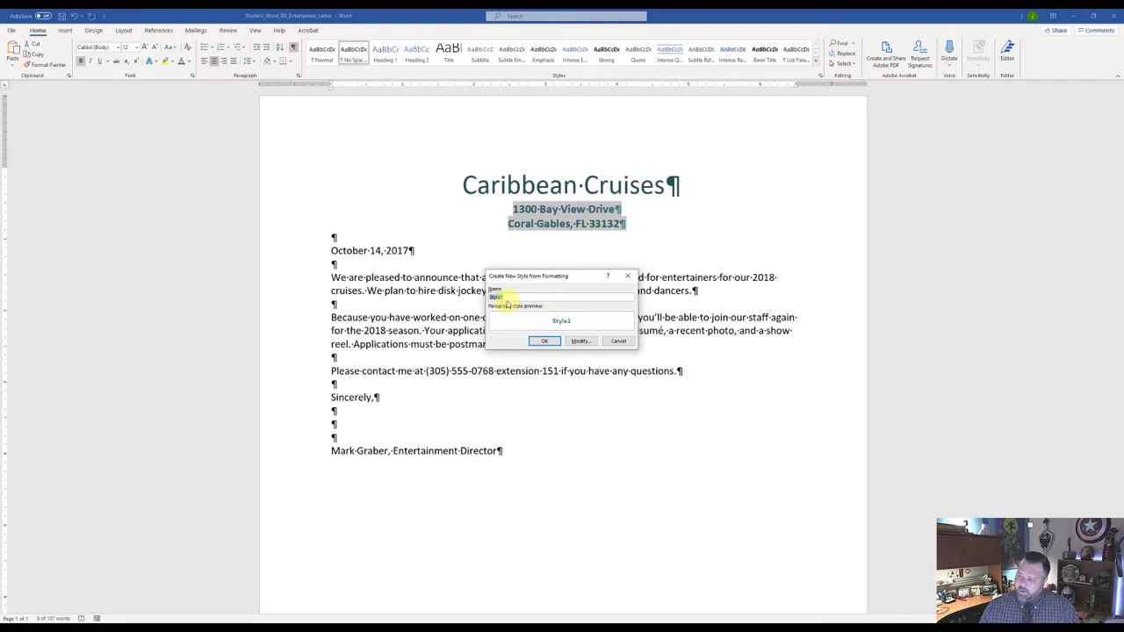
{"action": "type", "text": "Address"}
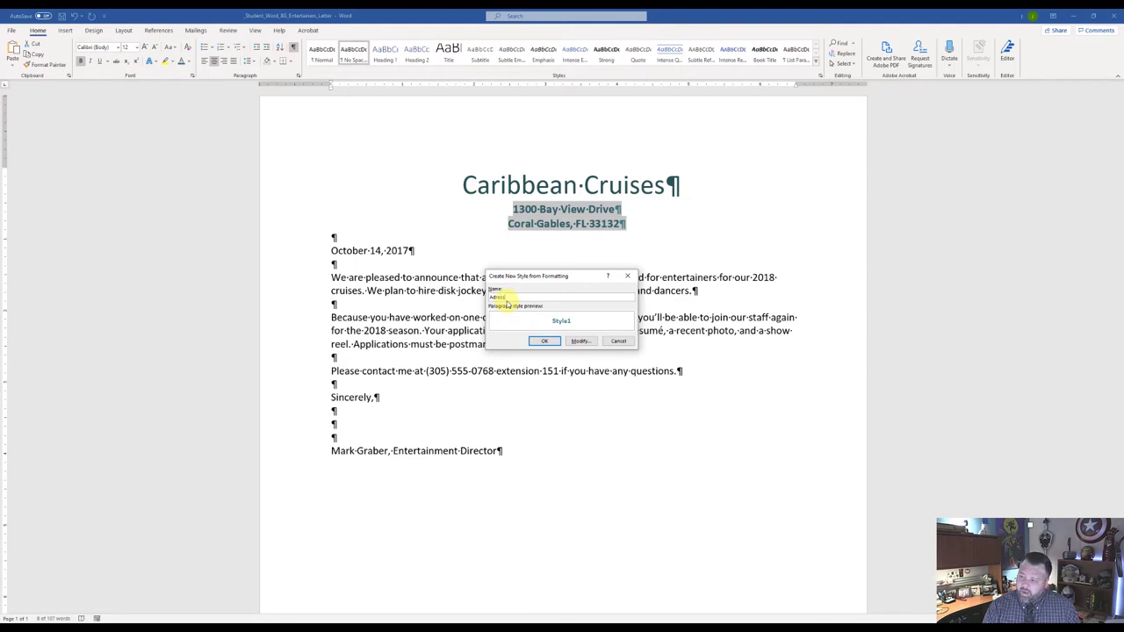
{"action": "key", "text": "BackSpace"}
{"action": "key", "text": "BackSpace"}
{"action": "key", "text": "BackSpace"}
{"action": "key", "text": "BackSpace"}
{"action": "type", "text": "ddress"}
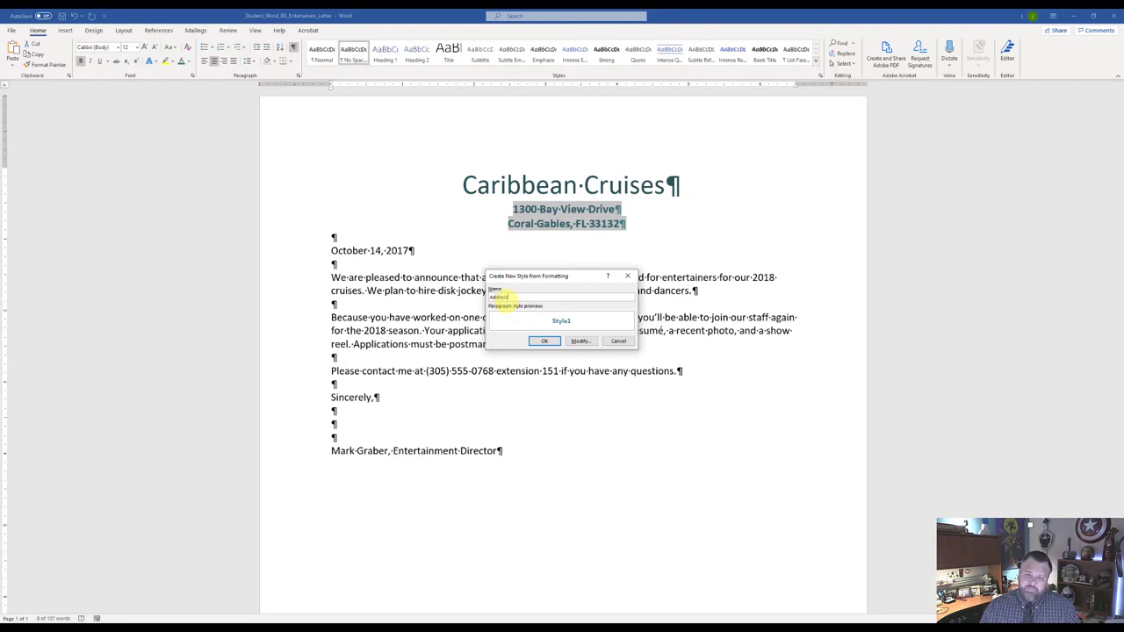
{"action": "left_click", "coordinate": [580, 342]}
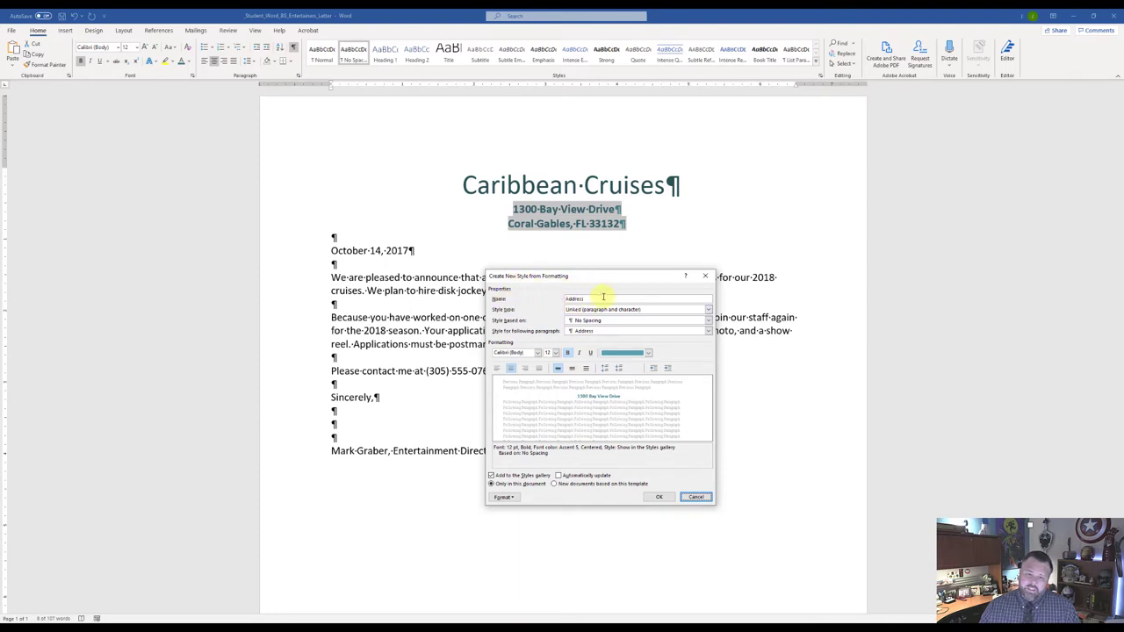
{"action": "left_click", "coordinate": [708, 312]}
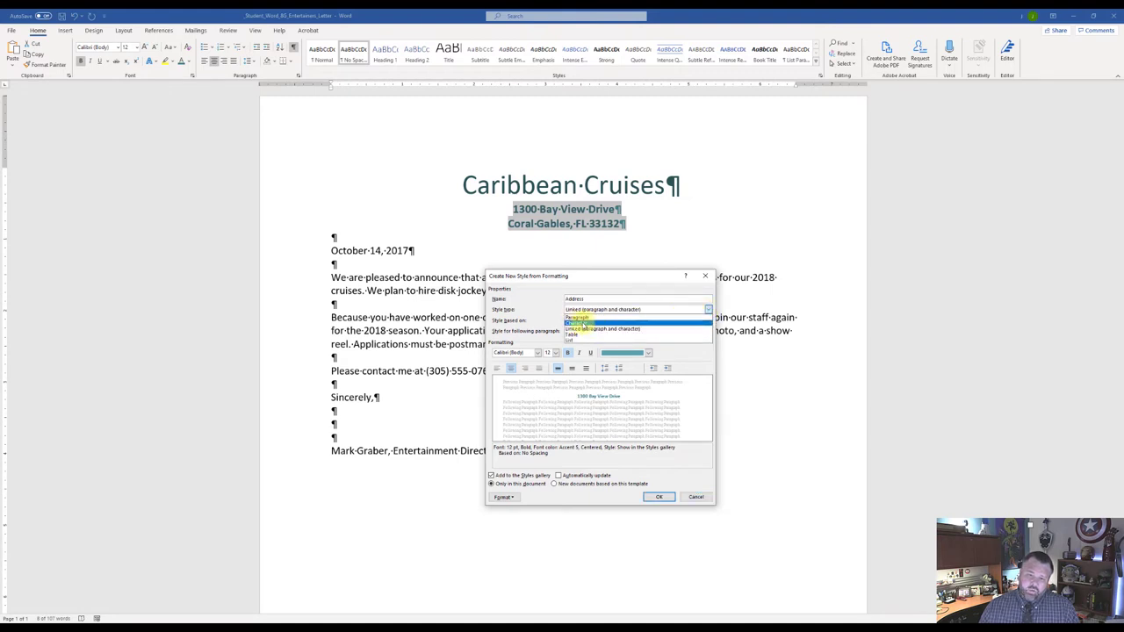
{"action": "left_click", "coordinate": [583, 324]}
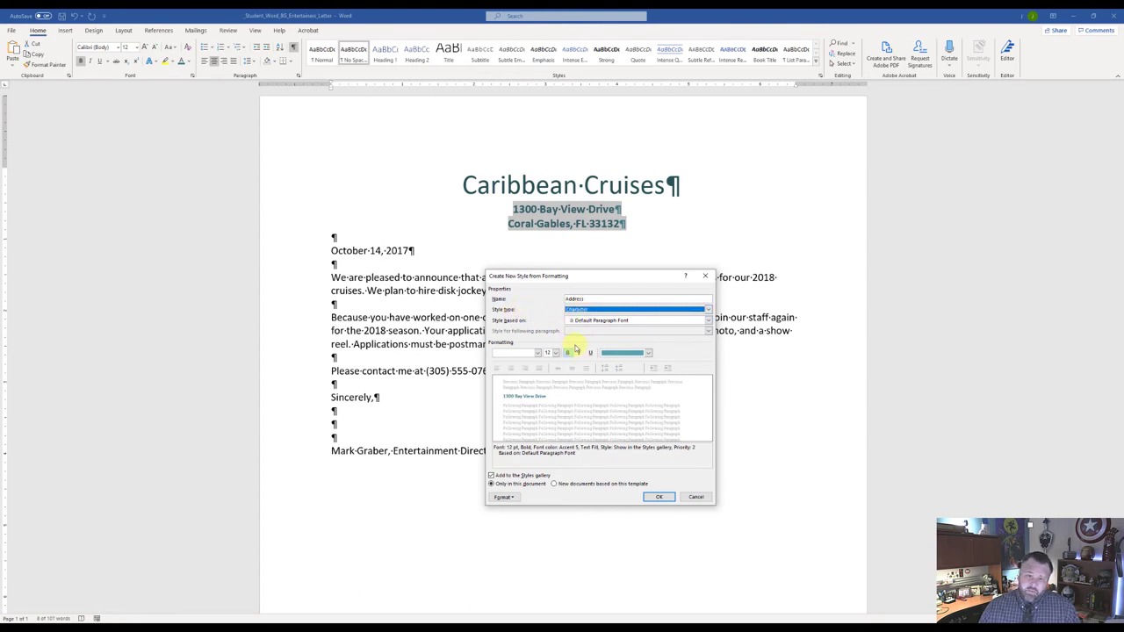
{"action": "left_click", "coordinate": [659, 498]}
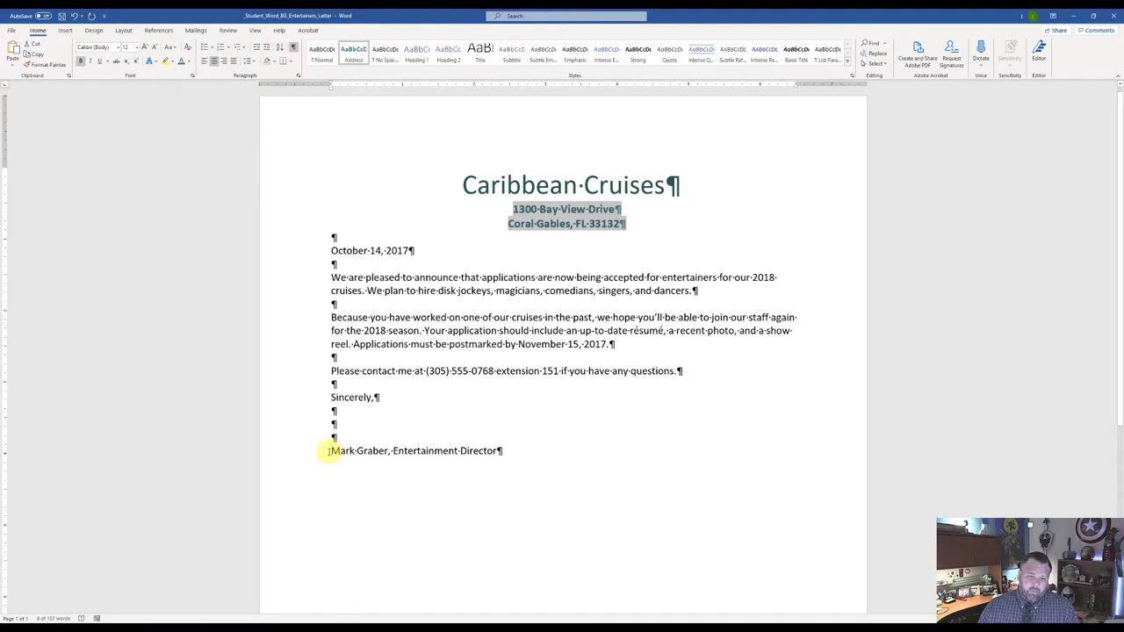
Apply the Address style to the Entertainment Director signature line at the end of the letter
{"action": "left_click_drag", "start_coordinate": [329, 451], "coordinate": [480, 450]}
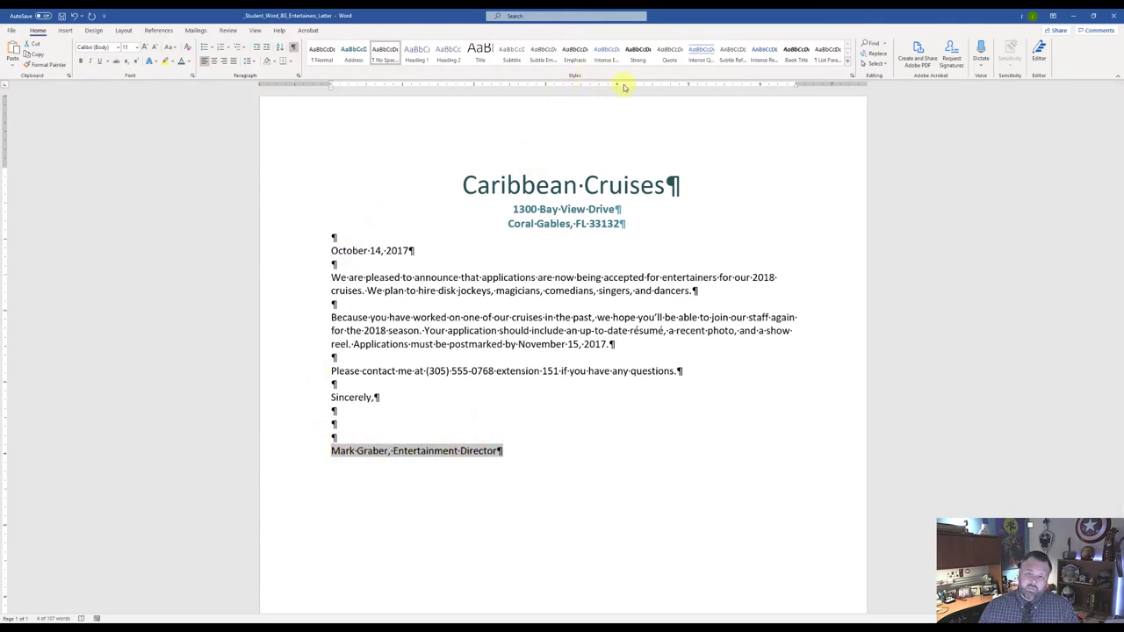
{"action": "left_click", "coordinate": [848, 65]}
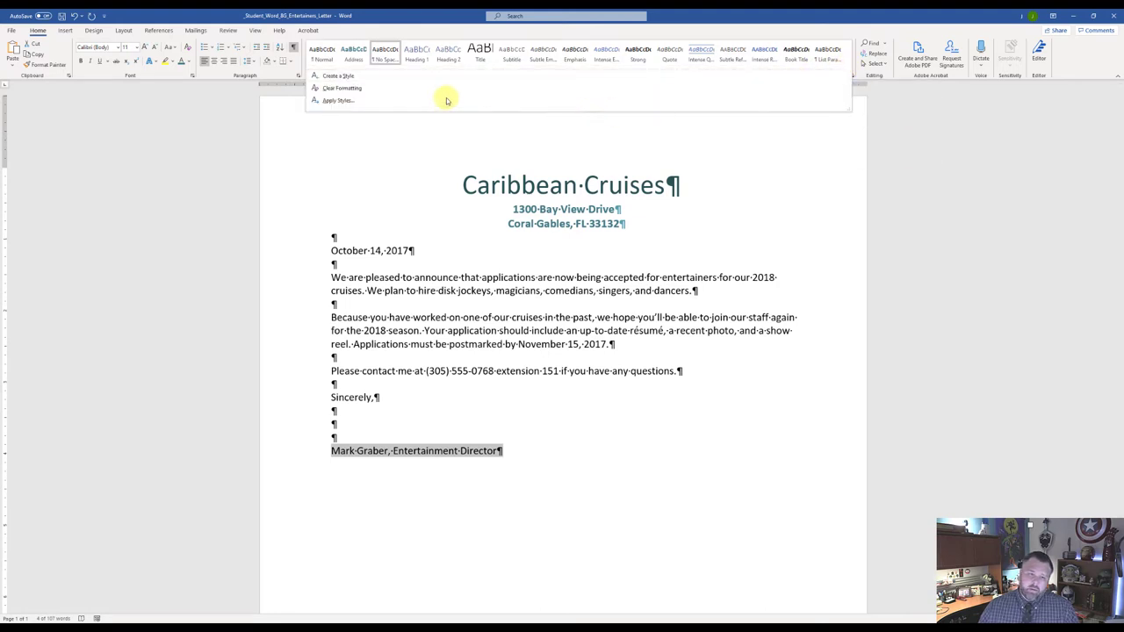
{"action": "left_click", "coordinate": [353, 56]}
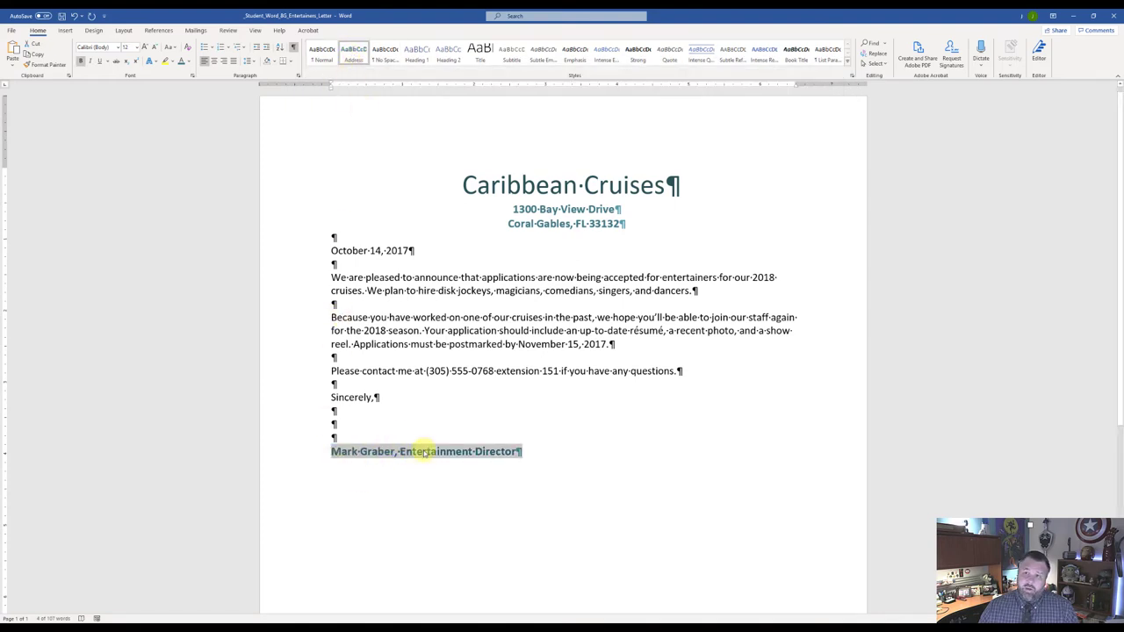
{"action": "left_click", "coordinate": [430, 291]}
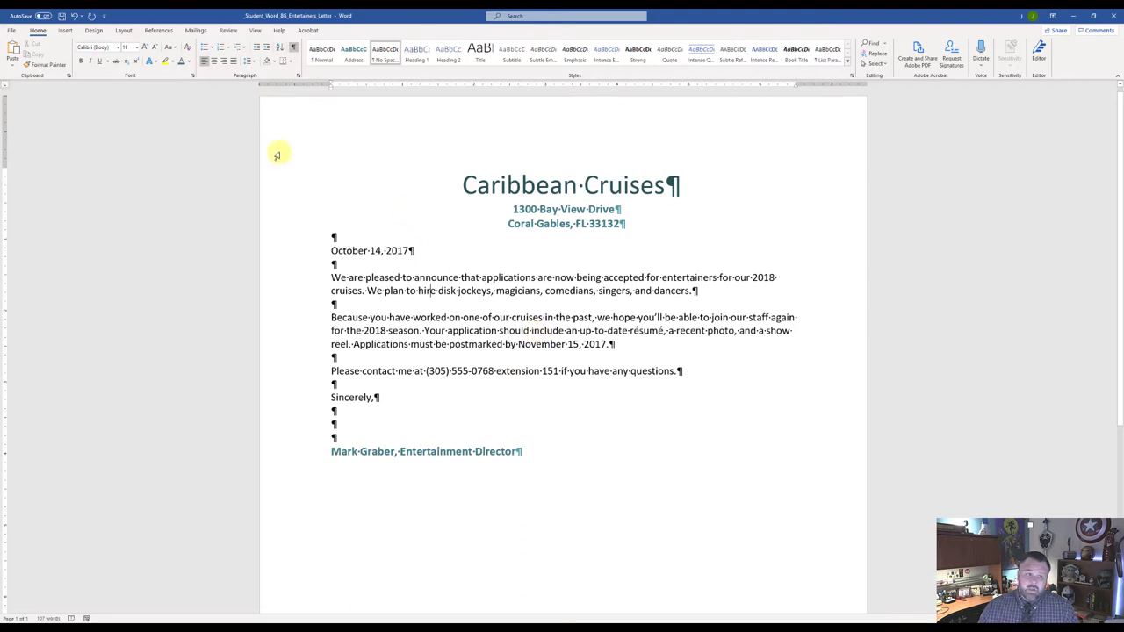
Start the Step-by-Step Mail Merge Wizard for the Caribbean Cruises letter
{"action": "left_click", "coordinate": [196, 30]}
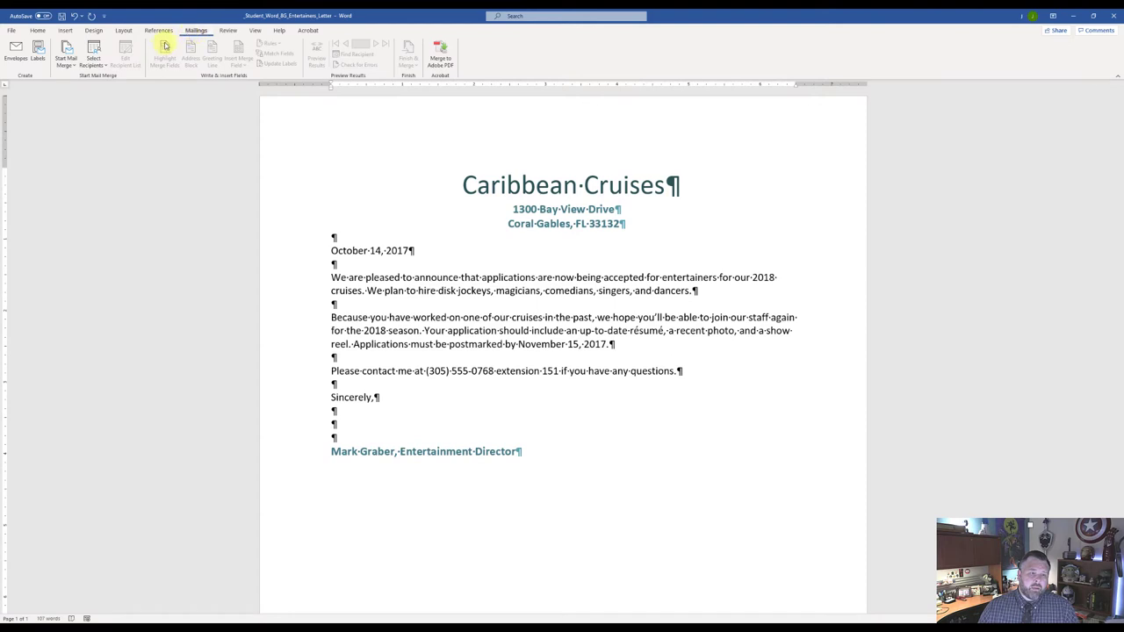
{"action": "left_click", "coordinate": [66, 61]}
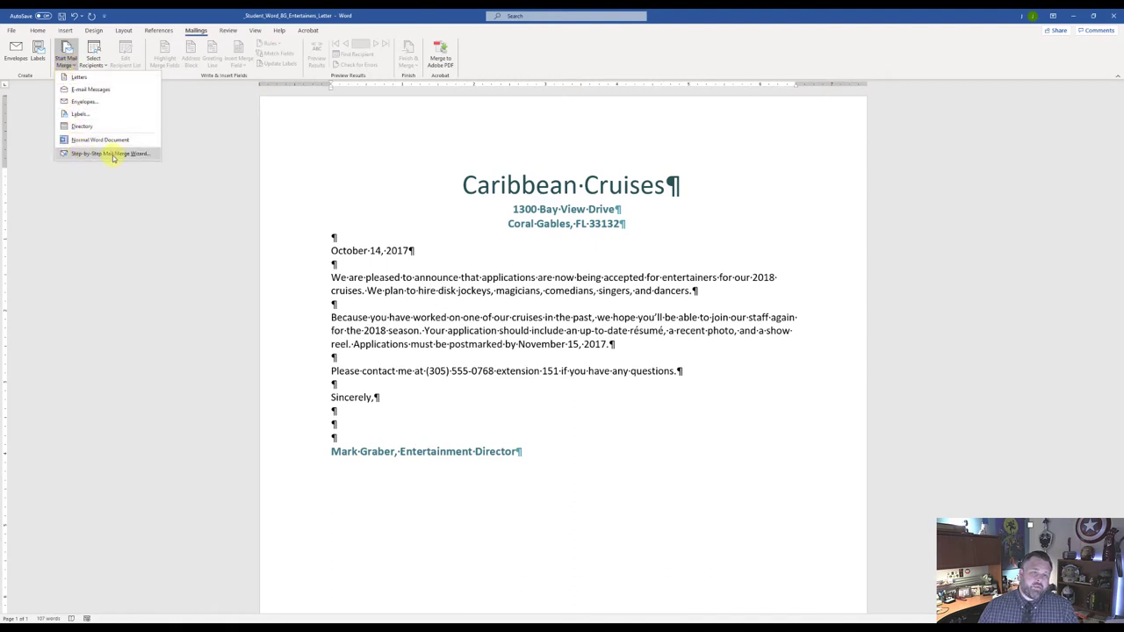
{"action": "left_click", "coordinate": [106, 155]}
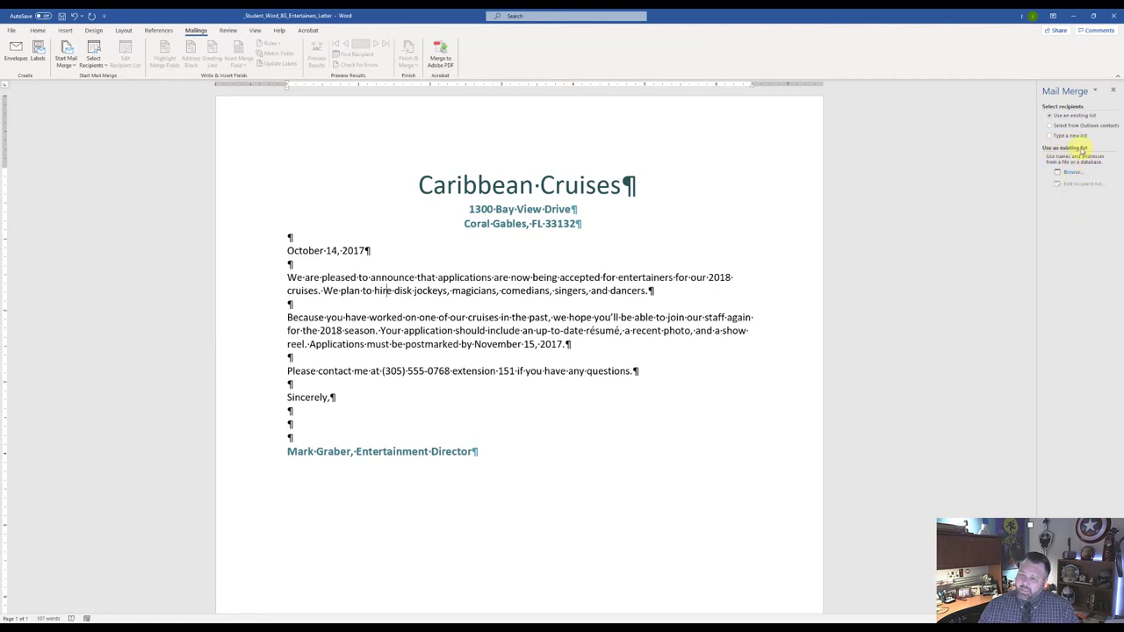
Use the Entertainer Information table of the w08G_Entertainers workbook in Downloads as the existing recipient list, with first-row column headers
{"action": "left_click", "coordinate": [1071, 174]}
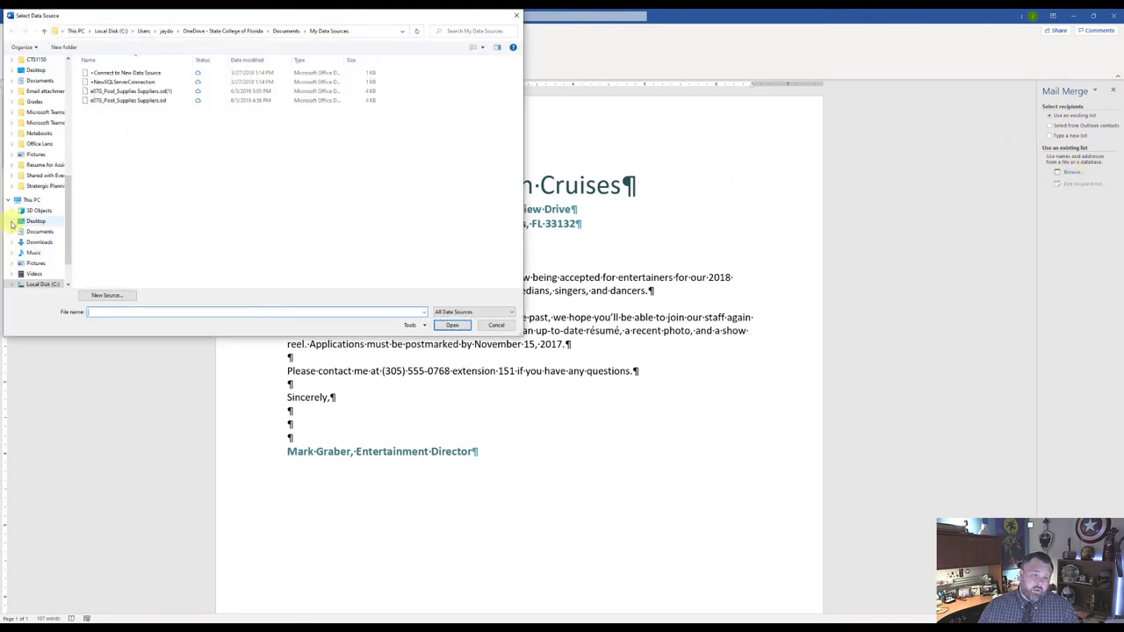
{"action": "scroll", "coordinate": [35, 175], "scroll_direction": "up", "scroll_amount": 6}
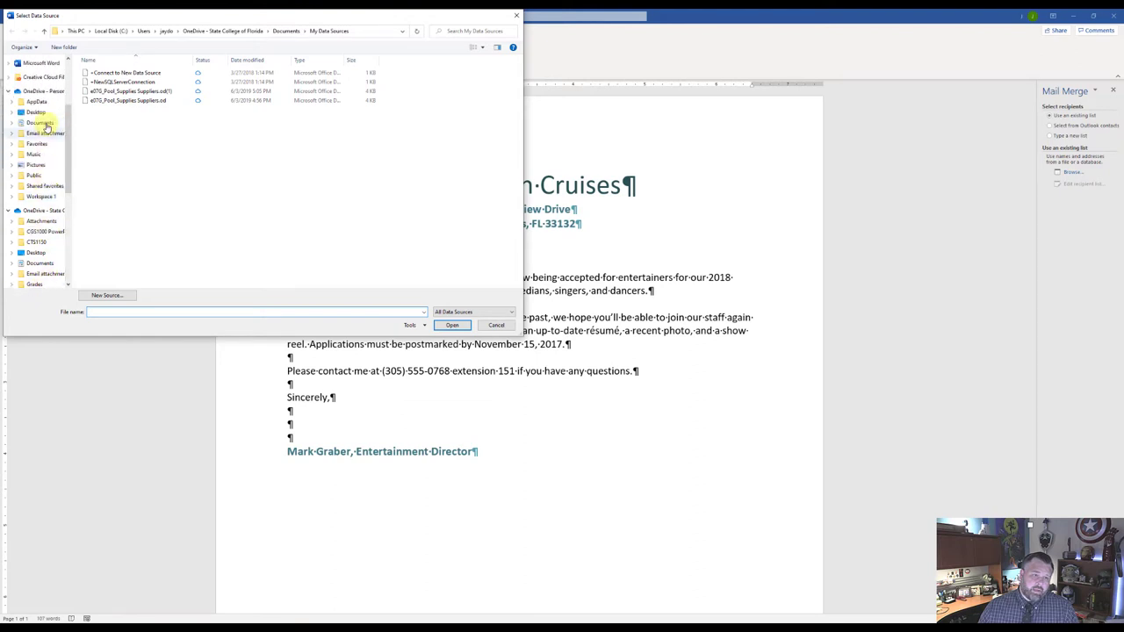
{"action": "scroll", "coordinate": [46, 128], "scroll_direction": "up", "scroll_amount": 1}
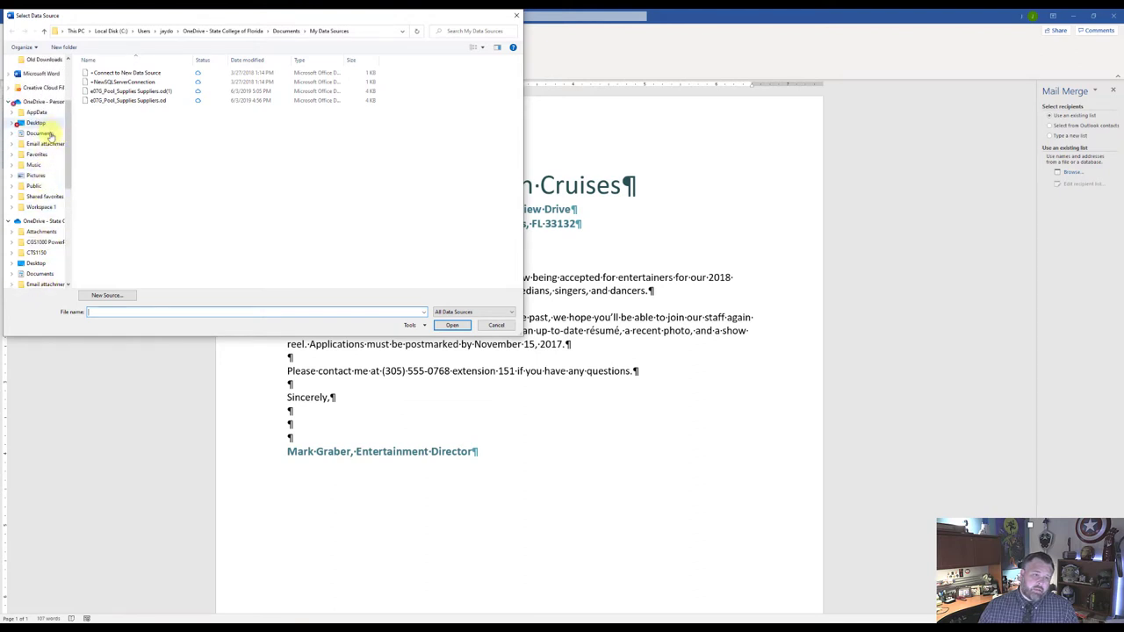
{"action": "scroll", "coordinate": [39, 128], "scroll_direction": "up", "scroll_amount": 4}
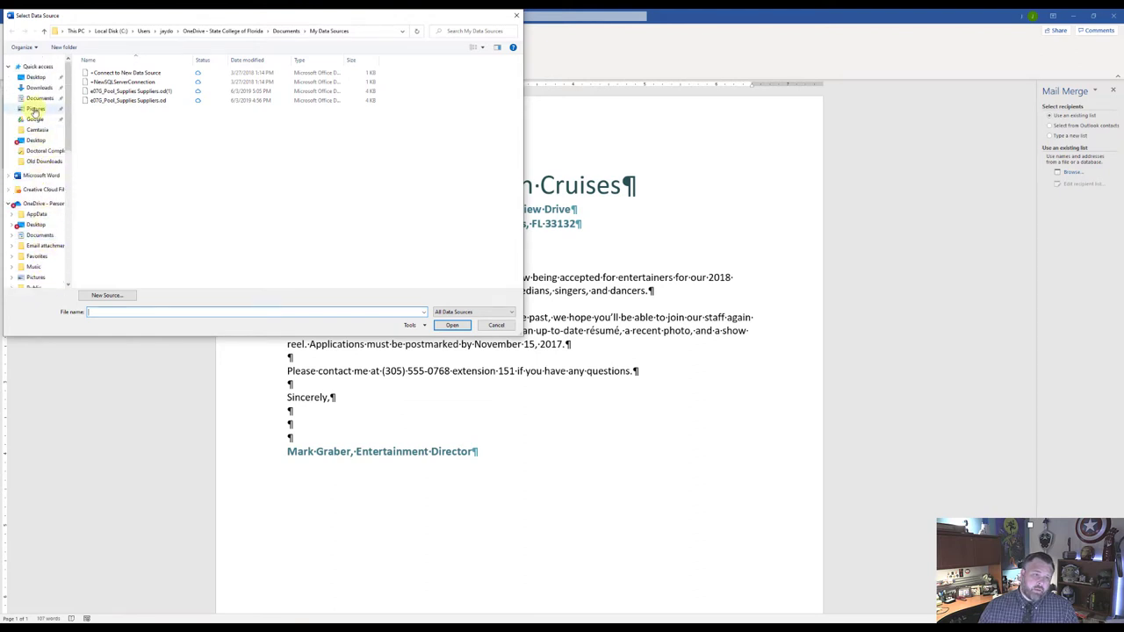
{"action": "left_click", "coordinate": [38, 87]}
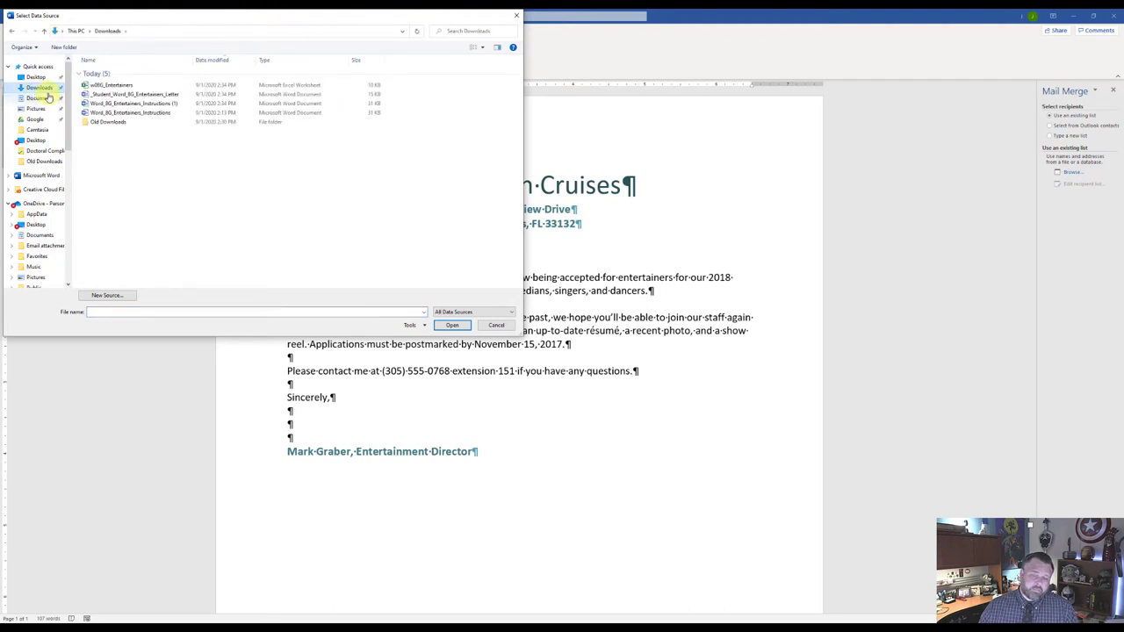
{"action": "left_click", "coordinate": [118, 87]}
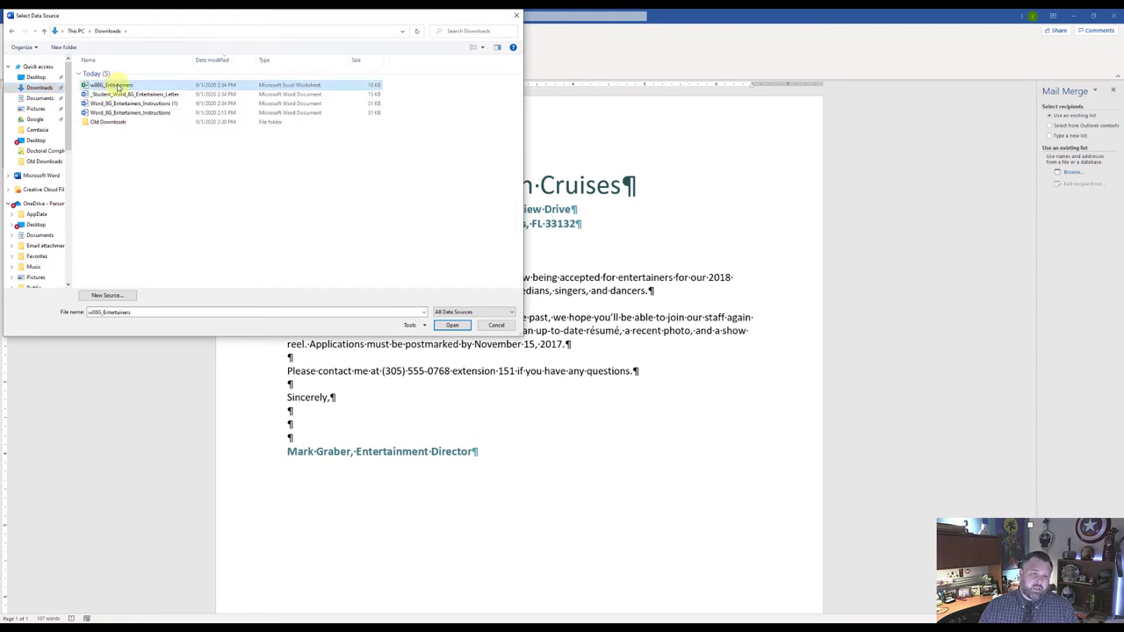
{"action": "left_click", "coordinate": [448, 326]}
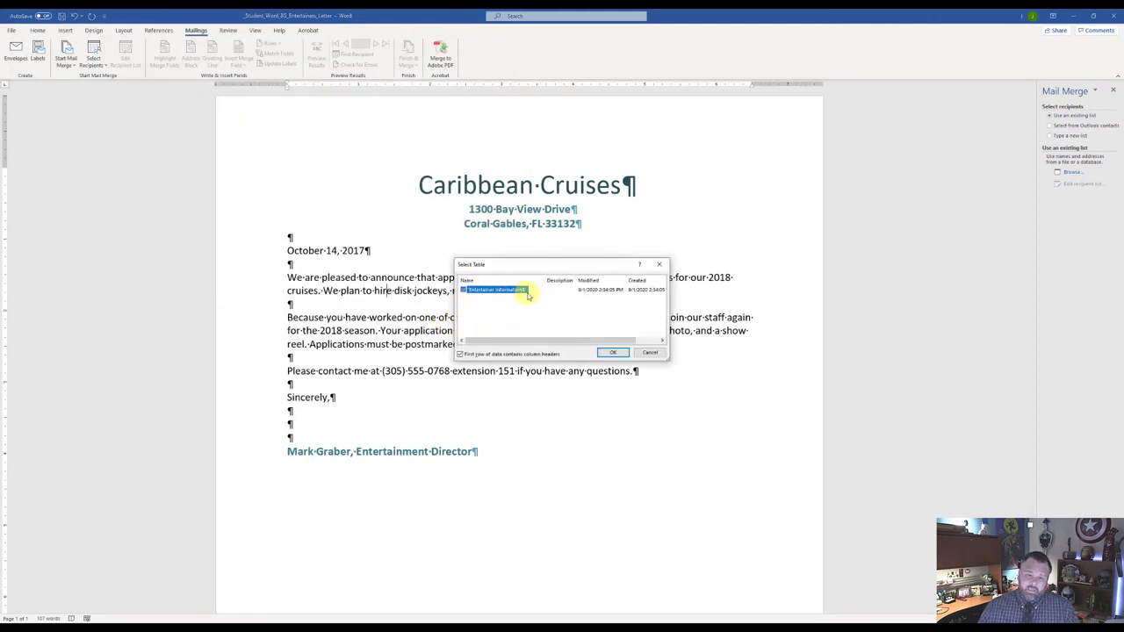
{"action": "left_click", "coordinate": [611, 352]}
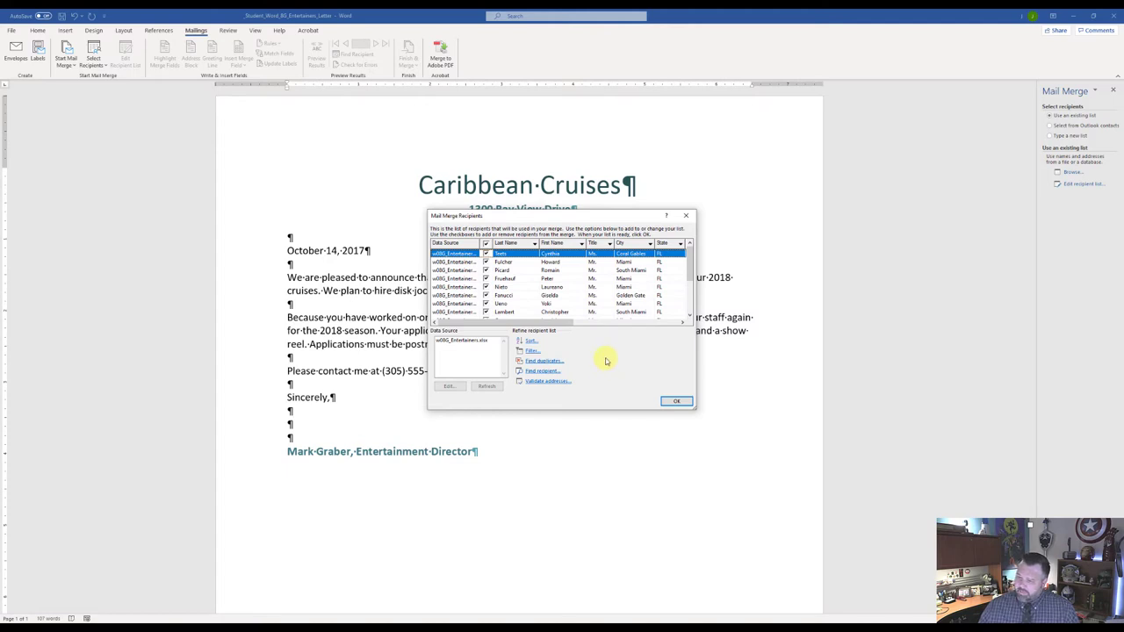
Sort the mail merge recipients by Postal Code in ascending order
{"action": "left_click", "coordinate": [530, 341]}
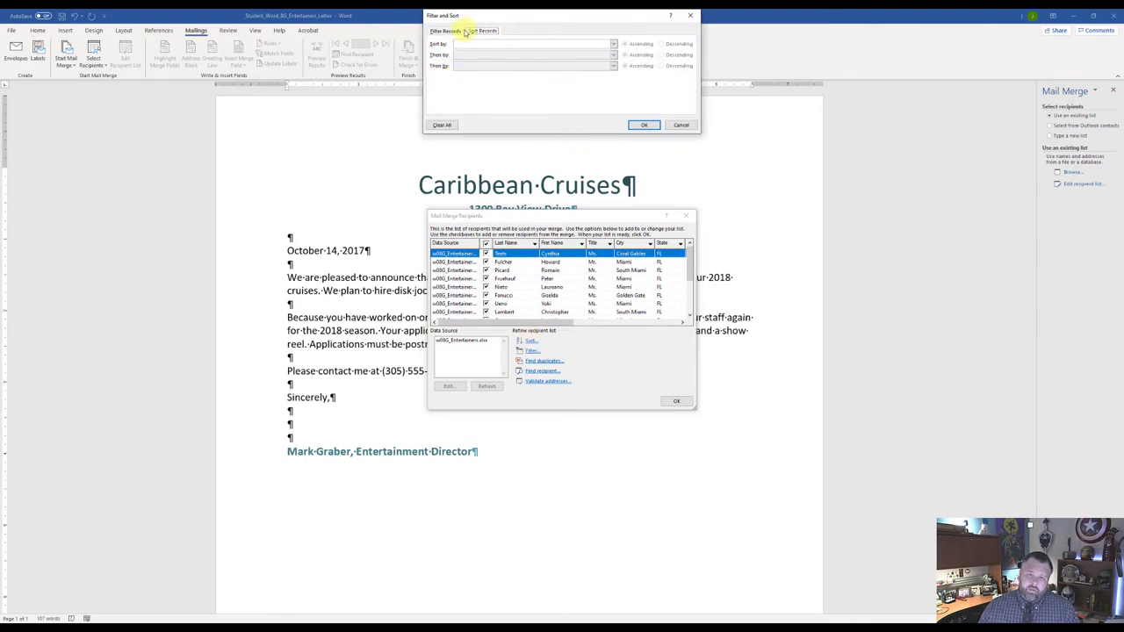
{"action": "left_click", "coordinate": [613, 44]}
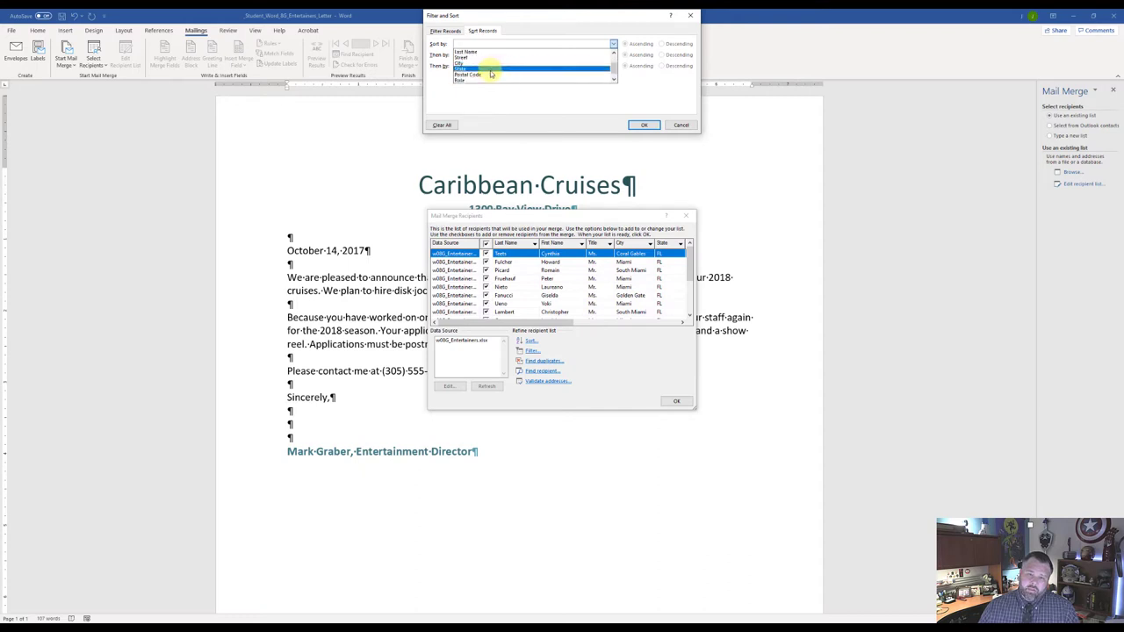
{"action": "left_click", "coordinate": [481, 75]}
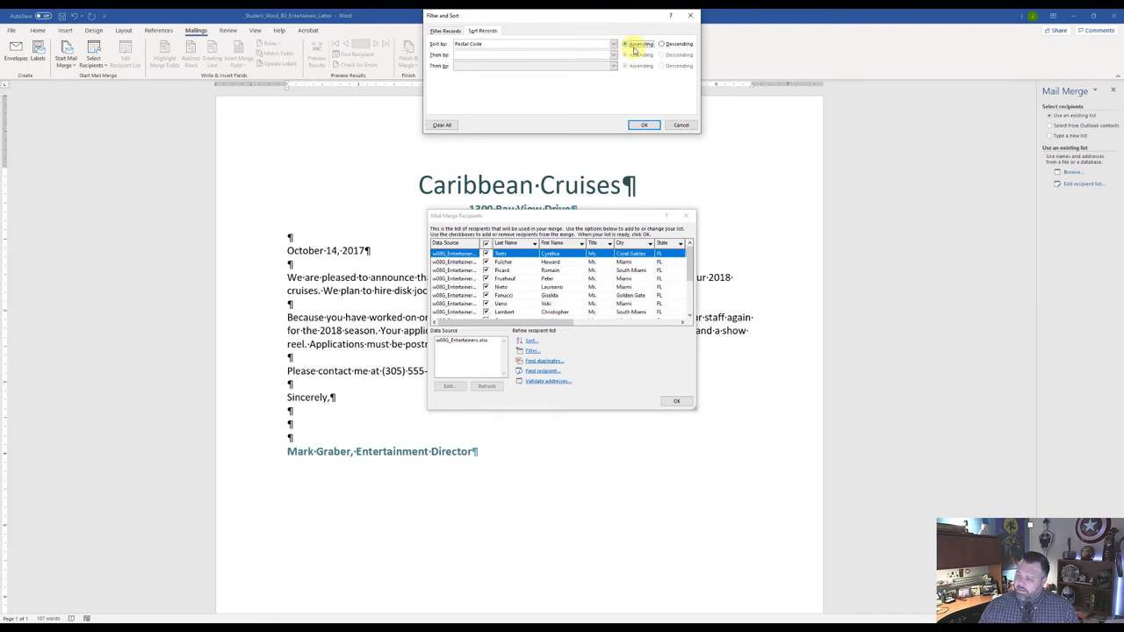
{"action": "left_click", "coordinate": [644, 123]}
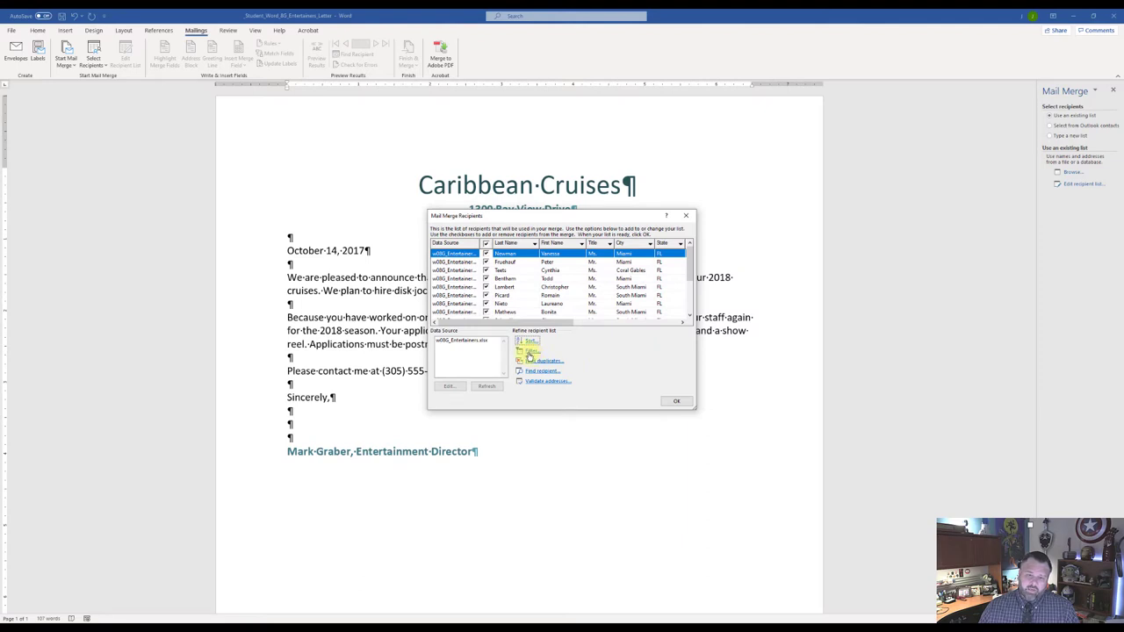
Filter the mail merge recipients to those whose Role is equal to Singer, and check the Role column
{"action": "left_click", "coordinate": [530, 352]}
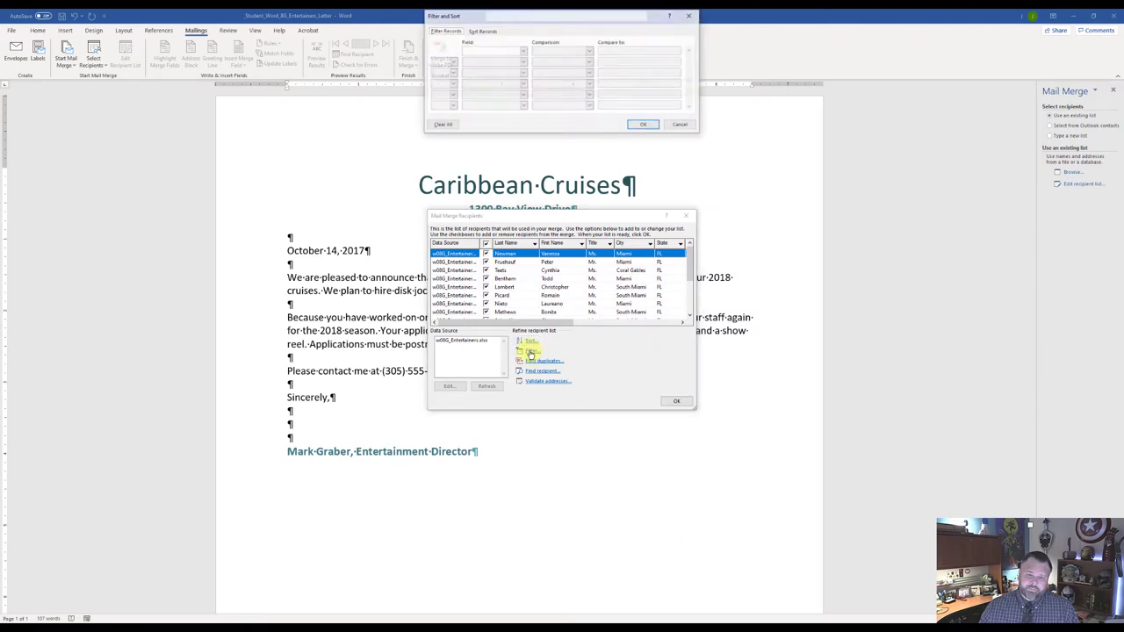
{"action": "left_click", "coordinate": [523, 51]}
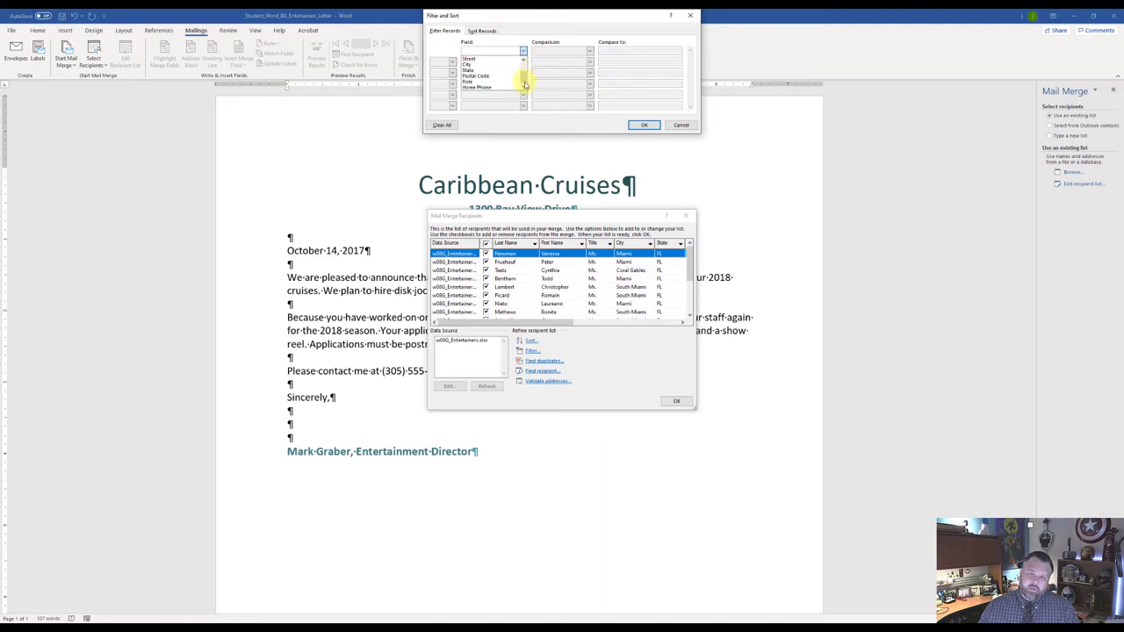
{"action": "scroll", "coordinate": [487, 81], "scroll_direction": "down", "scroll_amount": 2}
{"action": "left_click", "coordinate": [483, 82]}
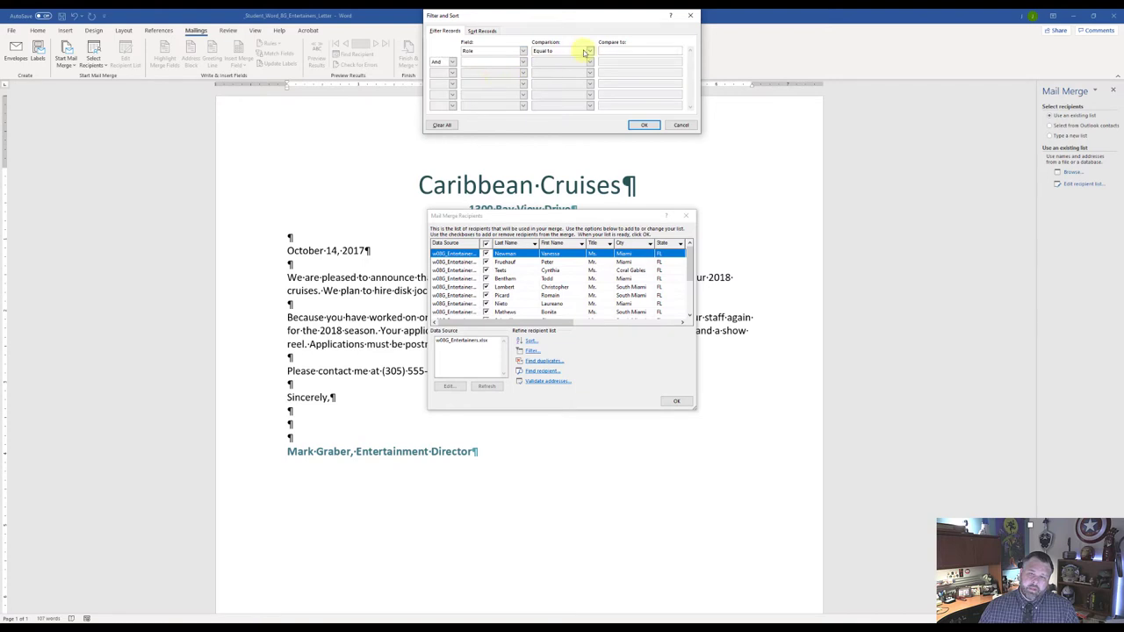
{"action": "left_click", "coordinate": [638, 51]}
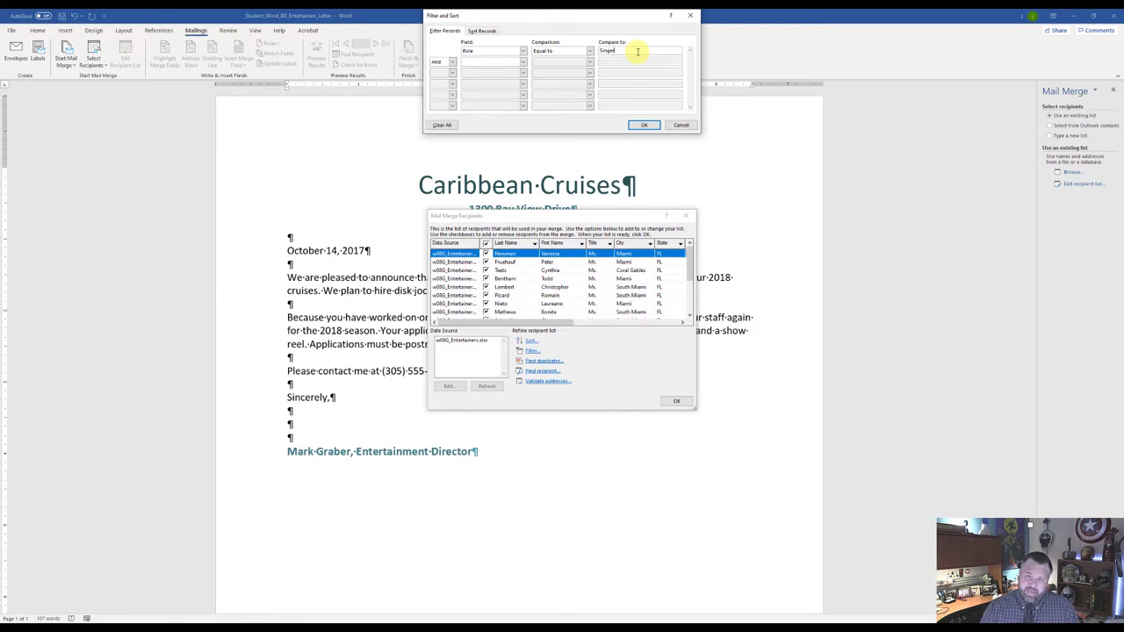
{"action": "left_click", "coordinate": [644, 127]}
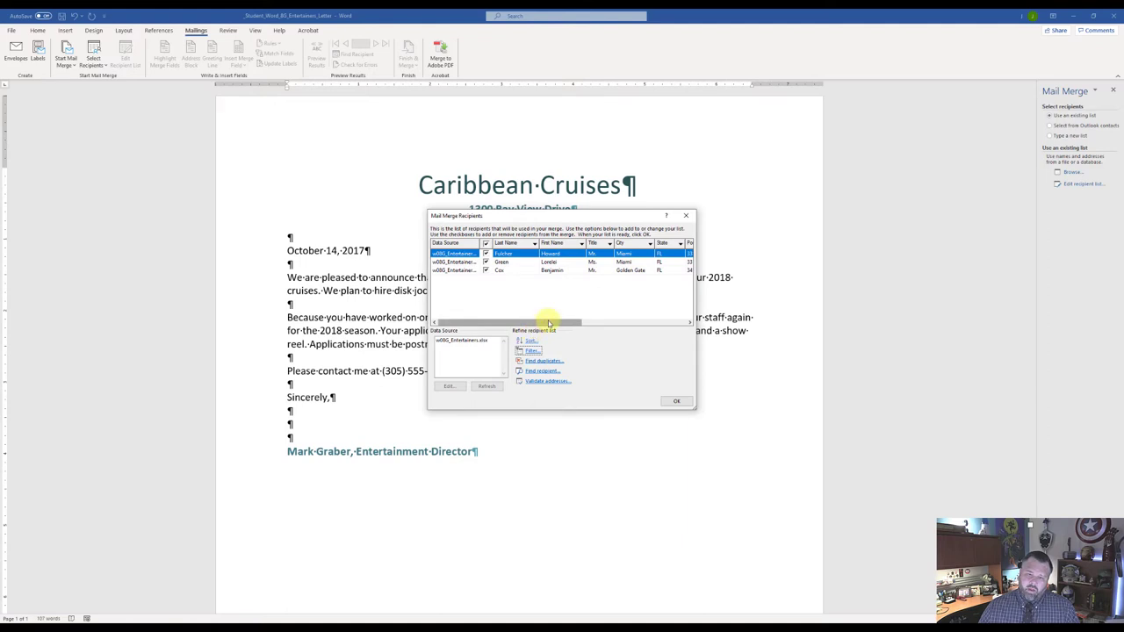
{"action": "left_click_drag", "start_coordinate": [548, 323], "coordinate": [667, 312]}
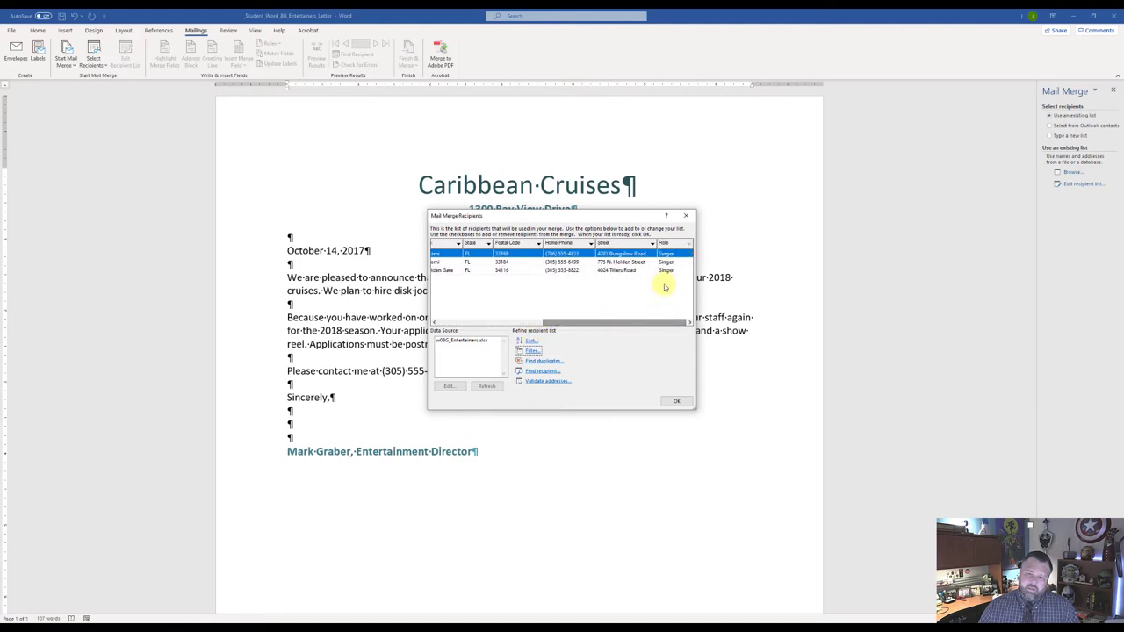
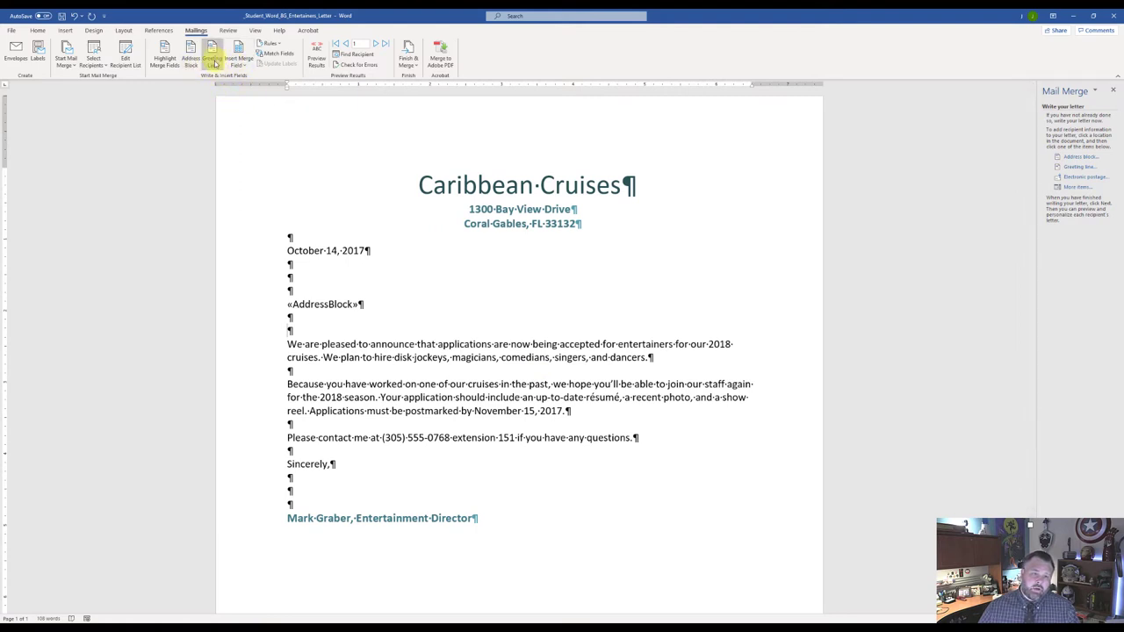
Insert a greeting line with "Dear", title, last name and a comma below the address block, followed by a blank line
{"action": "left_click", "coordinate": [213, 61]}
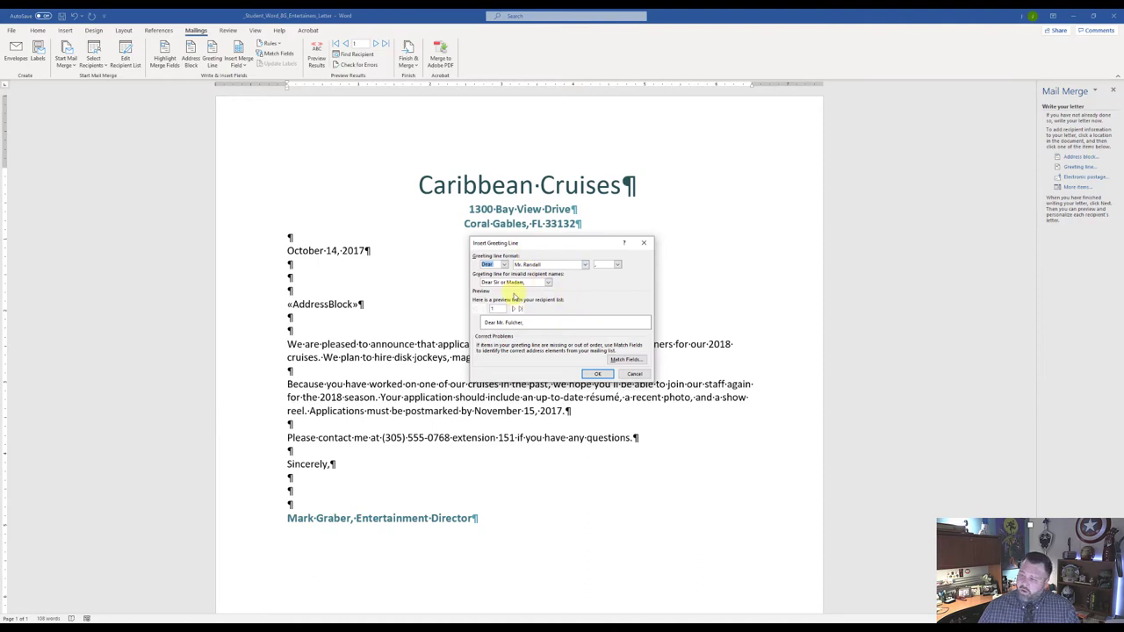
{"action": "left_click", "coordinate": [598, 374]}
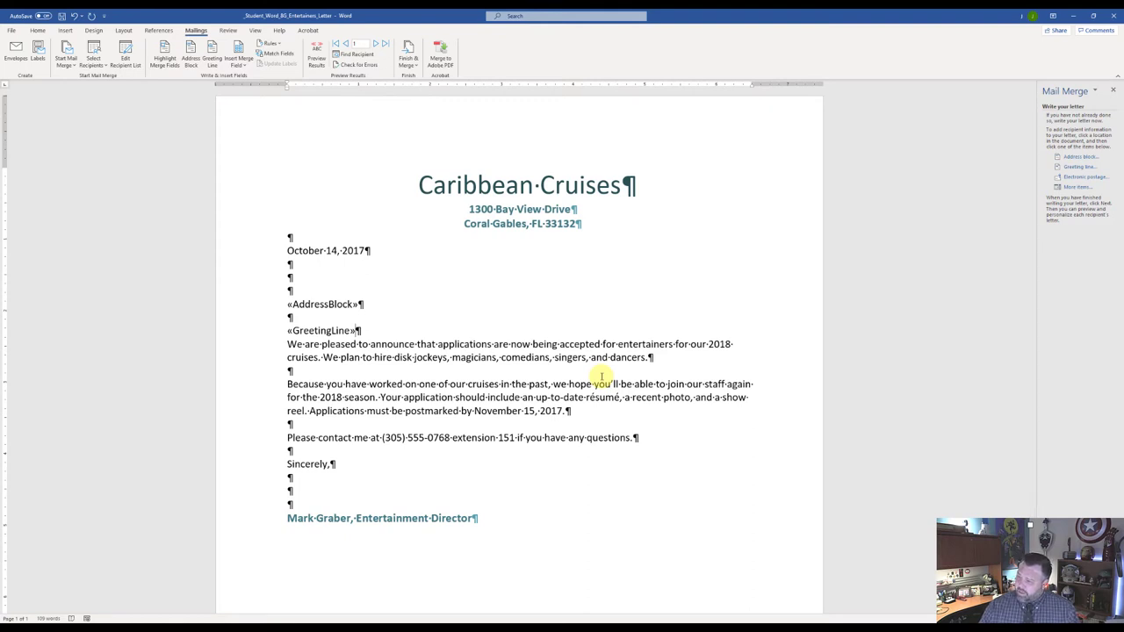
{"action": "key", "text": "Return"}
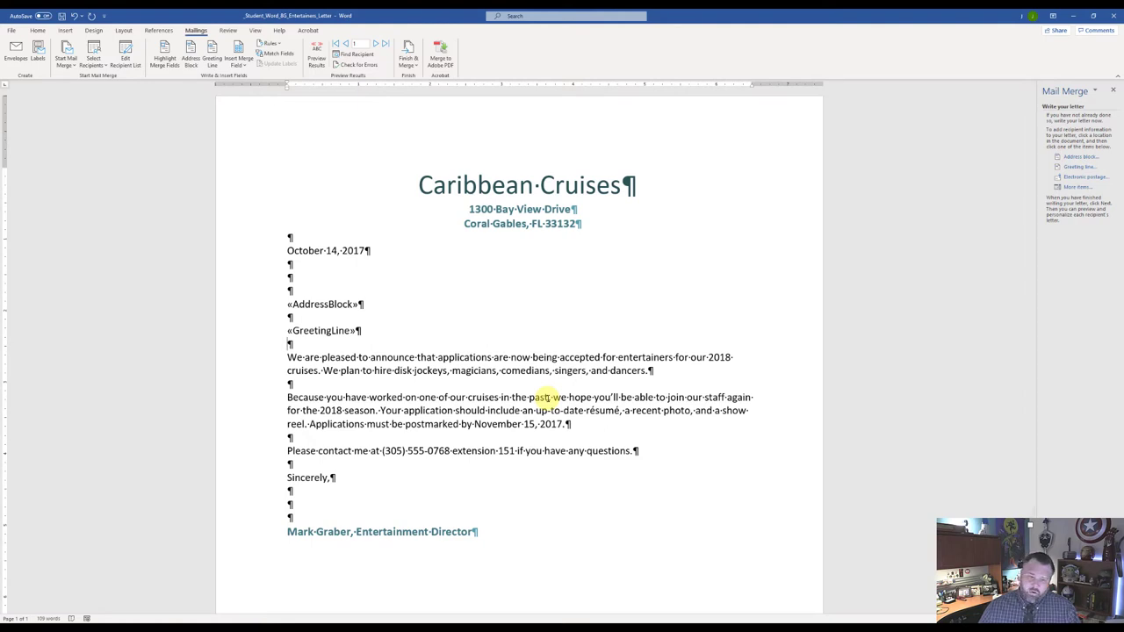
Add "as" and the Role merge field after "in the past" and before the comma in the paragraph beginning "Because you have worked"
{"action": "type", "text": ","}
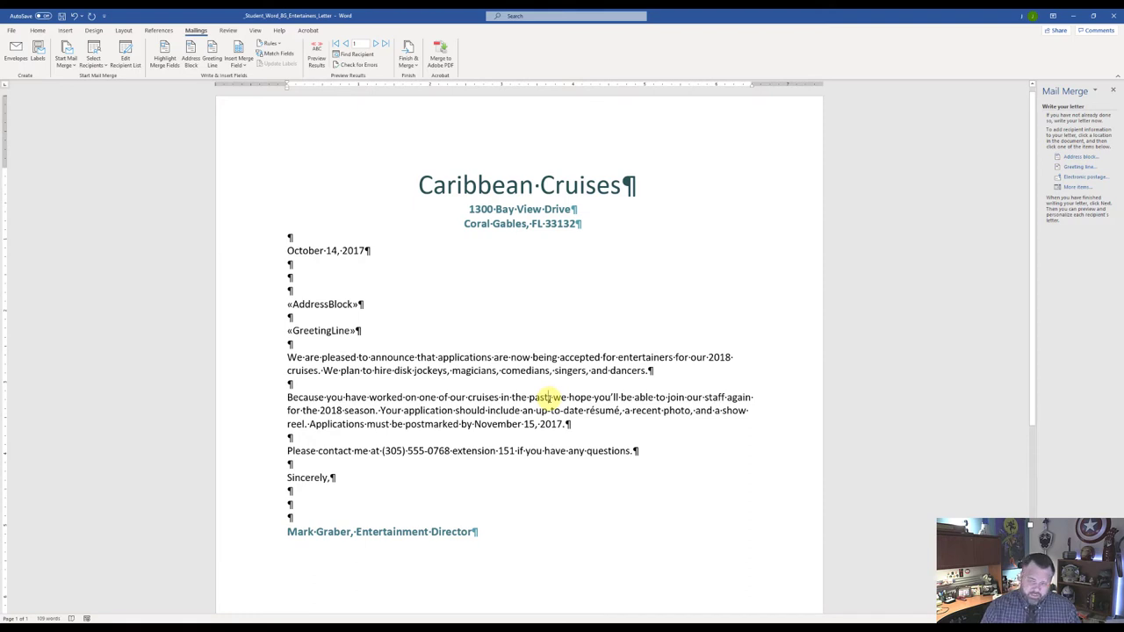
{"action": "type", "text": ","}
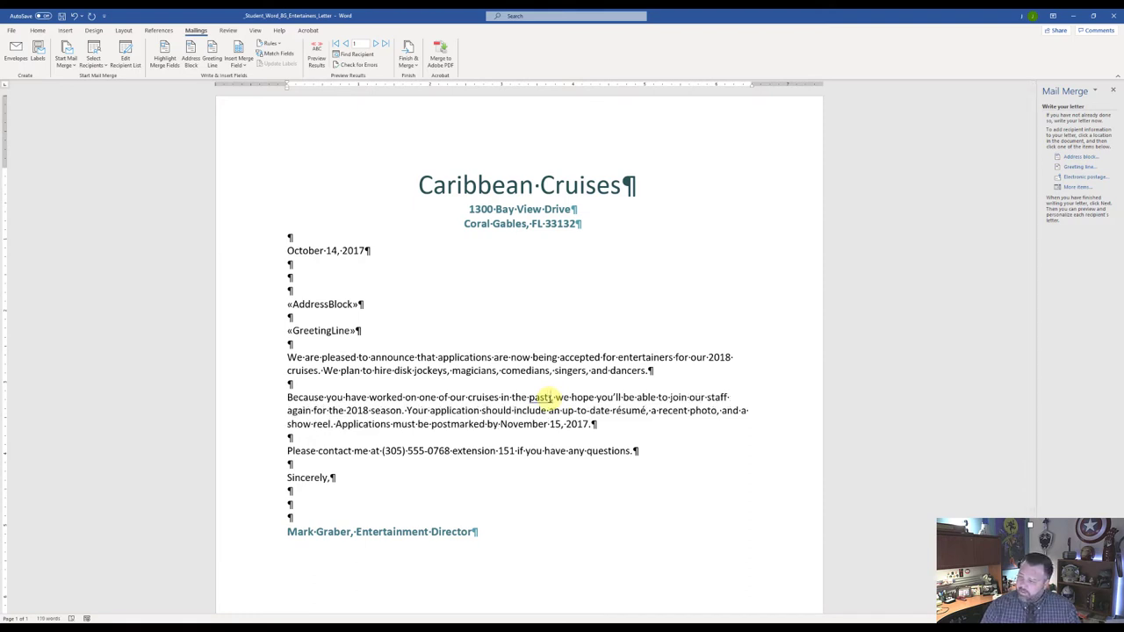
{"action": "type", "text": "as"}
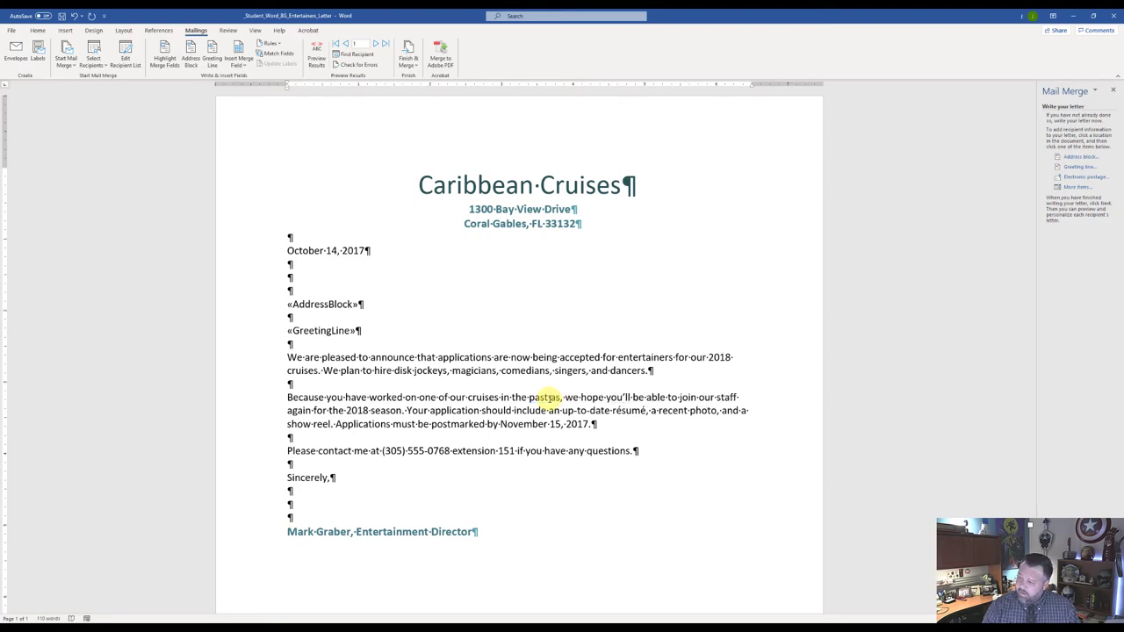
{"action": "type", "text": "'"}
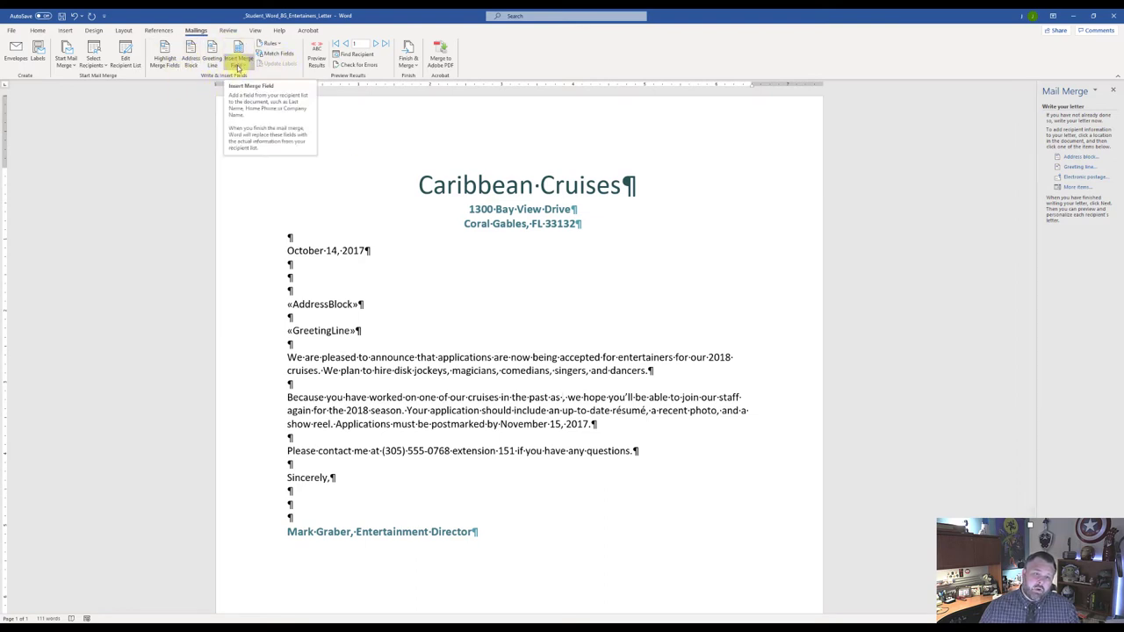
{"action": "left_click", "coordinate": [238, 66]}
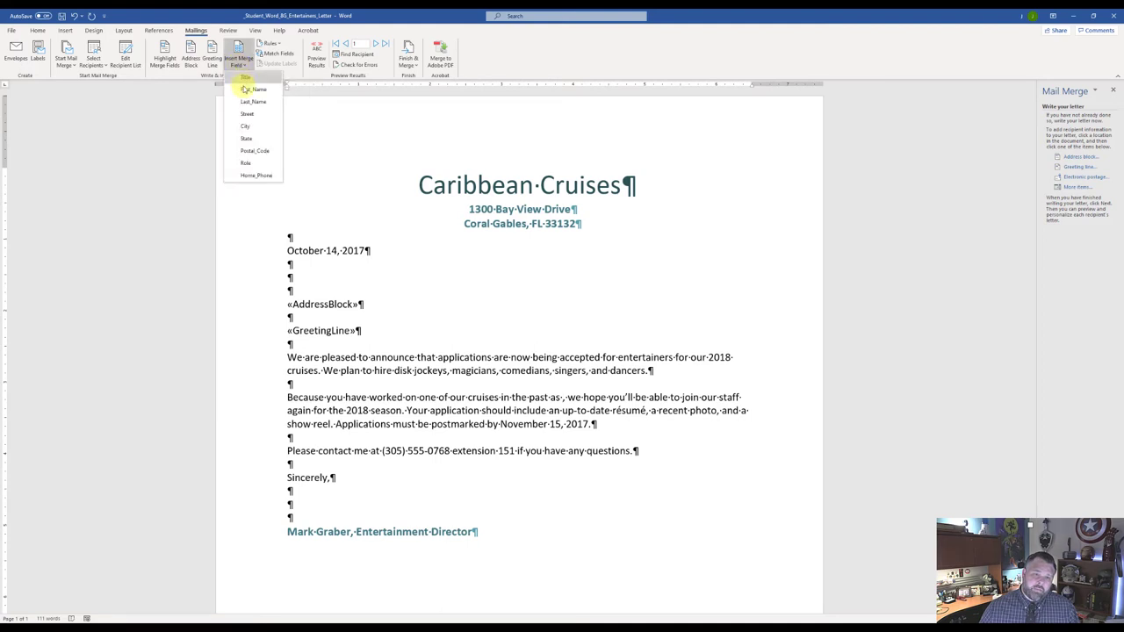
{"action": "left_click", "coordinate": [262, 165]}
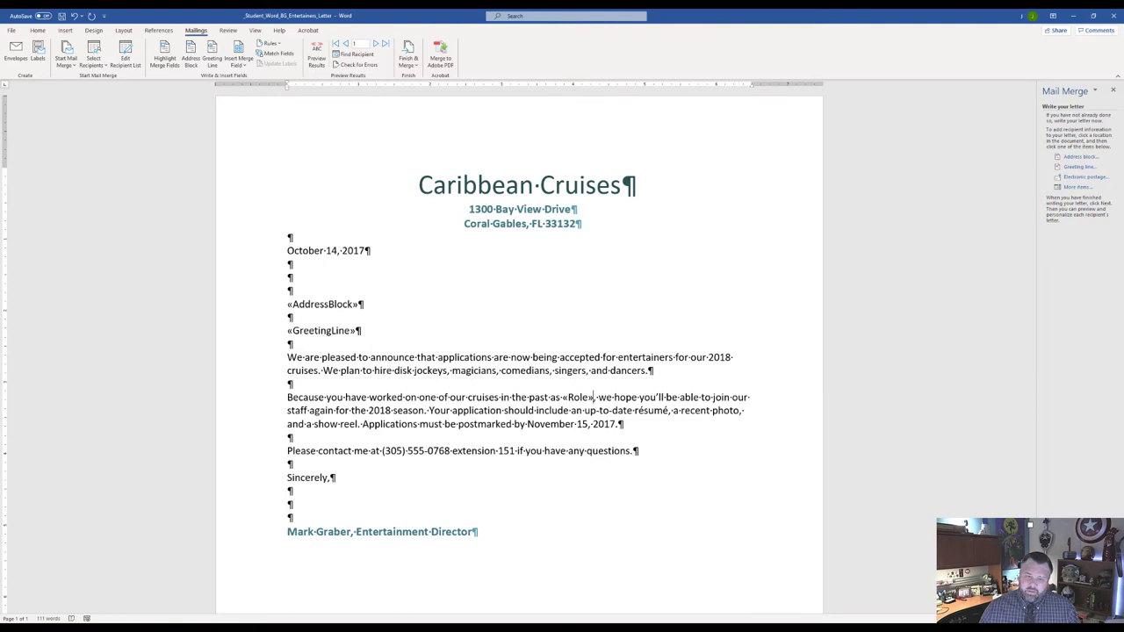
Preview the merged letter results, complete the merge, and merge all records into a new document of individual letters
{"action": "left_click", "coordinate": [316, 56]}
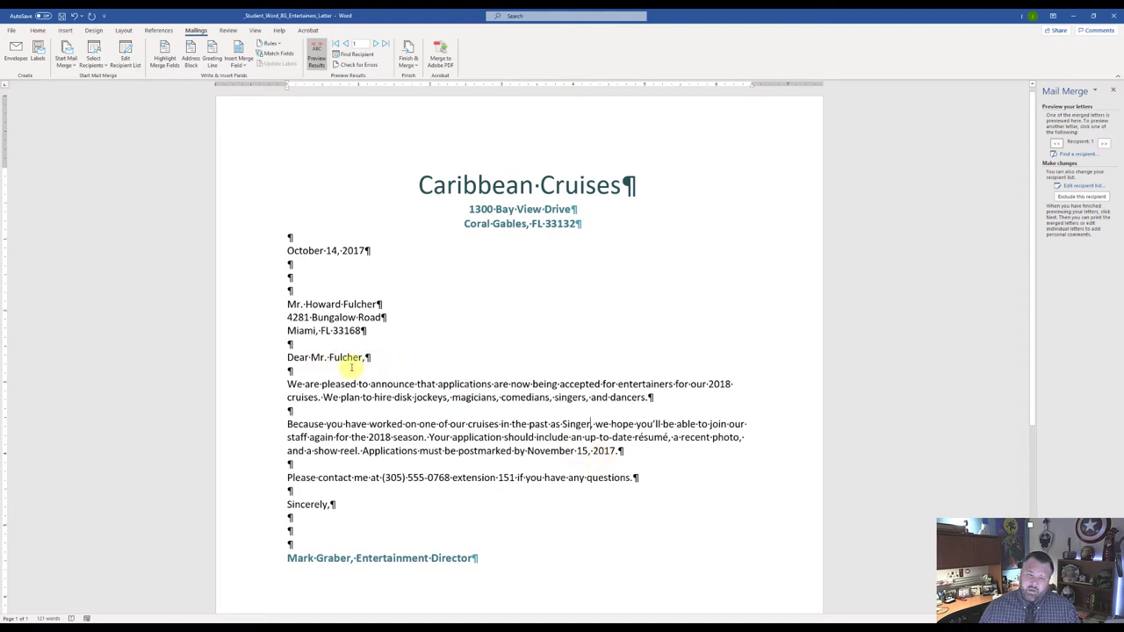
{"action": "scroll", "coordinate": [348, 367], "scroll_direction": "down", "scroll_amount": 2}
{"action": "scroll", "coordinate": [349, 369], "scroll_direction": "down", "scroll_amount": 1}
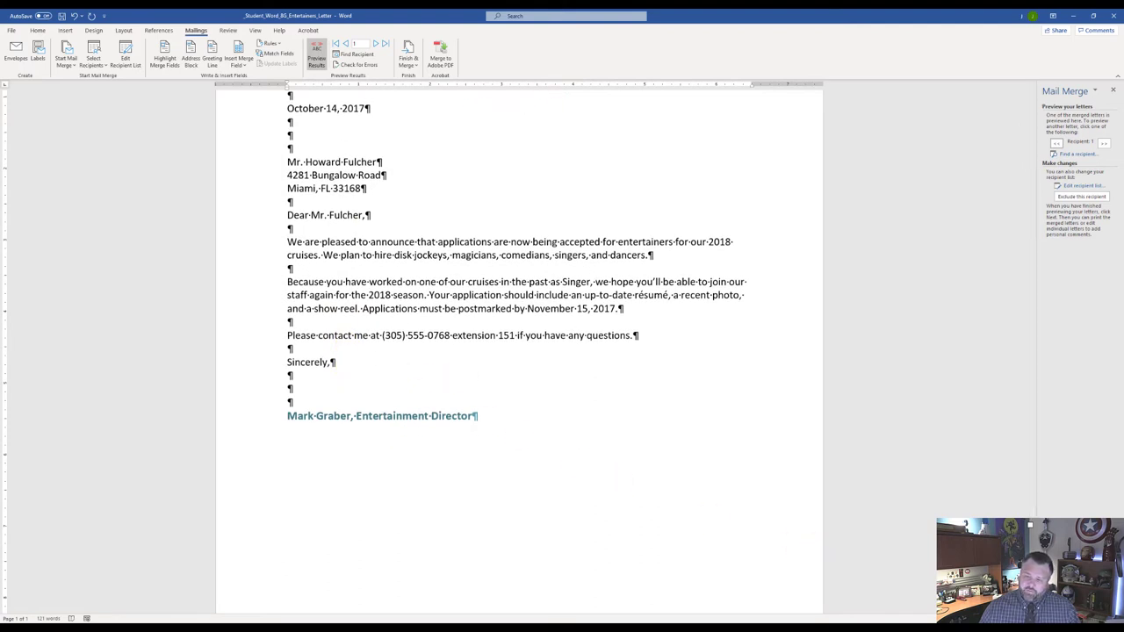
{"action": "left_click", "coordinate": [1071, 587]}
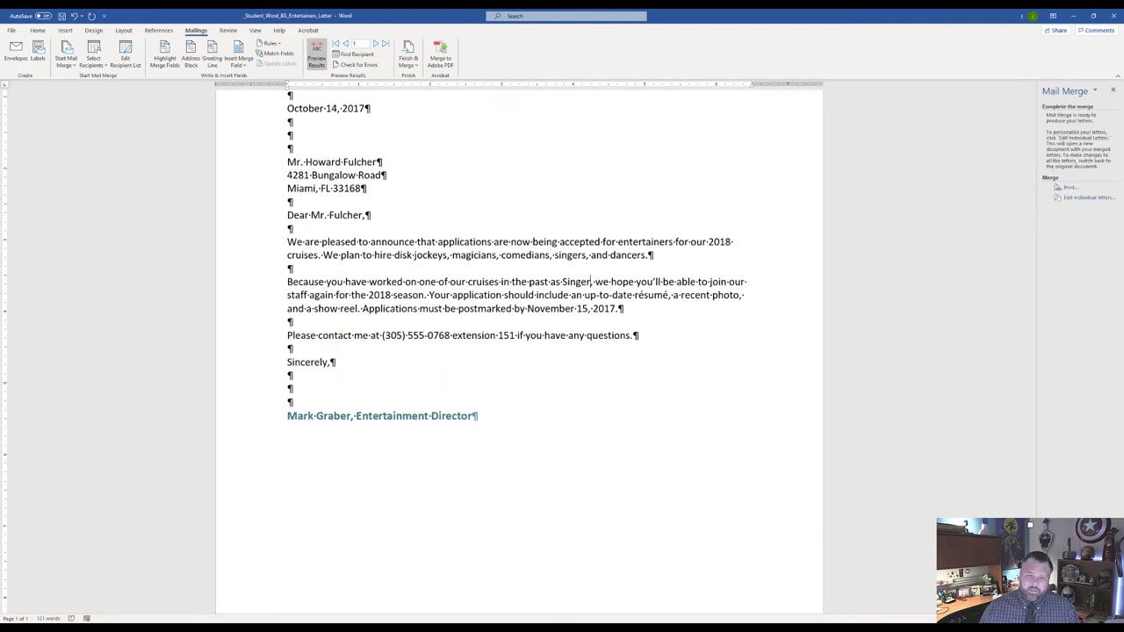
{"action": "left_click", "coordinate": [1096, 200]}
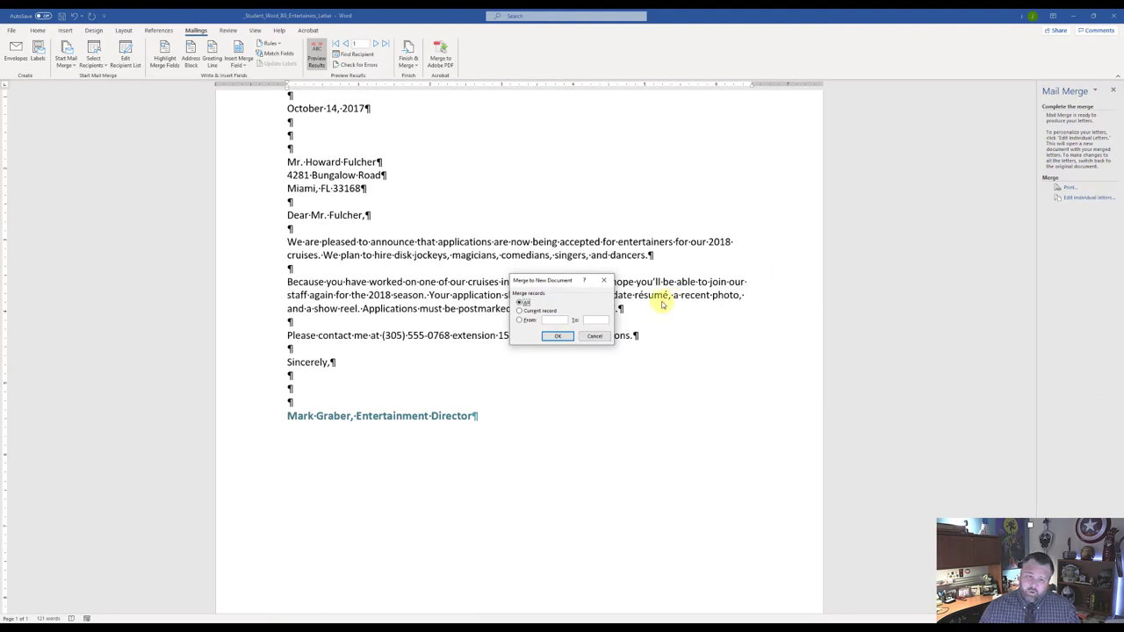
{"action": "left_click", "coordinate": [560, 337]}
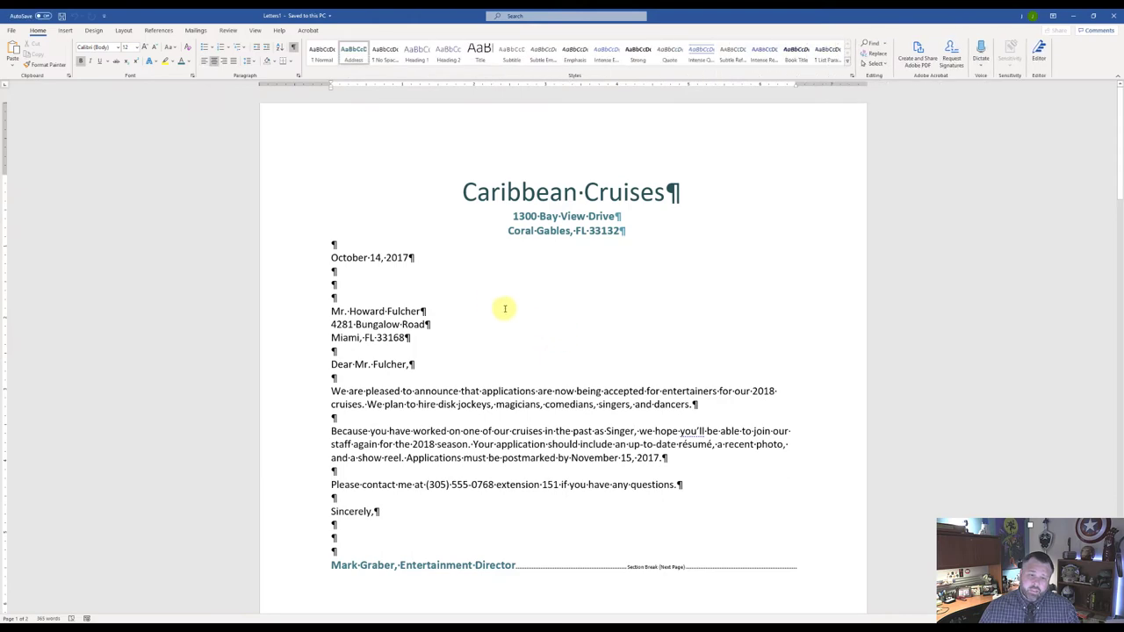
Examine the address block, greeting line and role in each of the merged letters
{"action": "scroll", "coordinate": [491, 301], "scroll_direction": "down", "scroll_amount": 1}
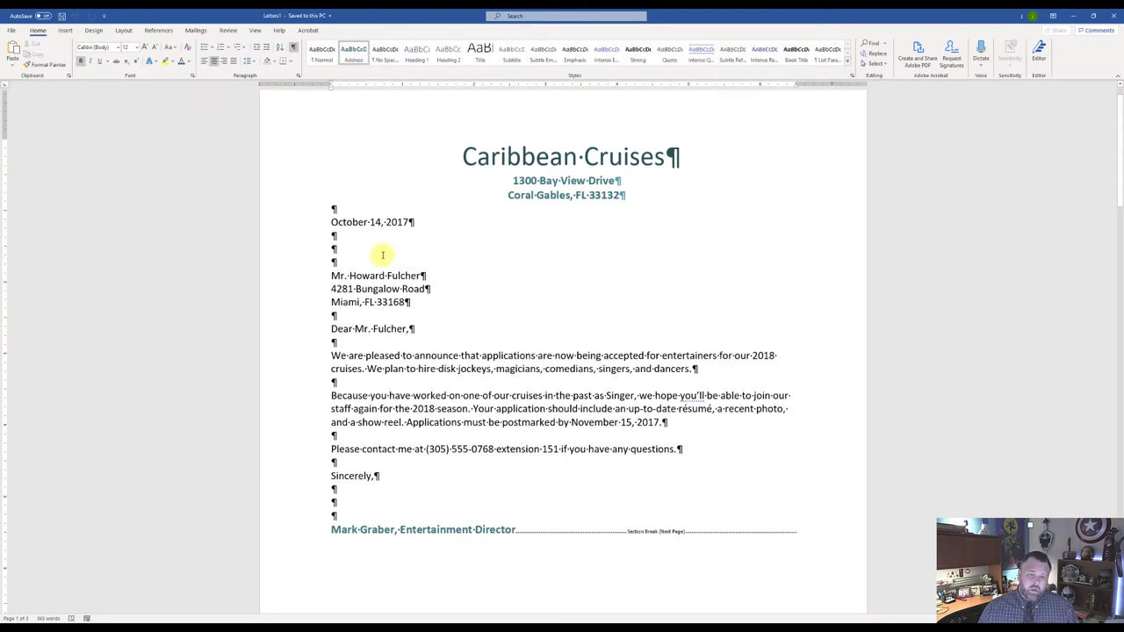
{"action": "scroll", "coordinate": [413, 290], "scroll_direction": "down", "scroll_amount": 10}
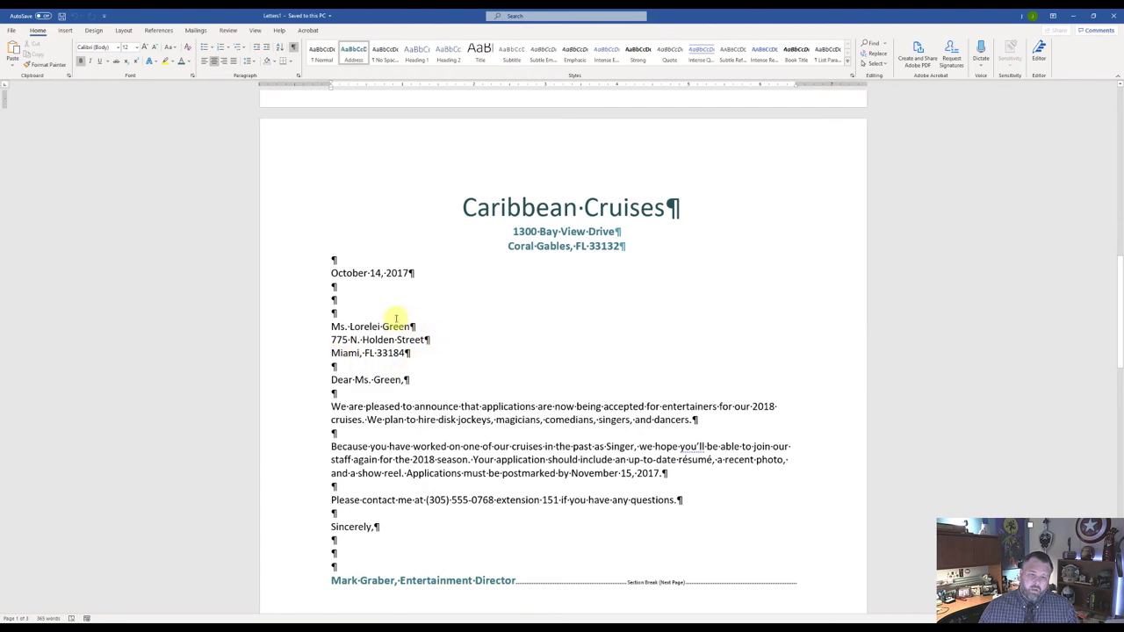
{"action": "scroll", "coordinate": [388, 373], "scroll_direction": "down", "scroll_amount": 10}
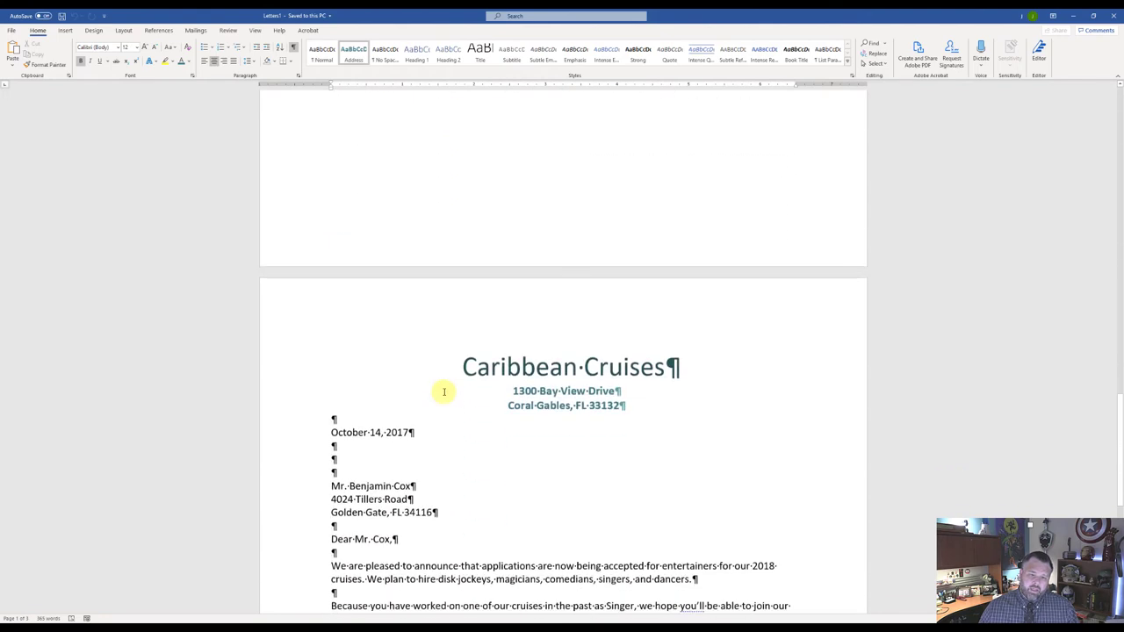
{"action": "scroll", "coordinate": [401, 443], "scroll_direction": "down", "scroll_amount": 5}
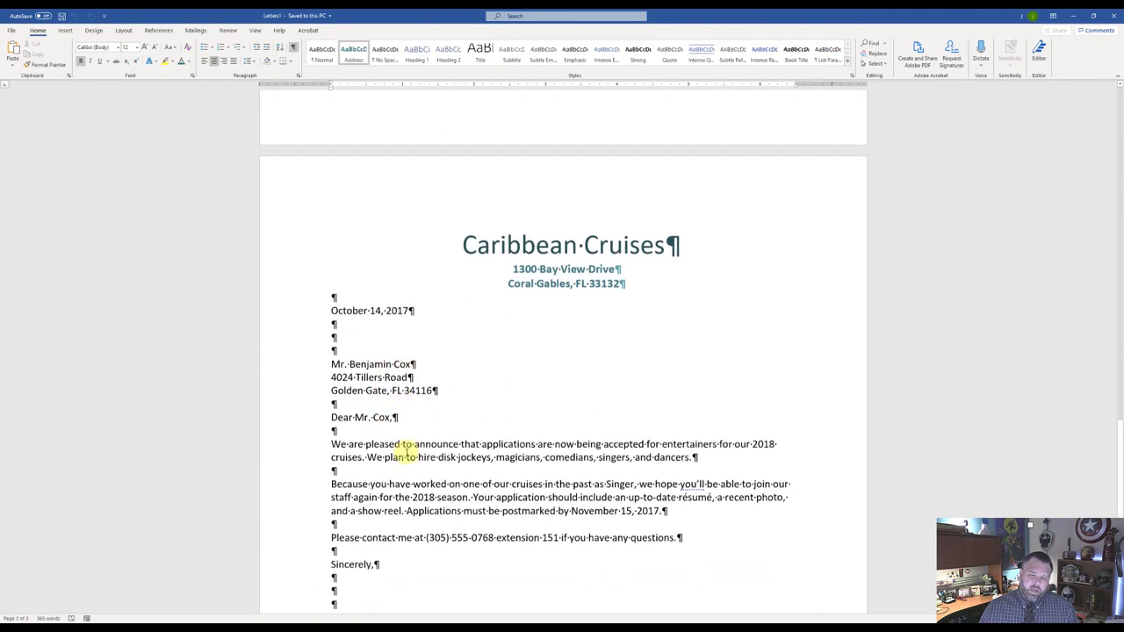
{"action": "scroll", "coordinate": [406, 452], "scroll_direction": "up", "scroll_amount": 15}
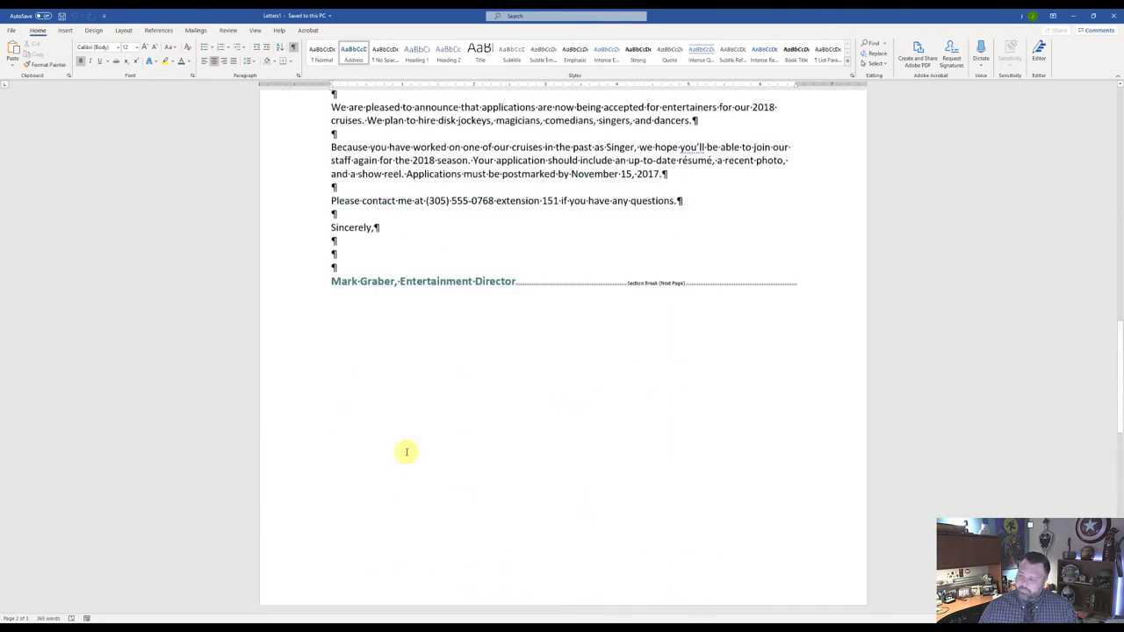
{"action": "scroll", "coordinate": [406, 453], "scroll_direction": "up", "scroll_amount": 10}
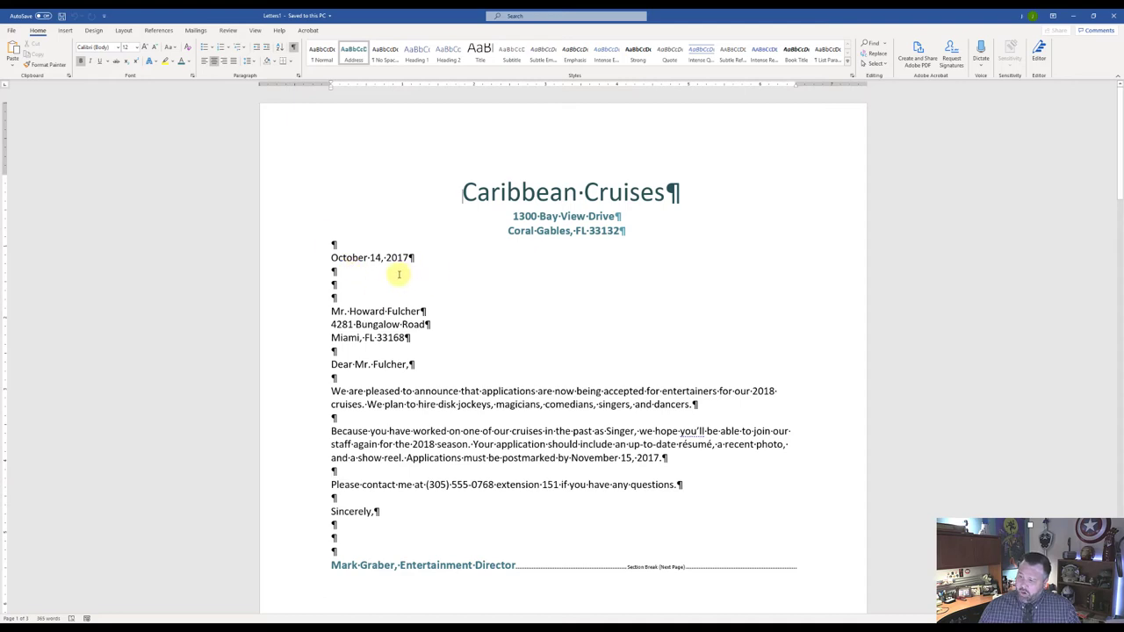
Save the merged letters in Downloads, naming the file with the student's last and first name followed by "8G Entertainers Merged"
{"action": "left_click", "coordinate": [14, 32]}
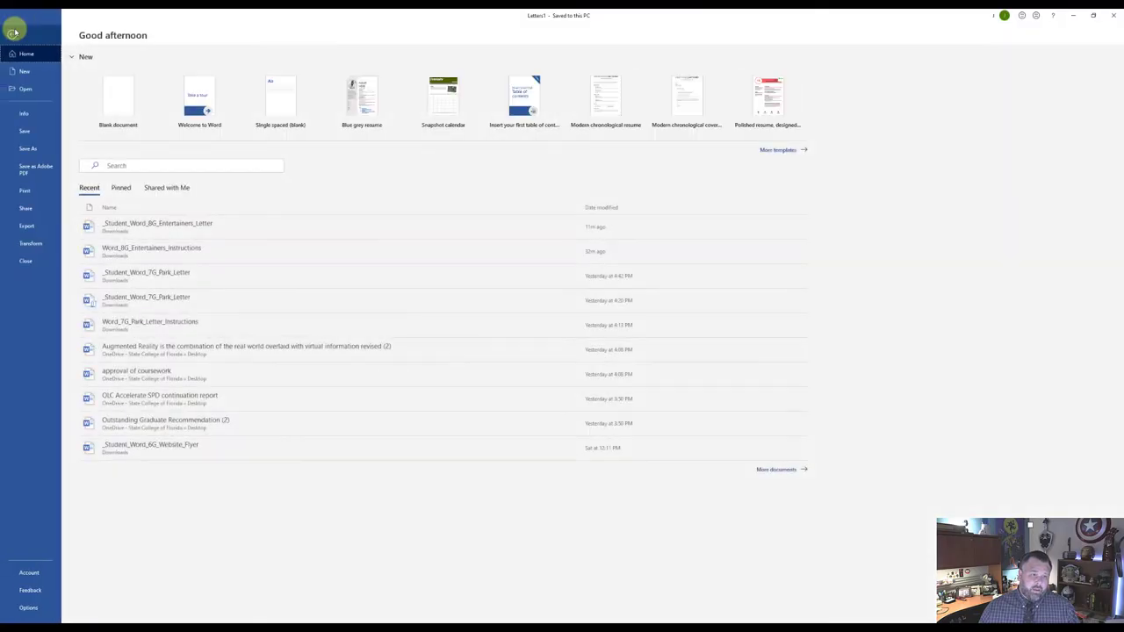
{"action": "left_click", "coordinate": [37, 151]}
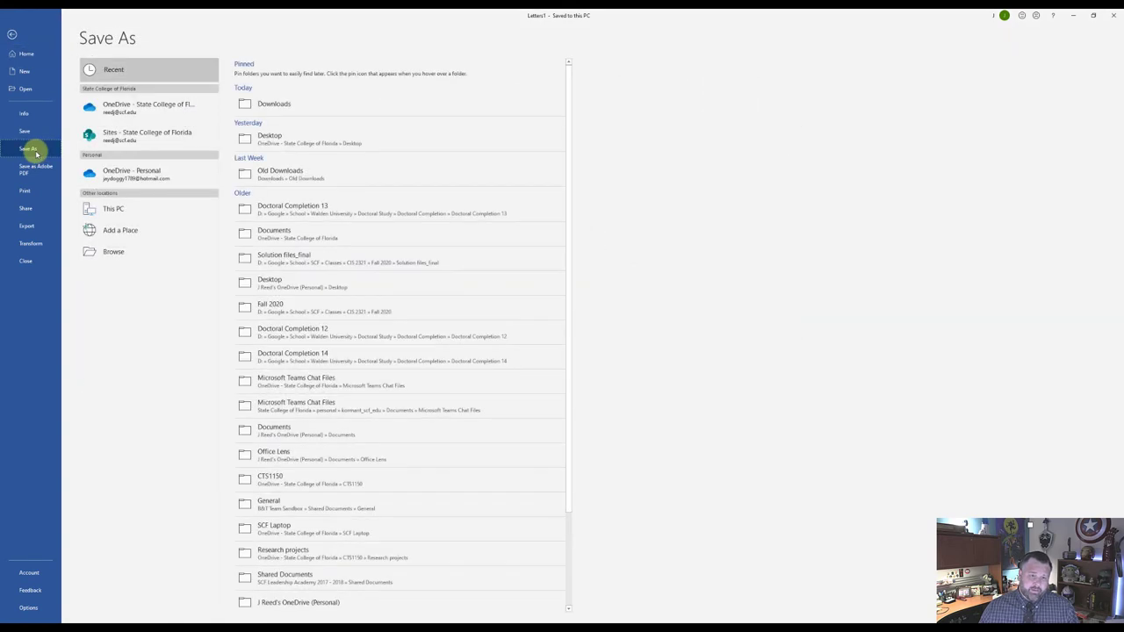
{"action": "left_click", "coordinate": [115, 254]}
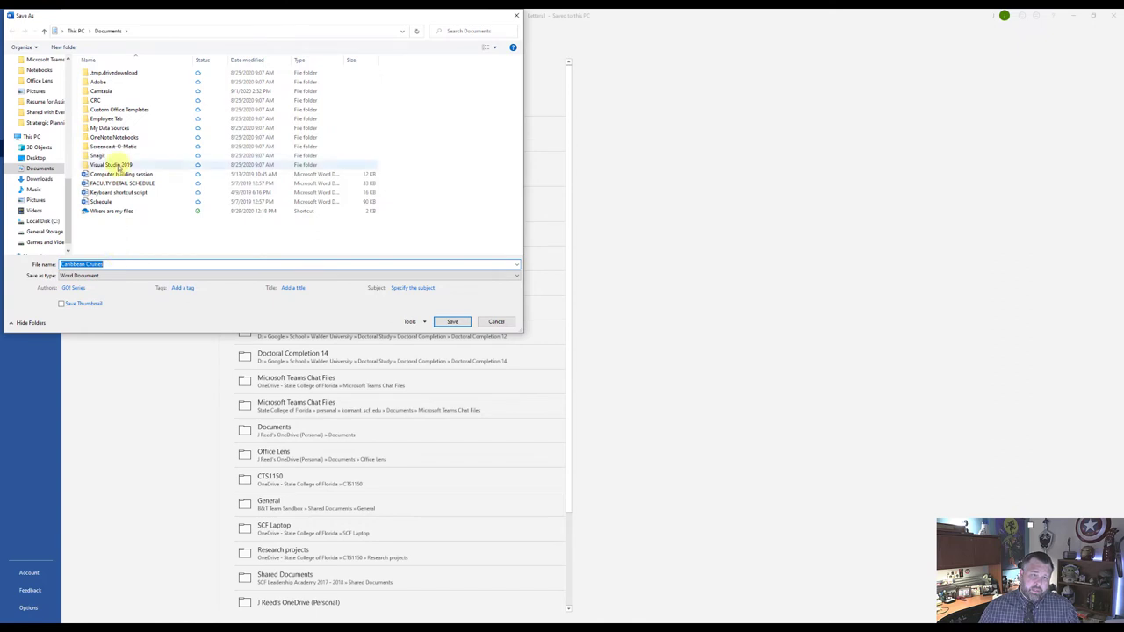
{"action": "left_click", "coordinate": [40, 178]}
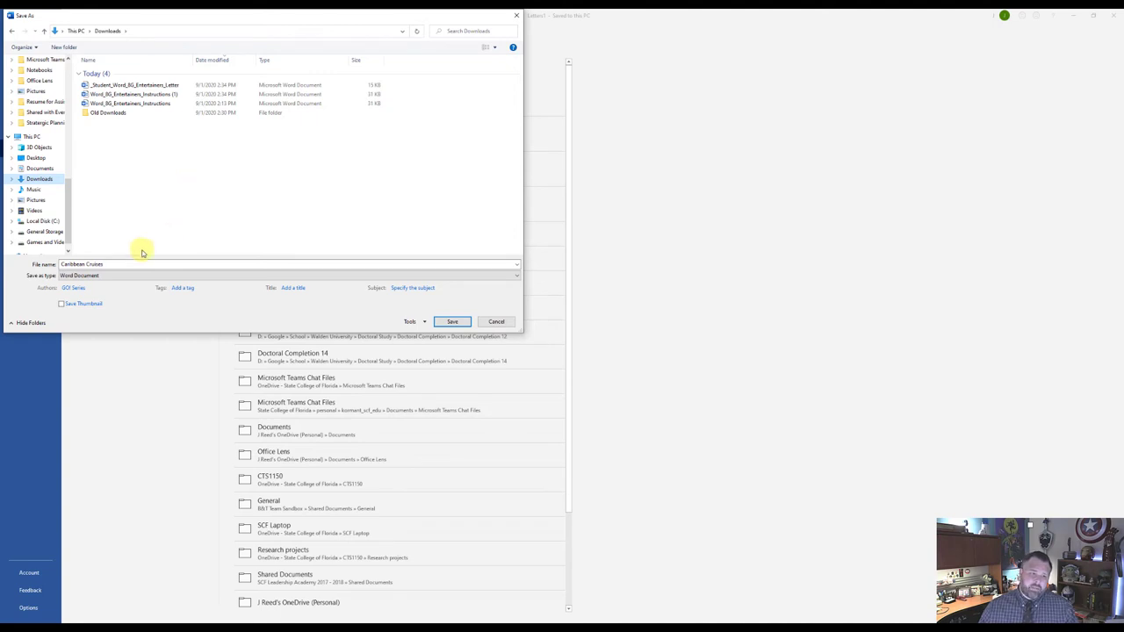
{"action": "left_click", "coordinate": [112, 263]}
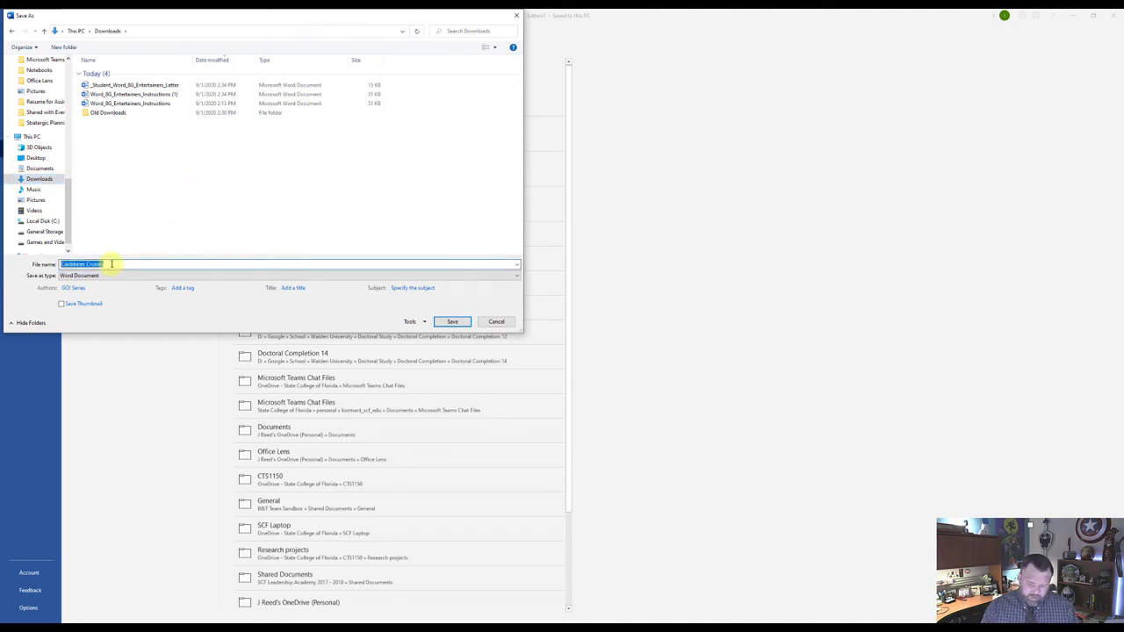
{"action": "type", "text": "Red"}
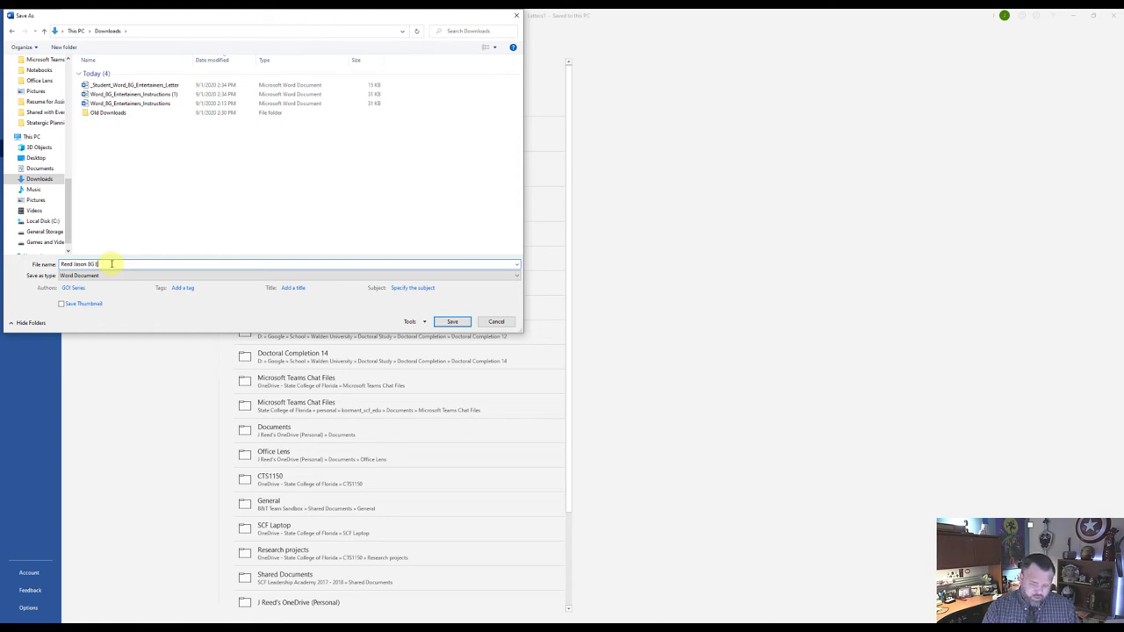
{"action": "type", "text": "rtainers Merged"}
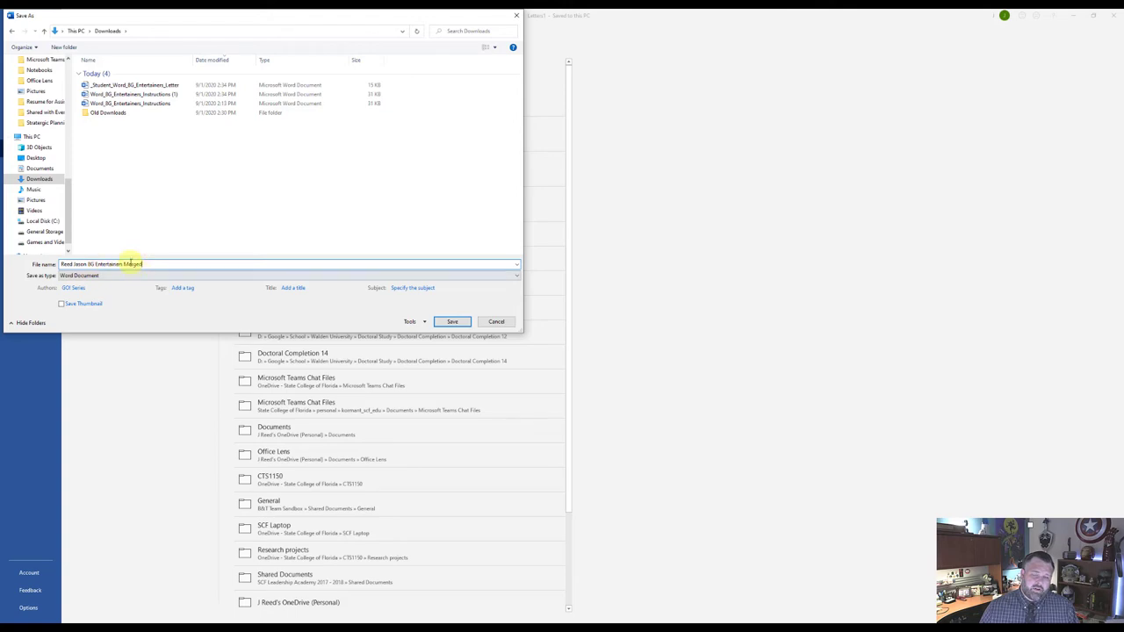
{"action": "left_click", "coordinate": [453, 322]}
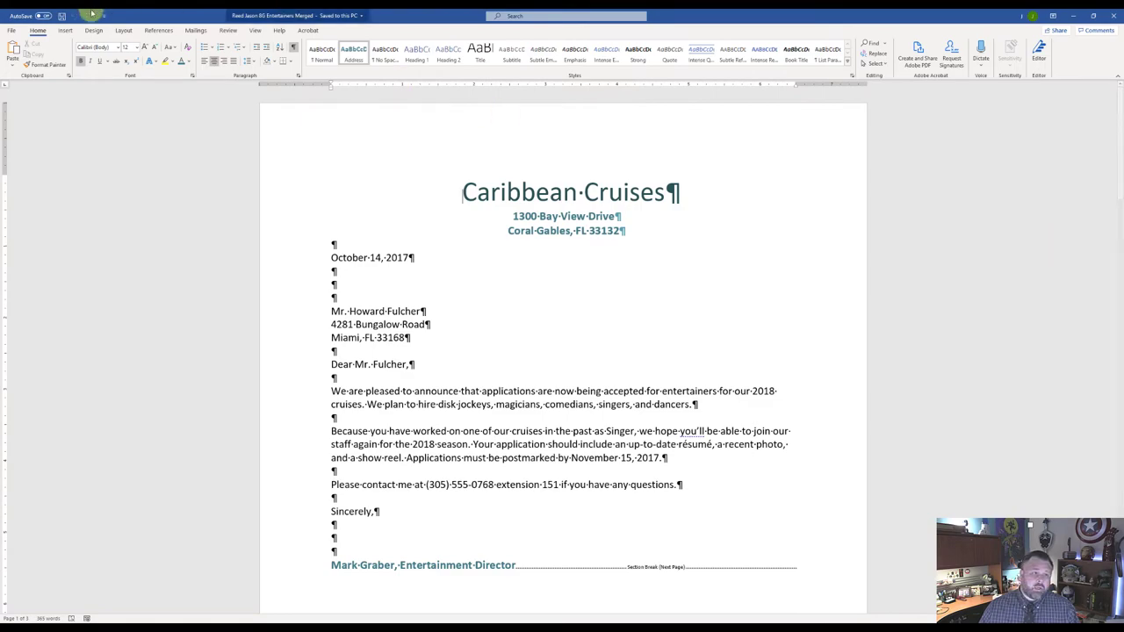
Close the merged letters document, and close the main Entertainers letter with its changes saved
{"action": "left_click", "coordinate": [12, 32]}
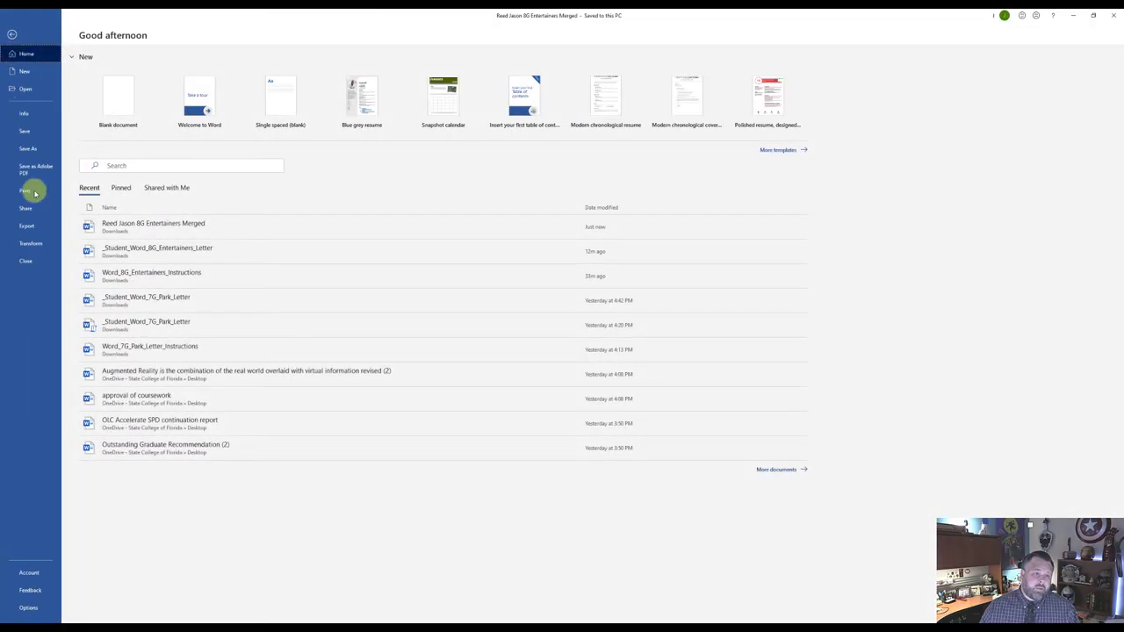
{"action": "left_click", "coordinate": [26, 261]}
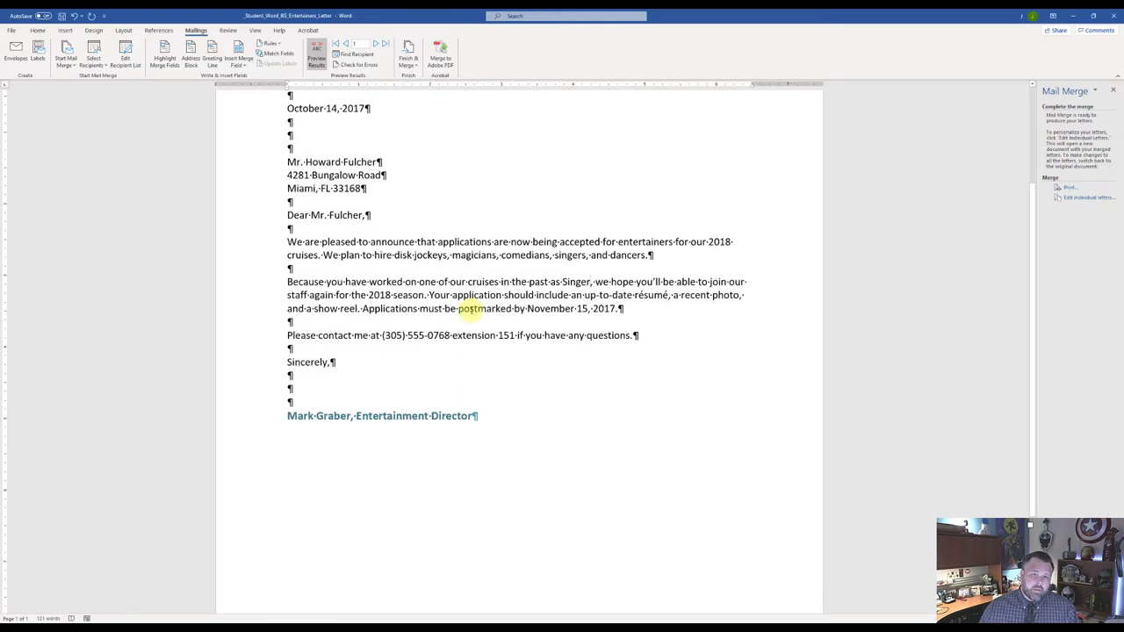
{"action": "scroll", "coordinate": [396, 220], "scroll_direction": "up", "scroll_amount": 3}
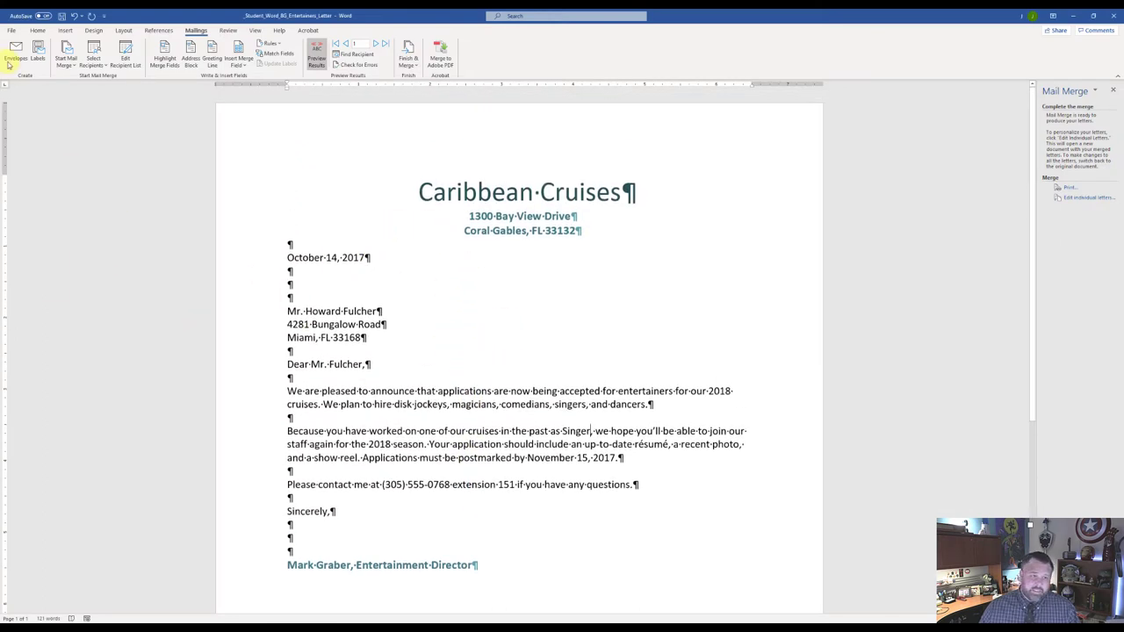
{"action": "left_click", "coordinate": [11, 31]}
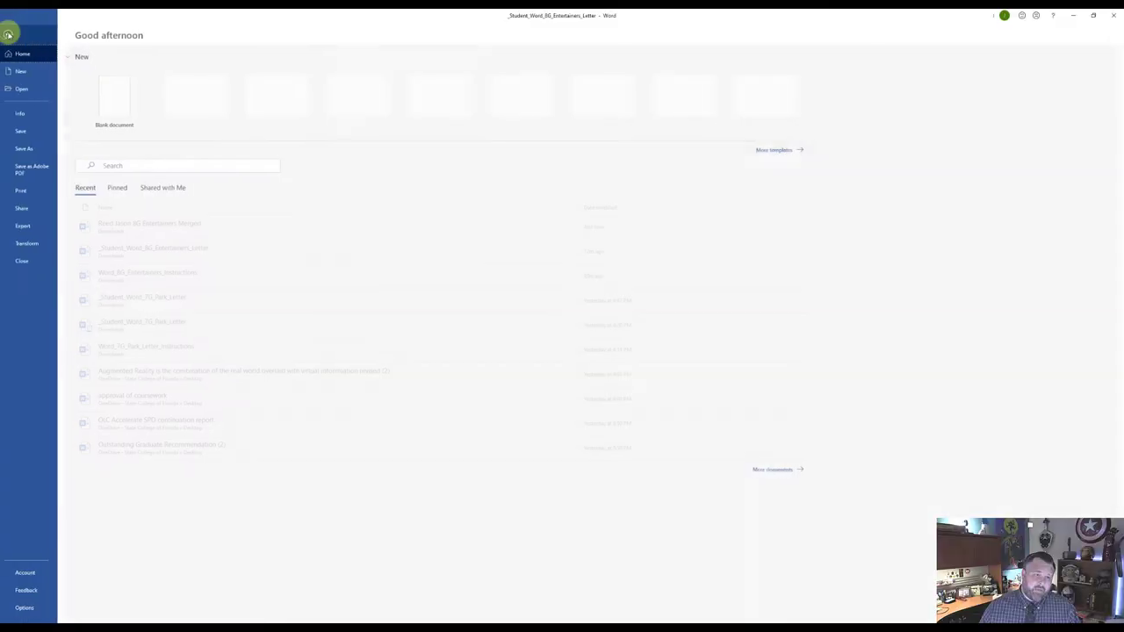
{"action": "left_click", "coordinate": [31, 264]}
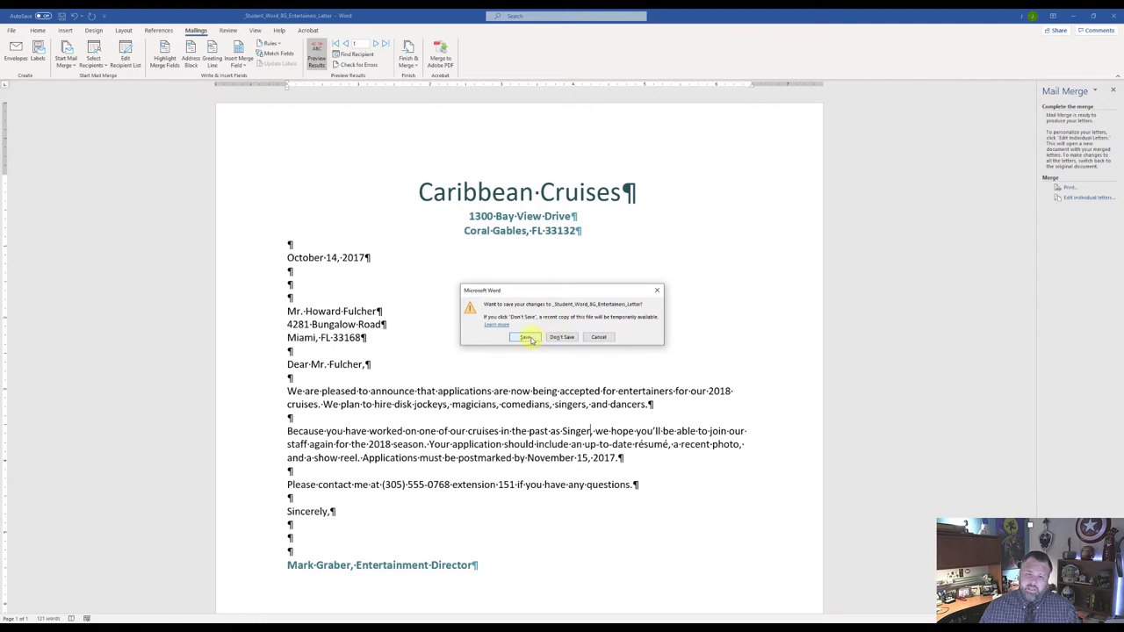
{"action": "left_click", "coordinate": [526, 338]}
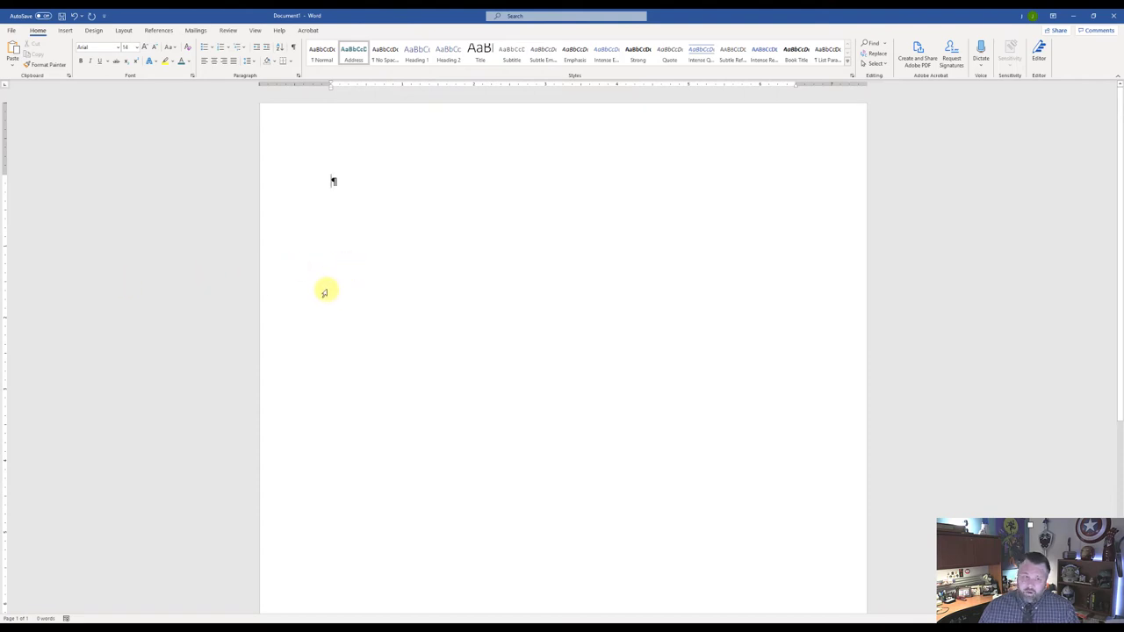
Start the Step-by-Step Mail Merge Wizard in the blank document, with Directory as the document type and the current document as starting document
{"action": "left_click", "coordinate": [198, 31]}
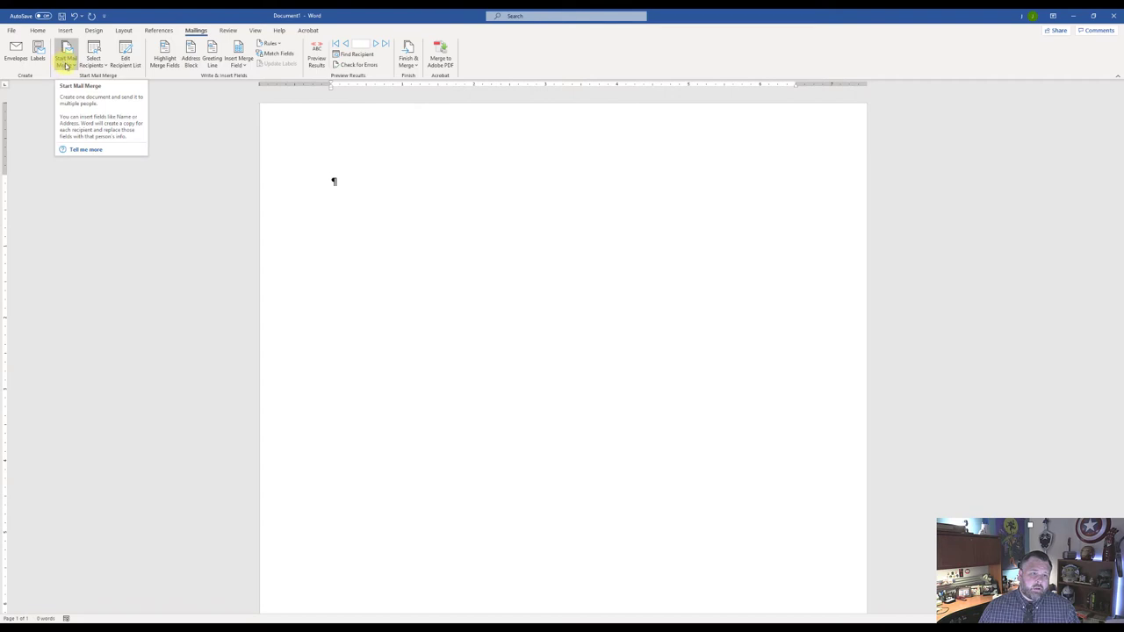
{"action": "left_click", "coordinate": [66, 66]}
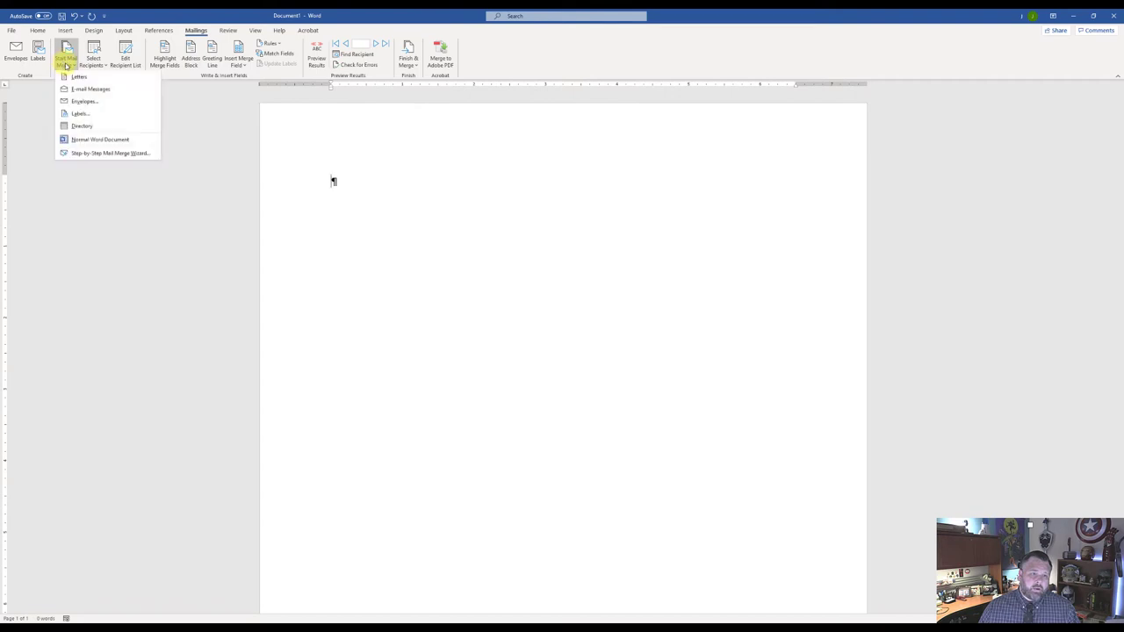
{"action": "left_click", "coordinate": [104, 156]}
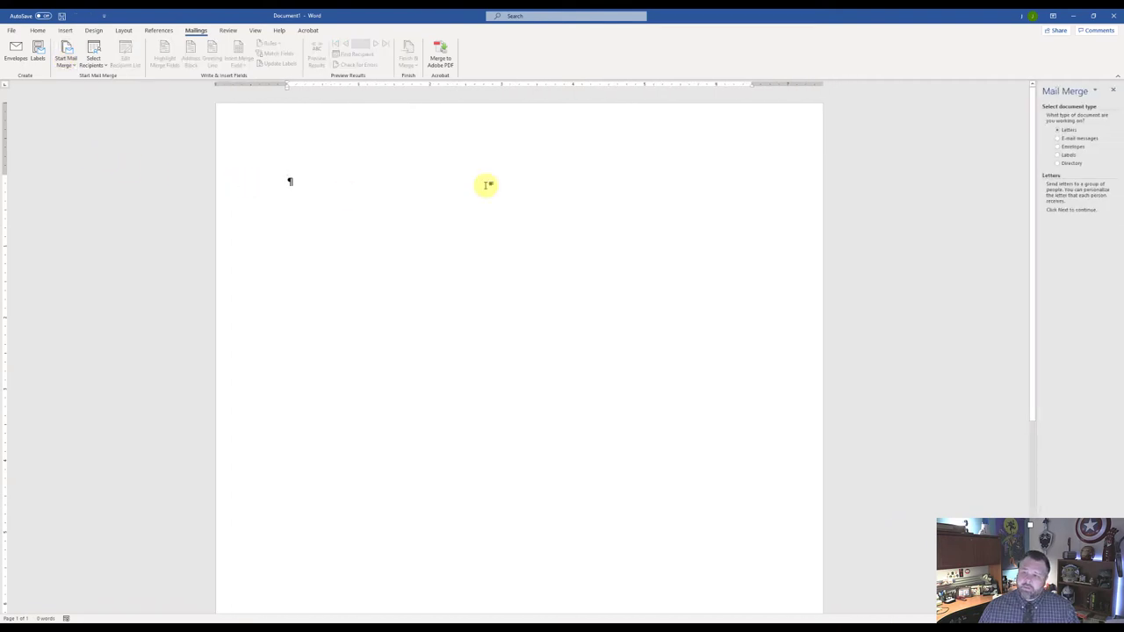
{"action": "left_click", "coordinate": [1064, 164]}
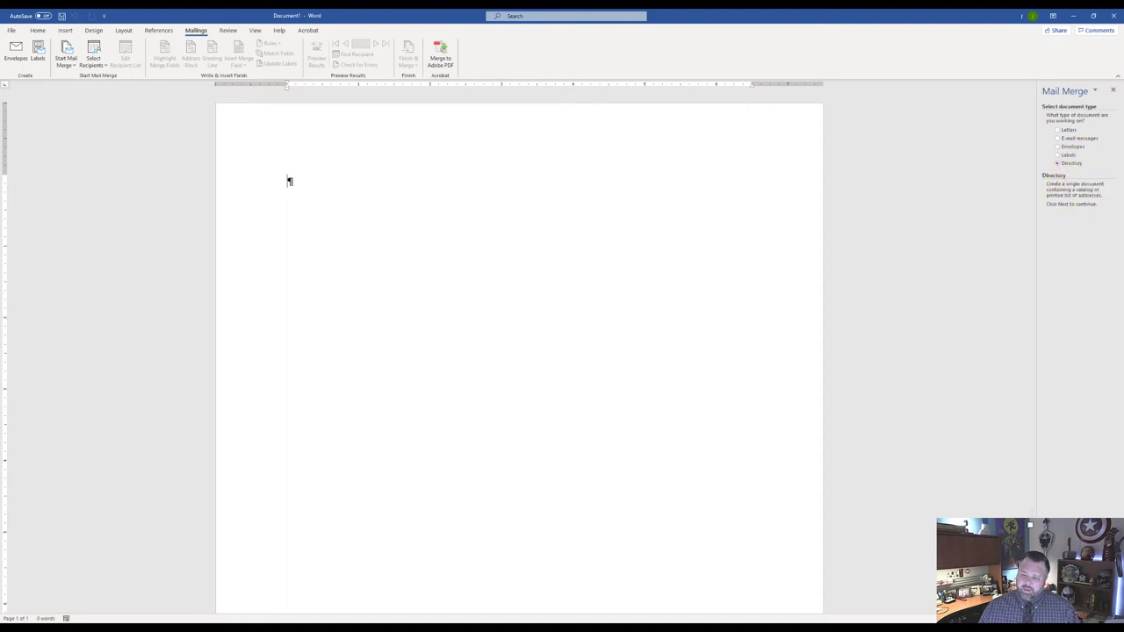
{"action": "left_click", "coordinate": [1071, 597]}
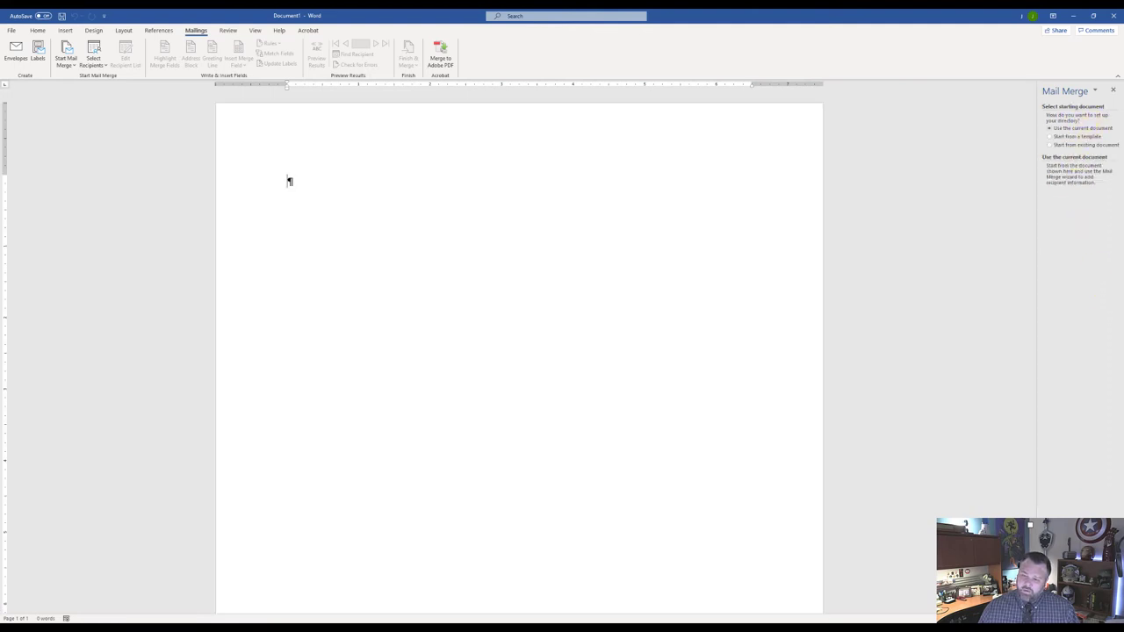
{"action": "left_click", "coordinate": [1071, 597]}
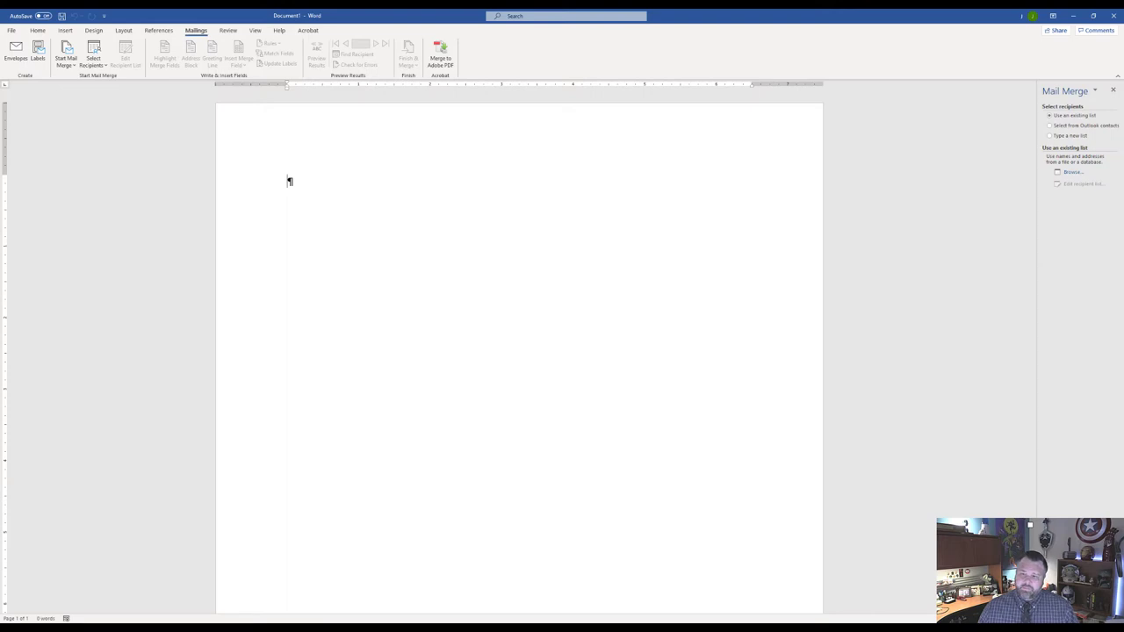
Use the existing list w08G_Entertainers from Downloads as the recipient source, taking its Entertainer Information table with column headers
{"action": "left_click", "coordinate": [1075, 174]}
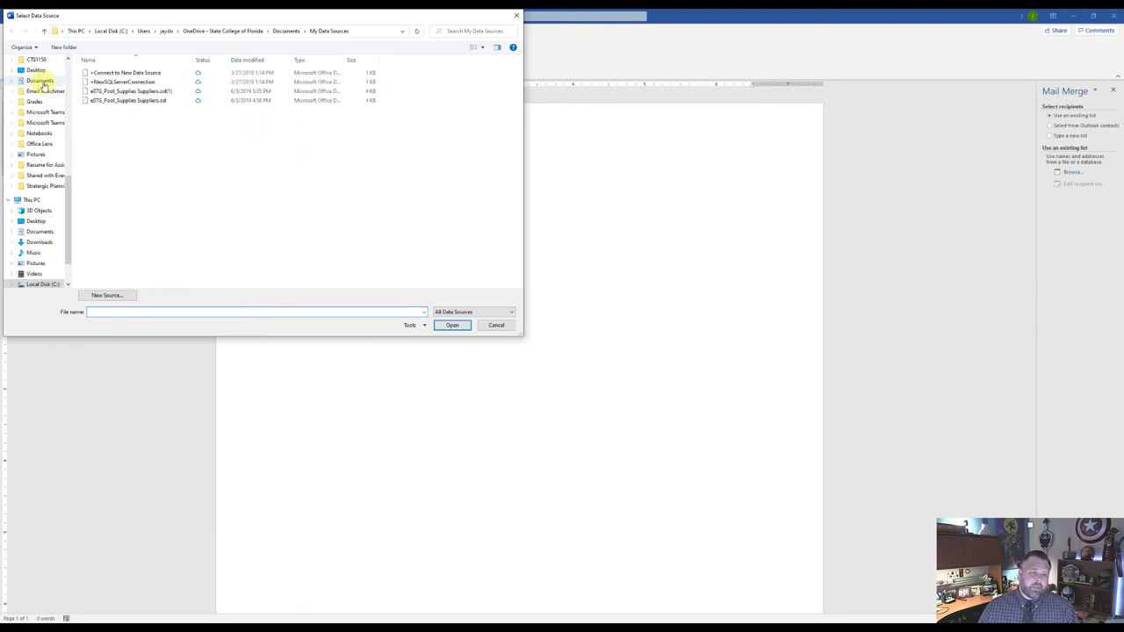
{"action": "left_click", "coordinate": [39, 243]}
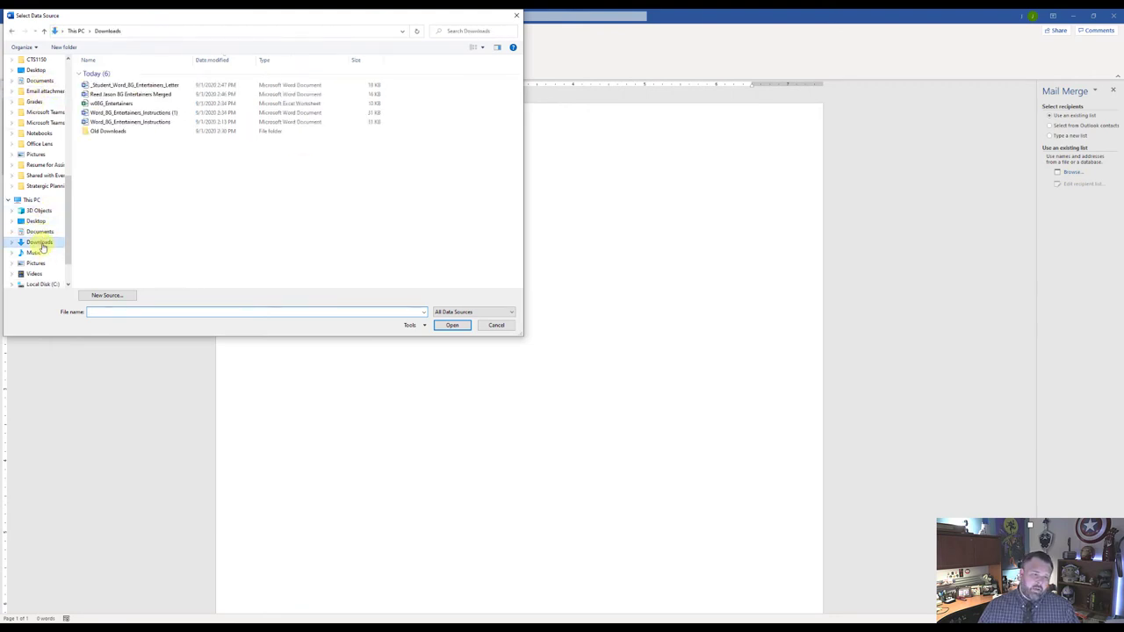
{"action": "left_click", "coordinate": [117, 103]}
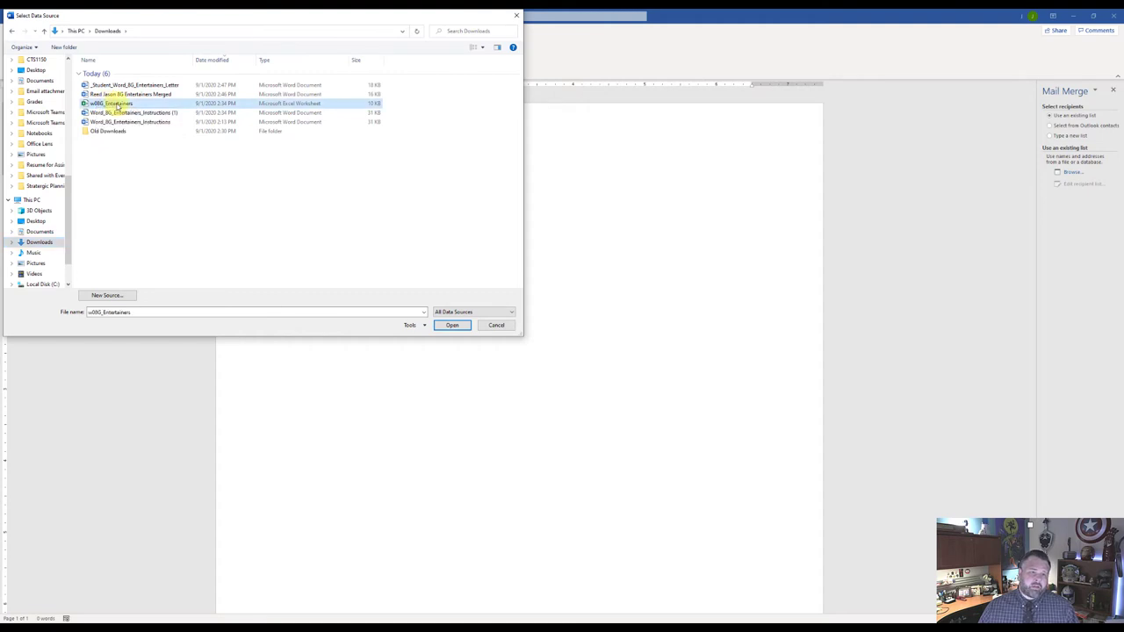
{"action": "left_click", "coordinate": [452, 327]}
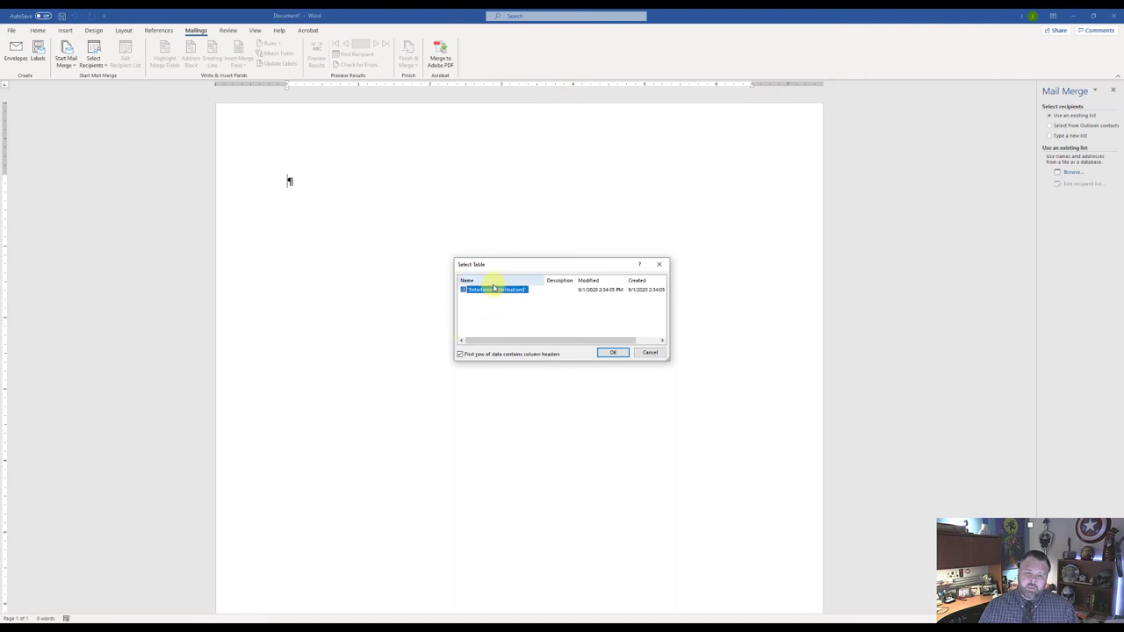
{"action": "left_click", "coordinate": [613, 353]}
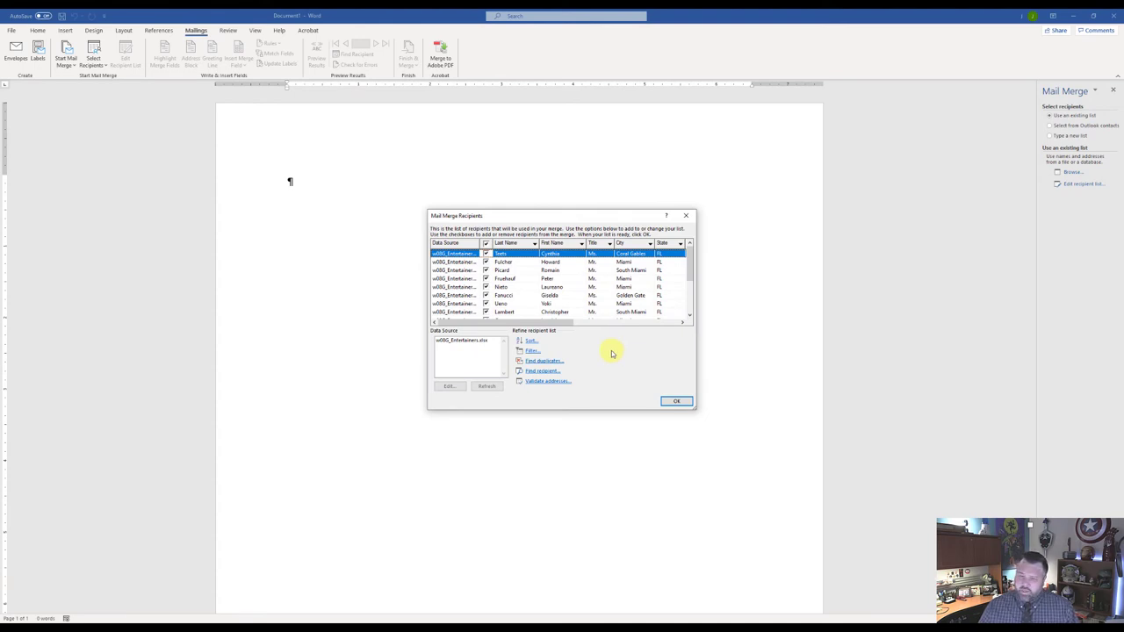
Sort the merge recipients by Role in ascending order and accept the recipient list
{"action": "left_click", "coordinate": [530, 343]}
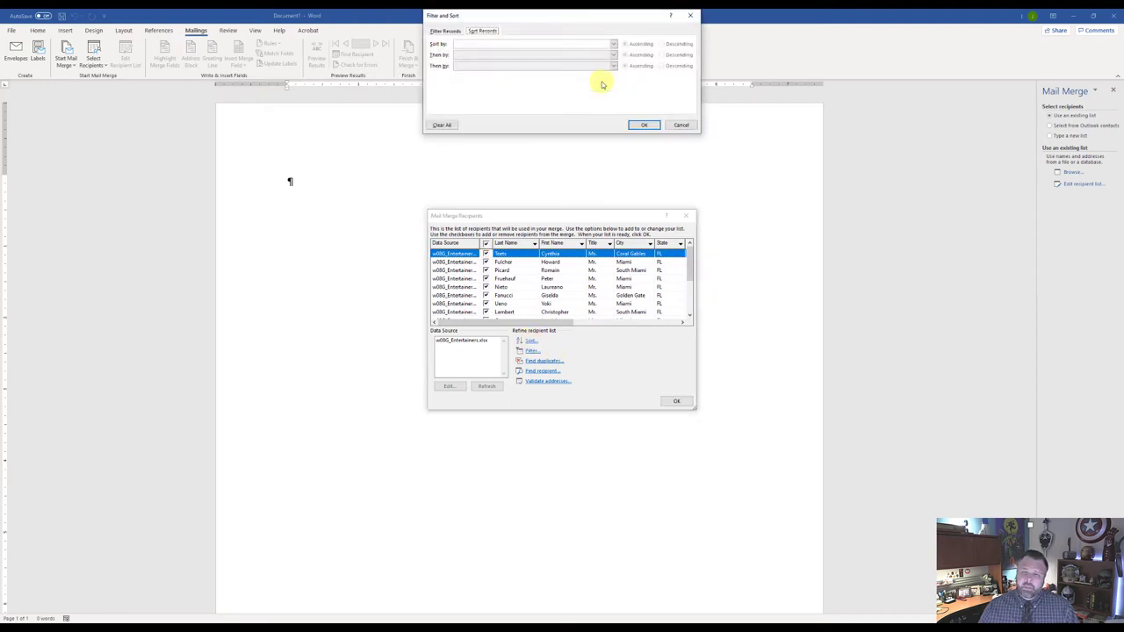
{"action": "left_click", "coordinate": [612, 43]}
{"action": "scroll", "coordinate": [613, 72], "scroll_direction": "down", "scroll_amount": 3}
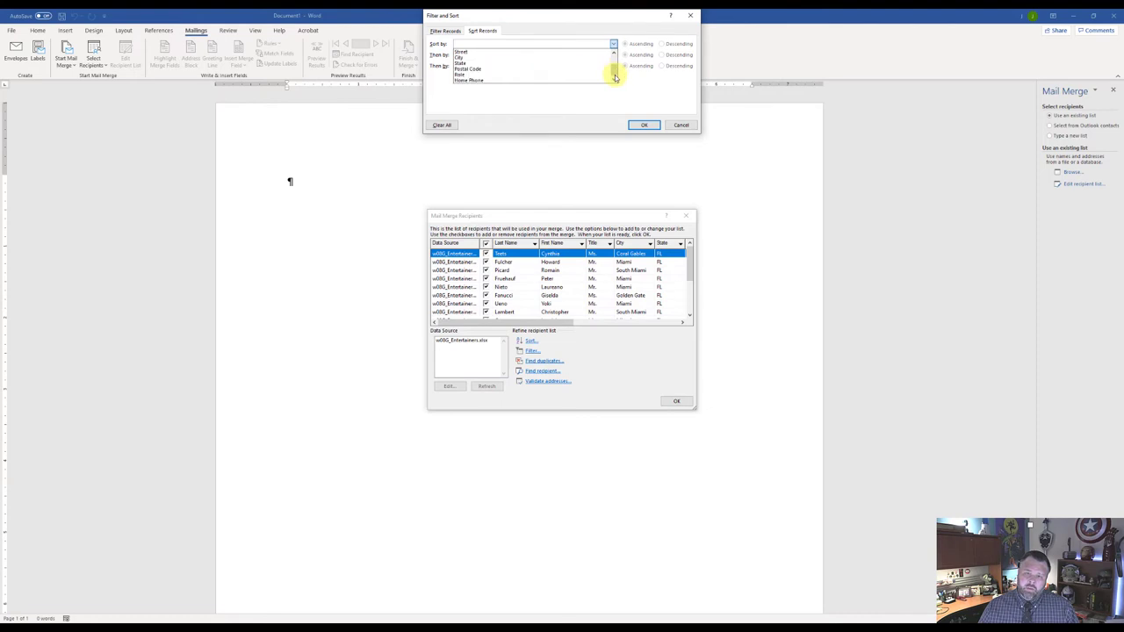
{"action": "left_click", "coordinate": [534, 75]}
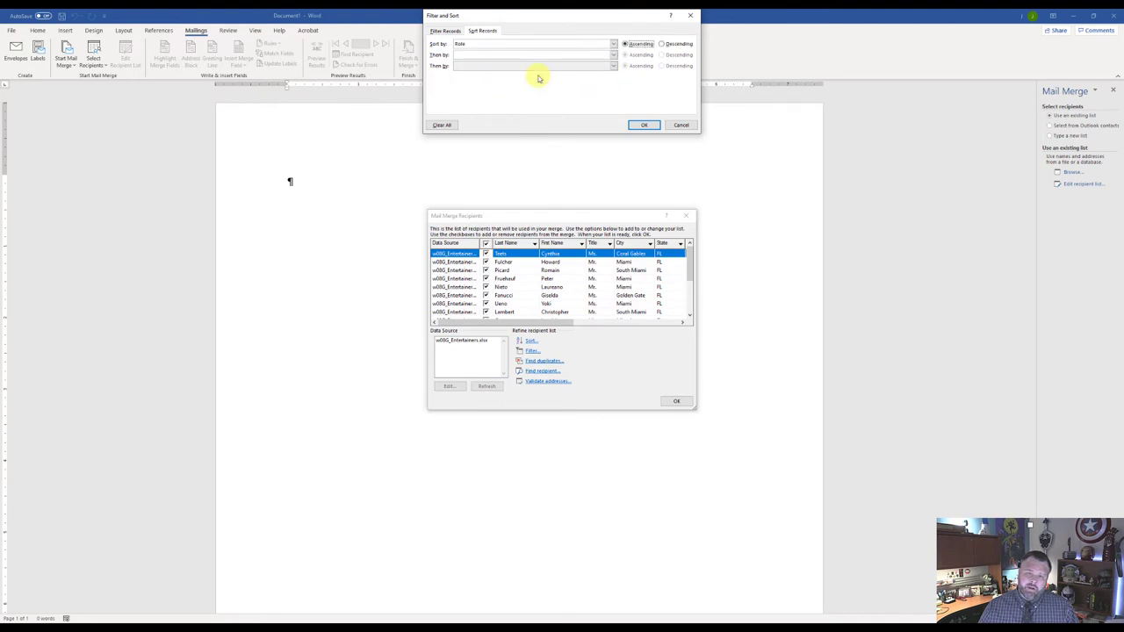
{"action": "left_click", "coordinate": [624, 45]}
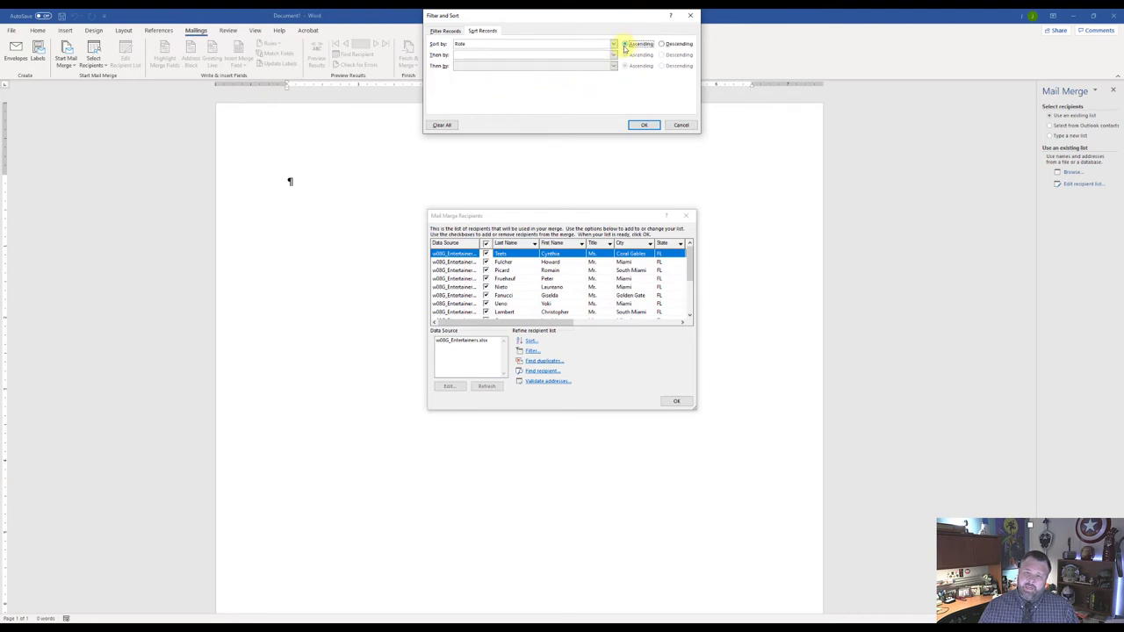
{"action": "left_click", "coordinate": [647, 126]}
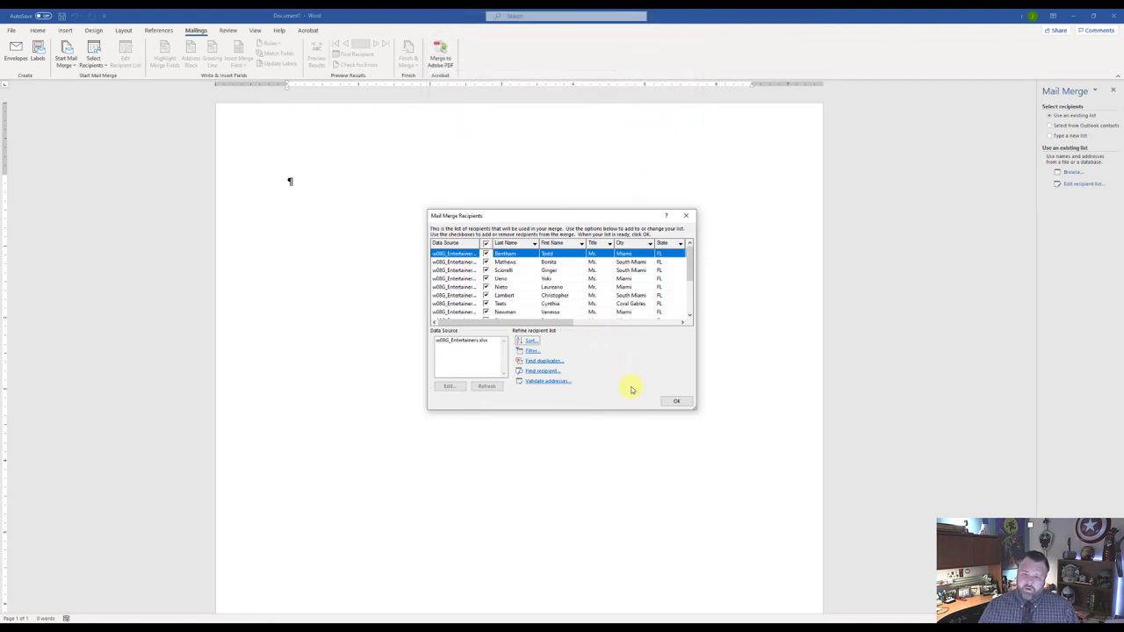
{"action": "left_click", "coordinate": [674, 402]}
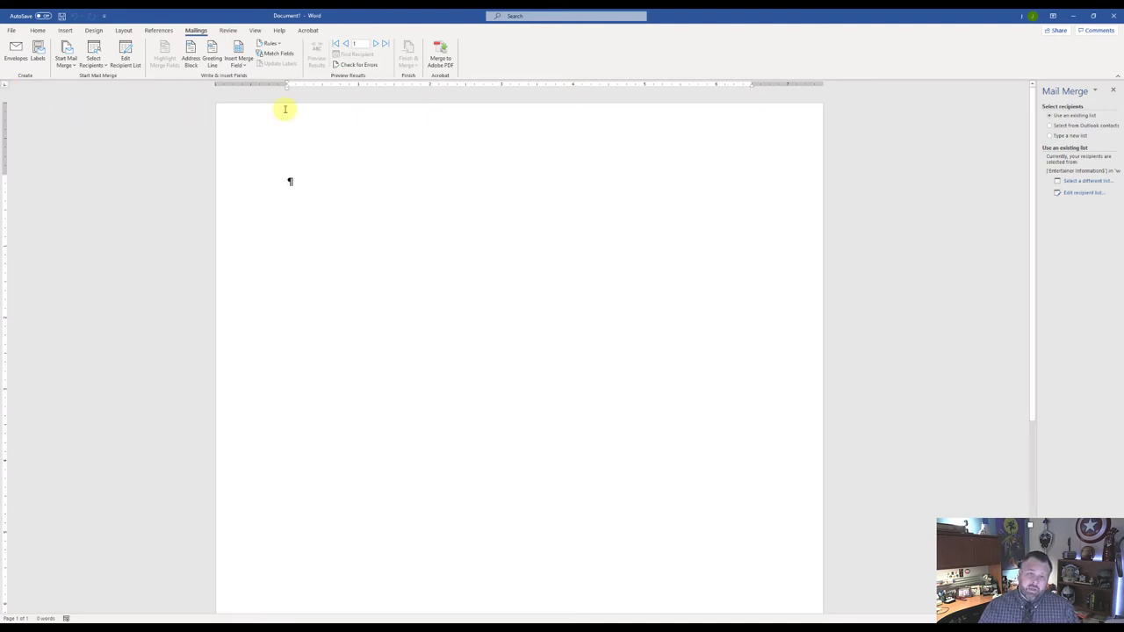
Set left tab stops at 3 and 5 inches, and insert the First_Name and Last_Name merge fields separated by a space
{"action": "left_click", "coordinate": [502, 88]}
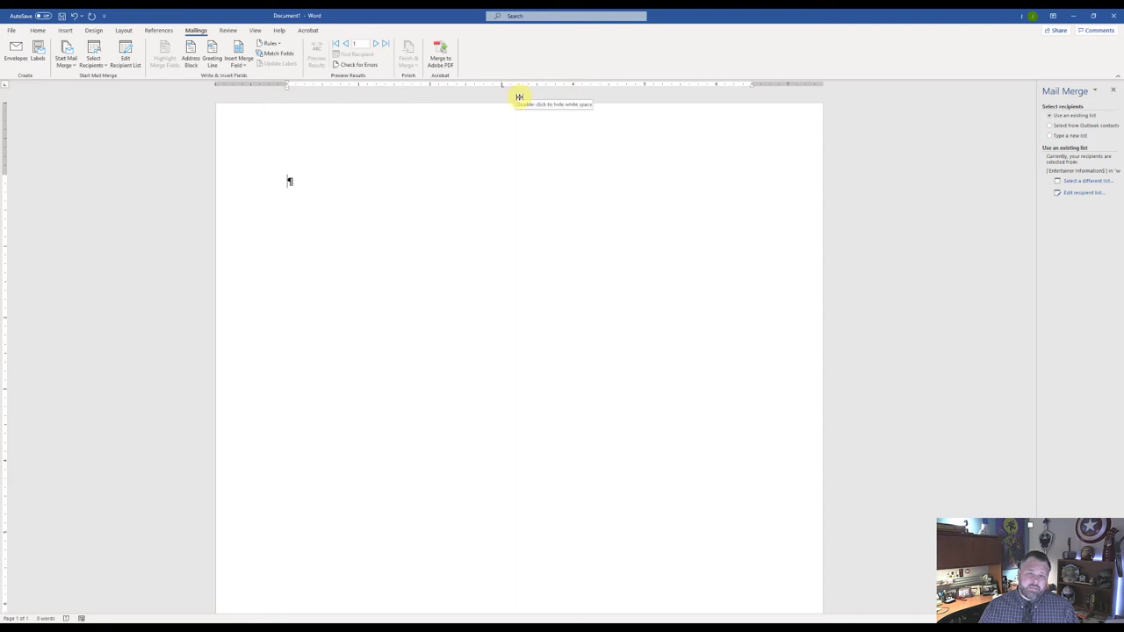
{"action": "left_click", "coordinate": [645, 85]}
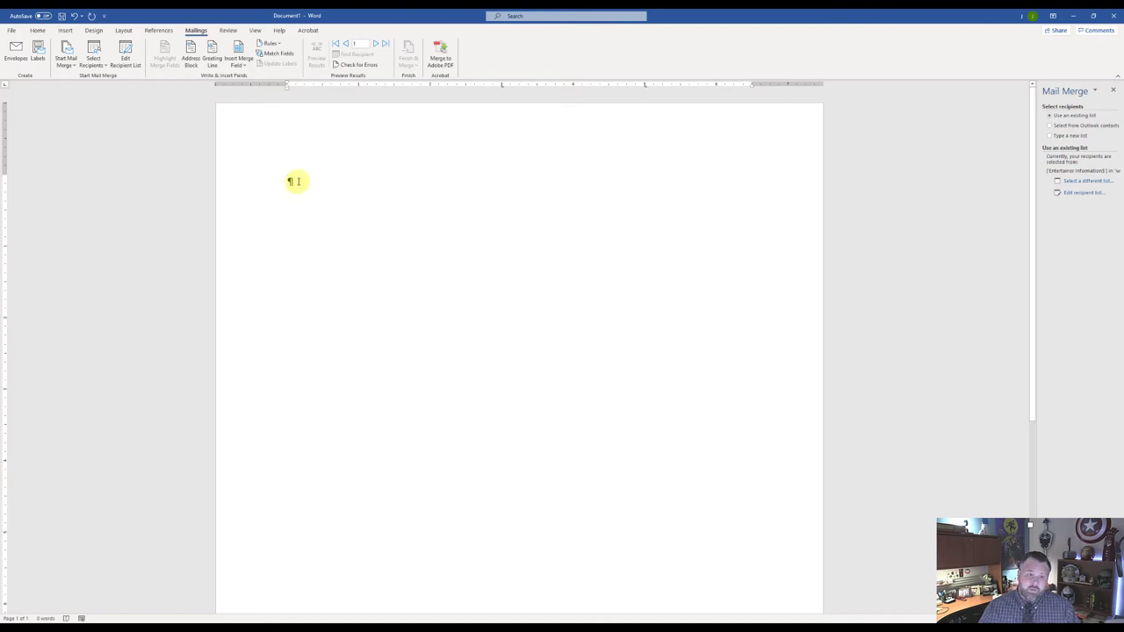
{"action": "left_click", "coordinate": [242, 65]}
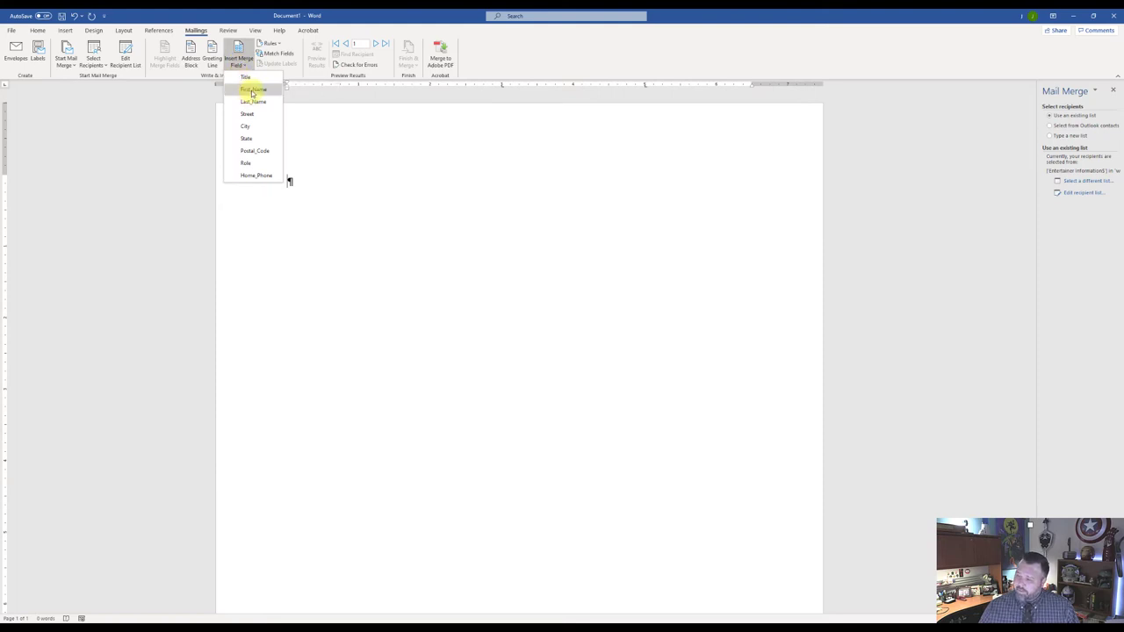
{"action": "left_click", "coordinate": [252, 91]}
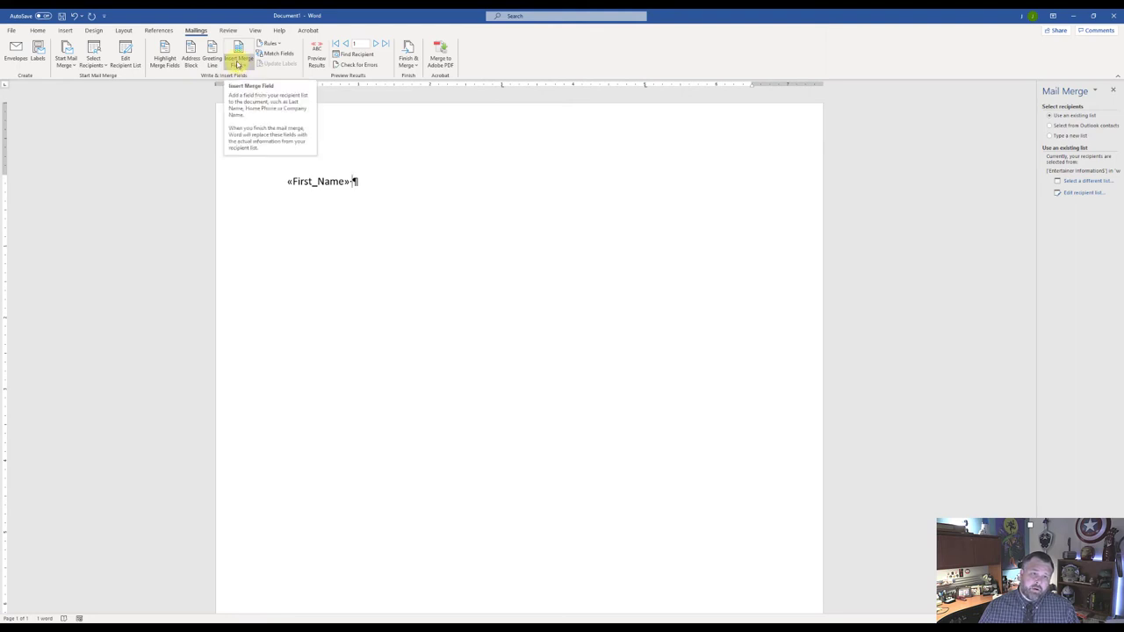
{"action": "left_click", "coordinate": [237, 65]}
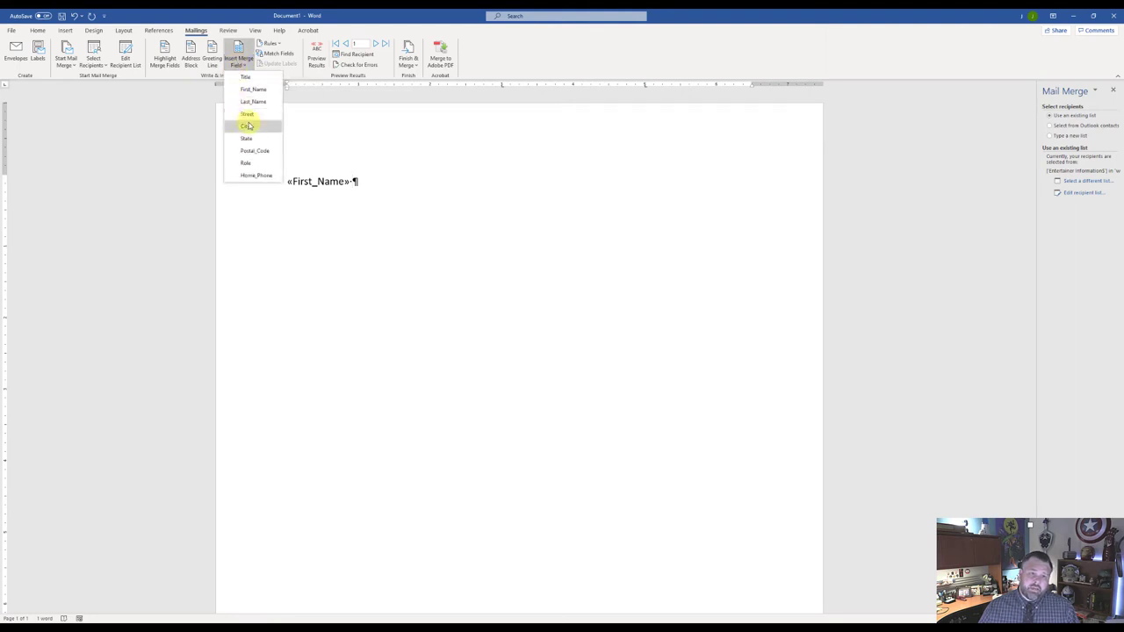
{"action": "left_click", "coordinate": [247, 102]}
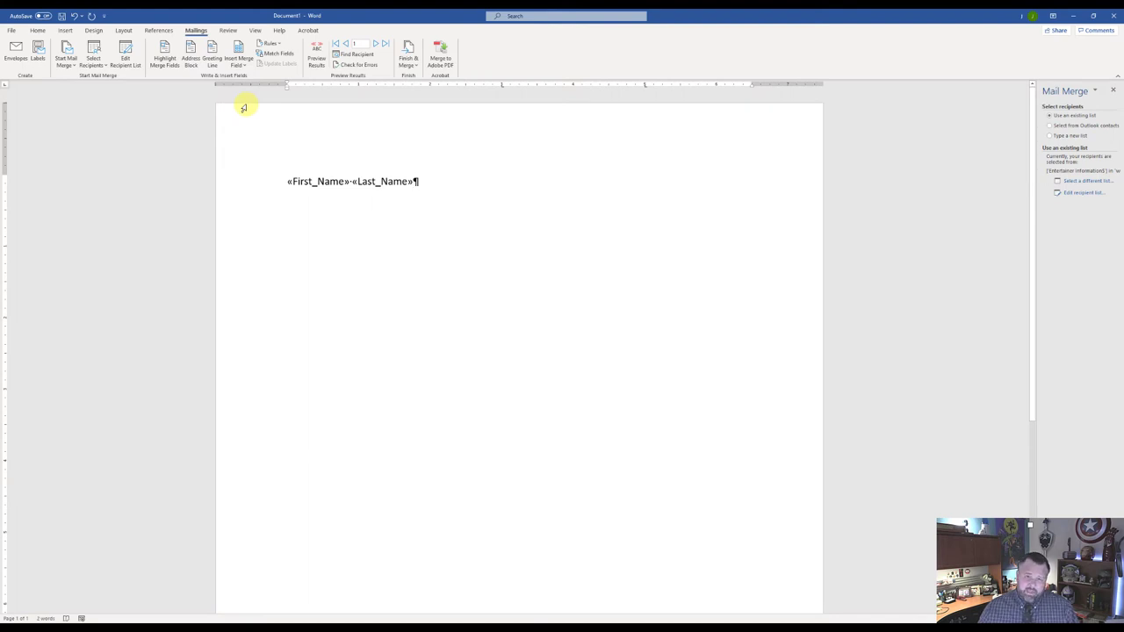
Add the Home_Phone field at the 3-inch tab stop and the Role field at the 5-inch one, ending with a new paragraph
{"action": "key", "text": "Tab"}
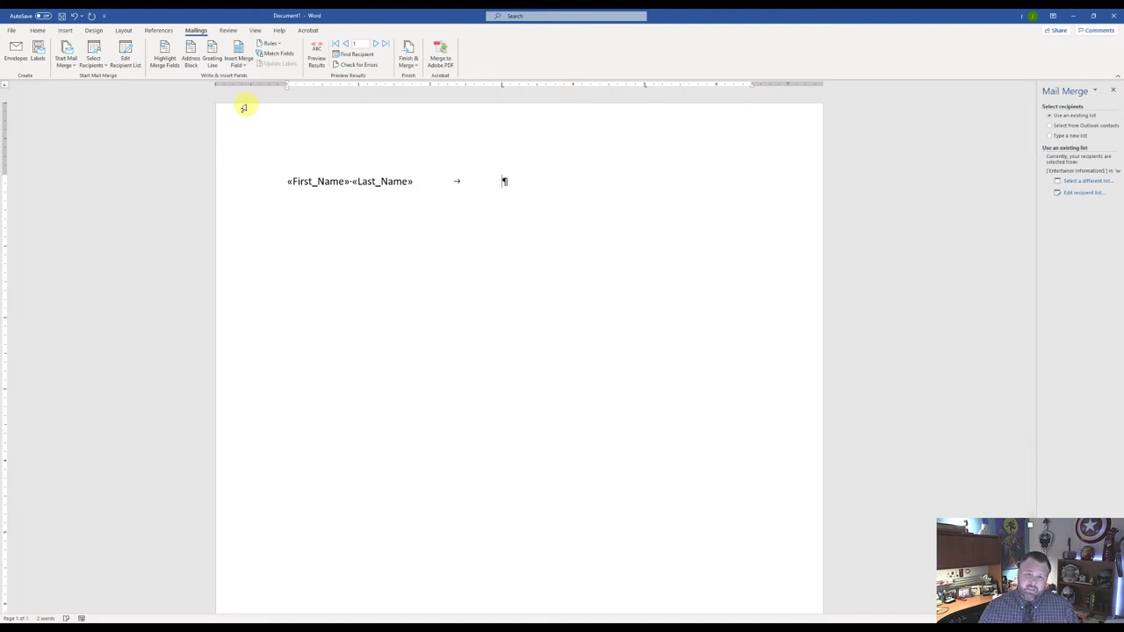
{"action": "left_click", "coordinate": [504, 183]}
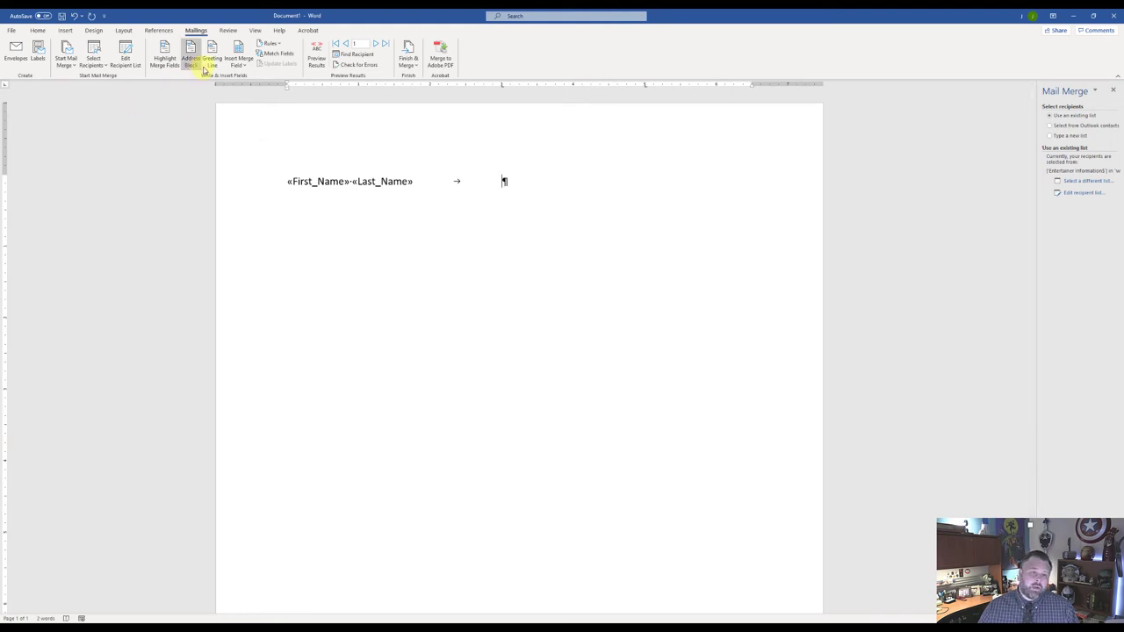
{"action": "left_click", "coordinate": [239, 64]}
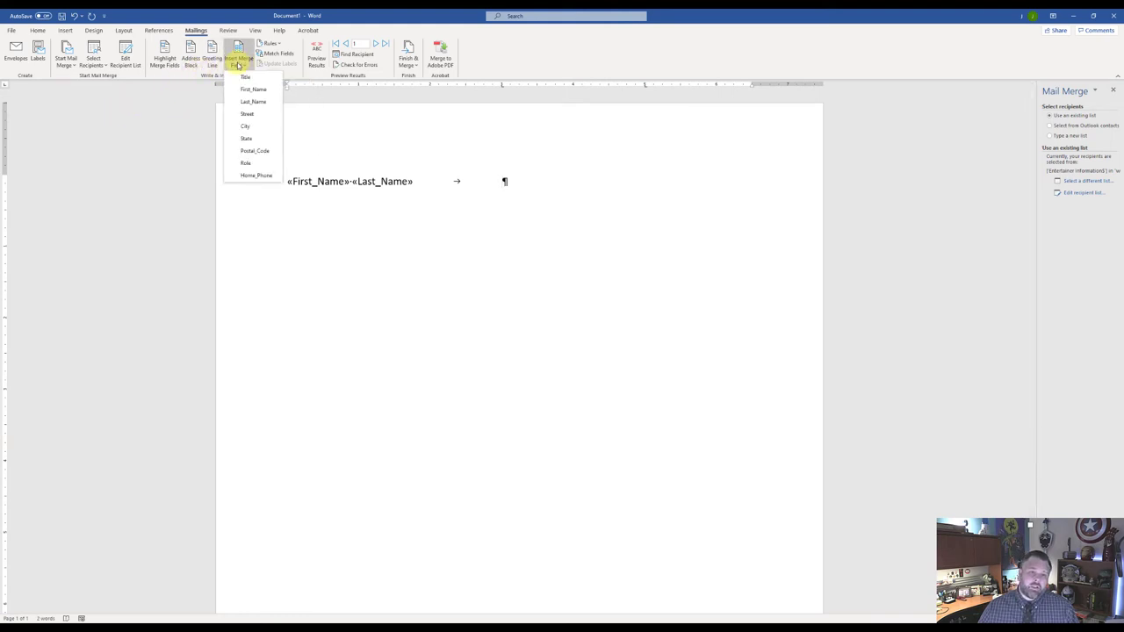
{"action": "left_click", "coordinate": [260, 179]}
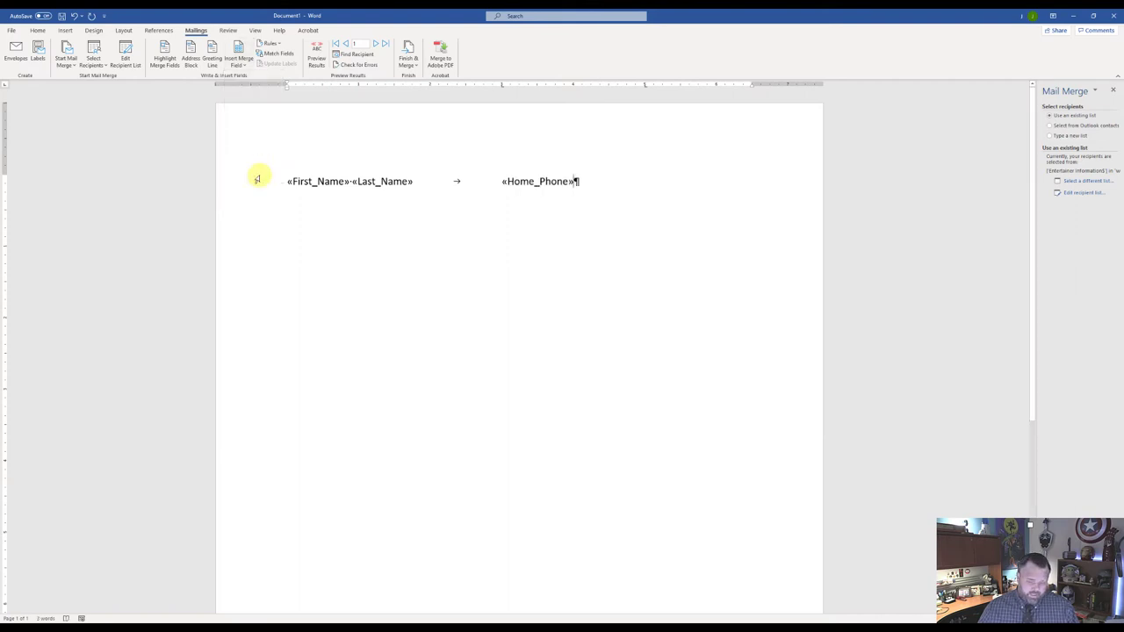
{"action": "key", "text": "Tab"}
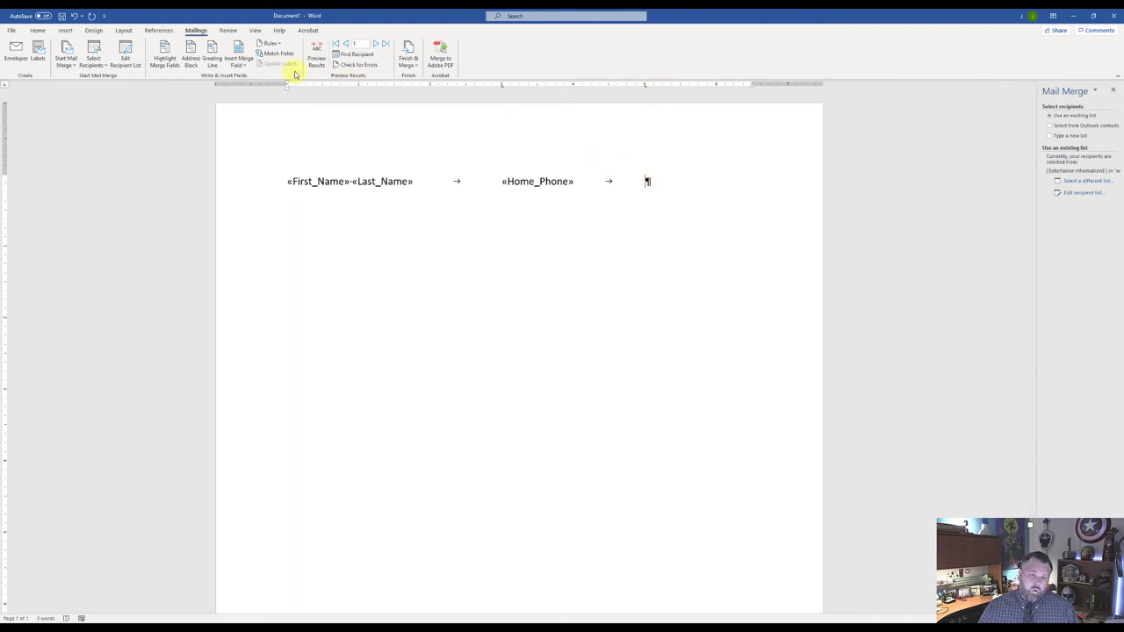
{"action": "left_click", "coordinate": [239, 65]}
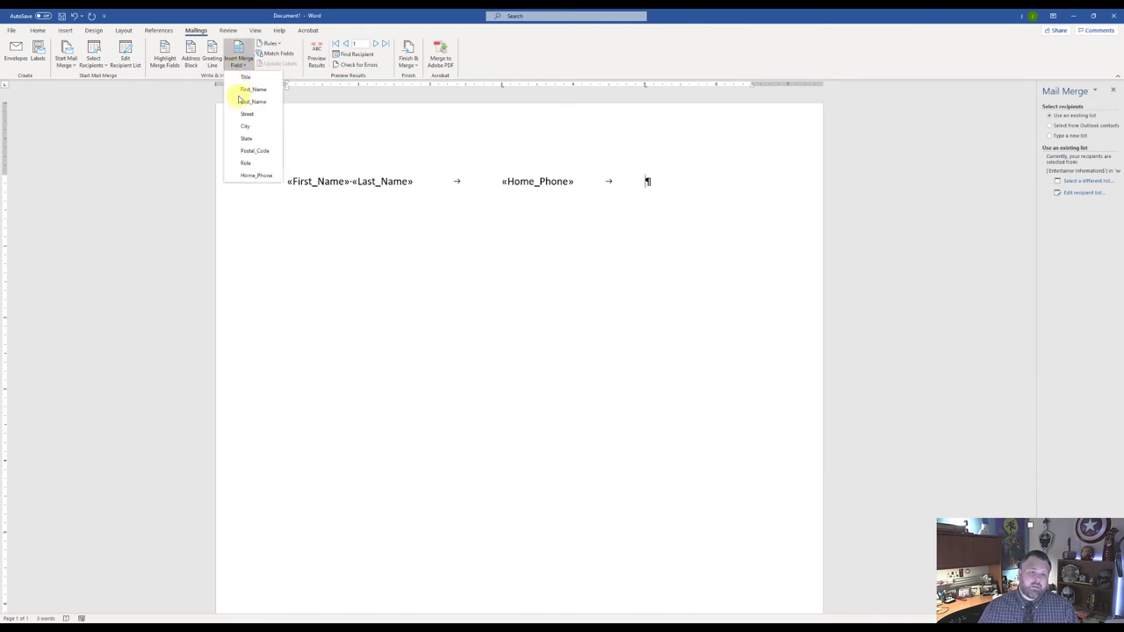
{"action": "left_click", "coordinate": [251, 165]}
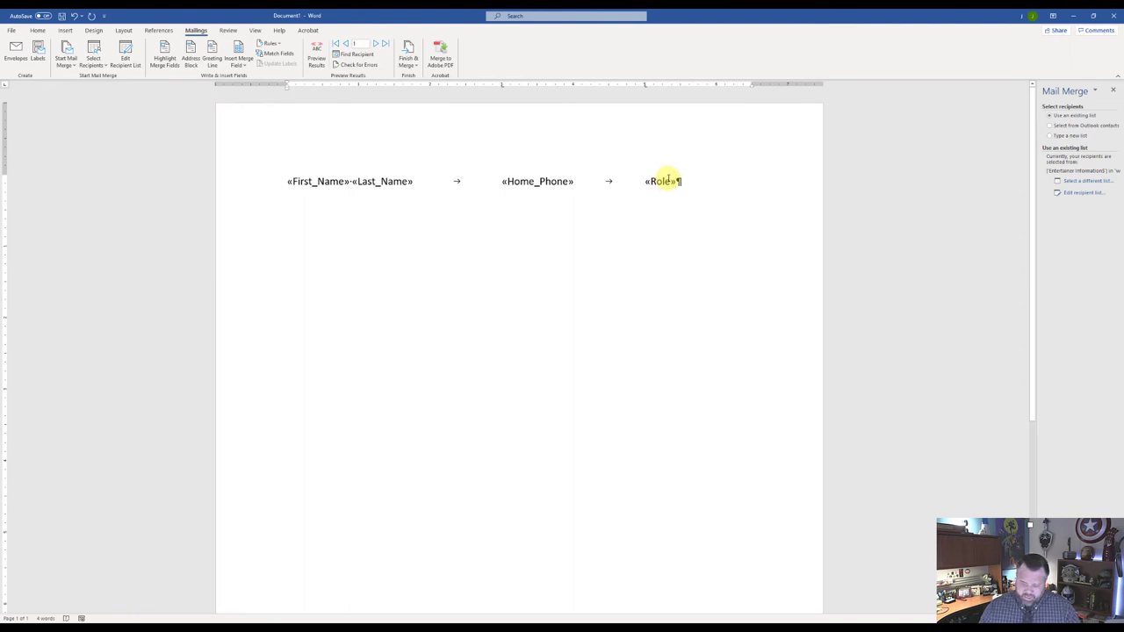
{"action": "key", "text": "Return"}
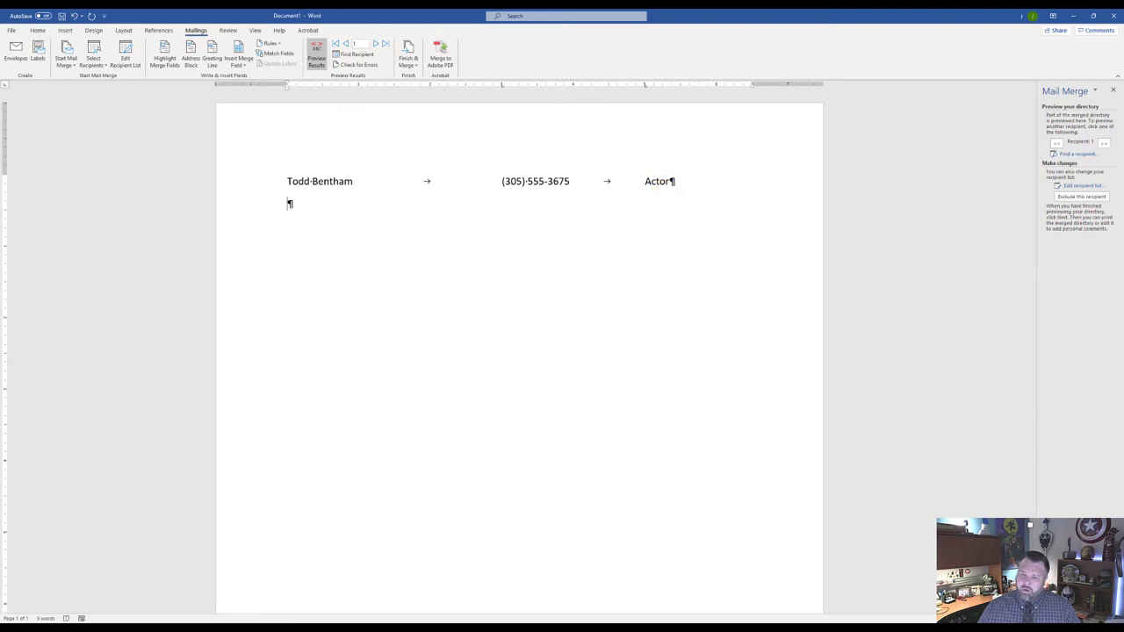
Complete the directory merge by merging all records to a new document
{"action": "left_click", "coordinate": [1075, 590]}
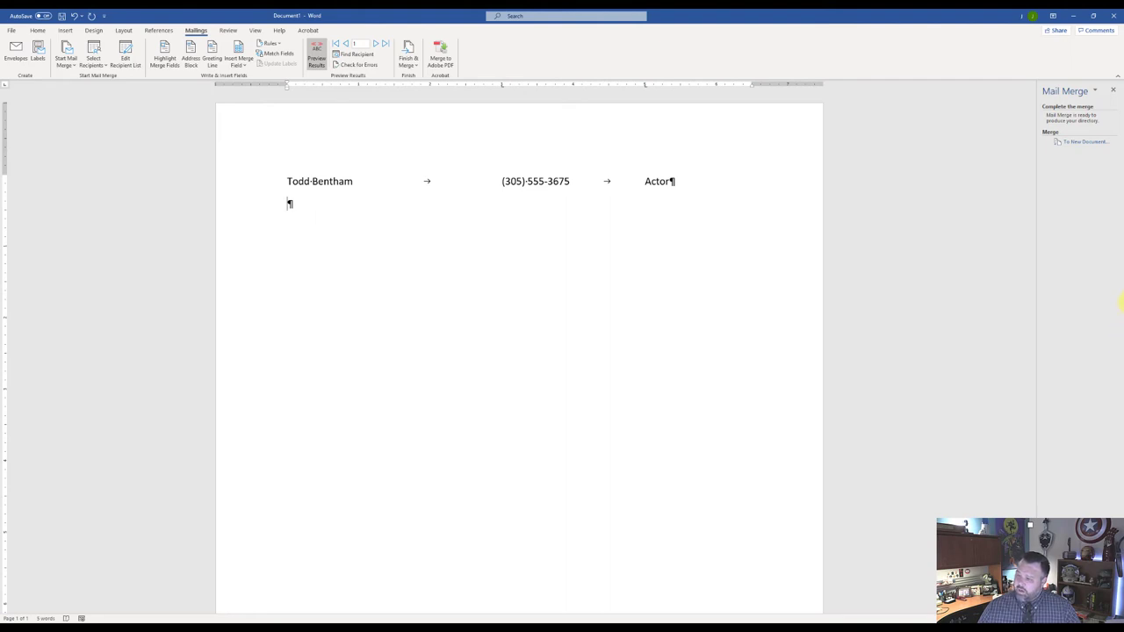
{"action": "left_click", "coordinate": [1087, 145]}
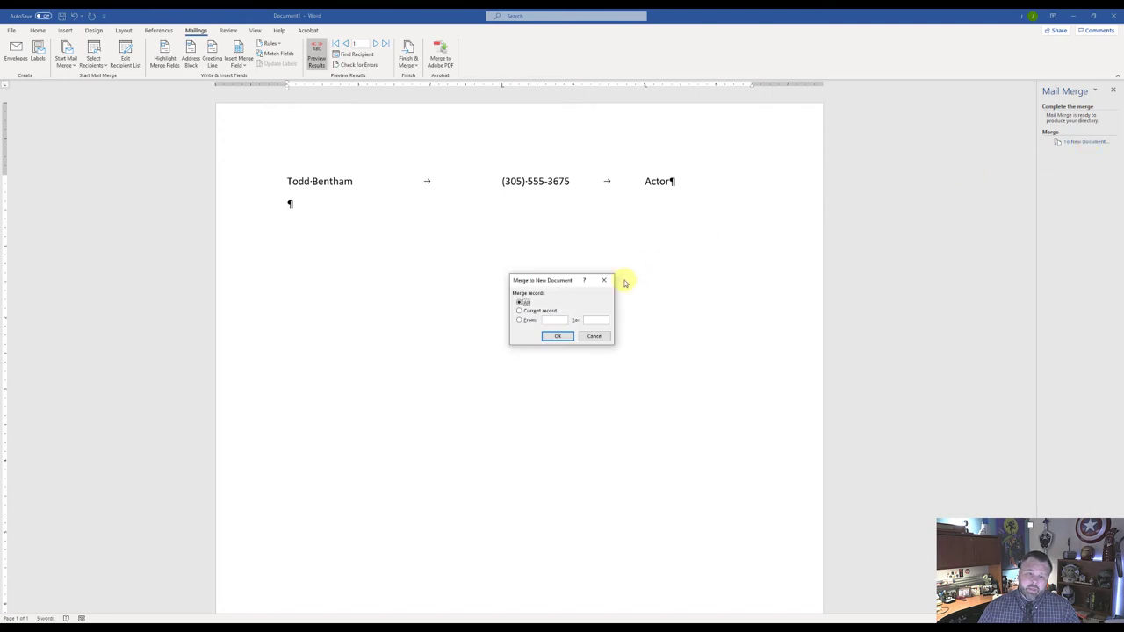
{"action": "left_click", "coordinate": [559, 337]}
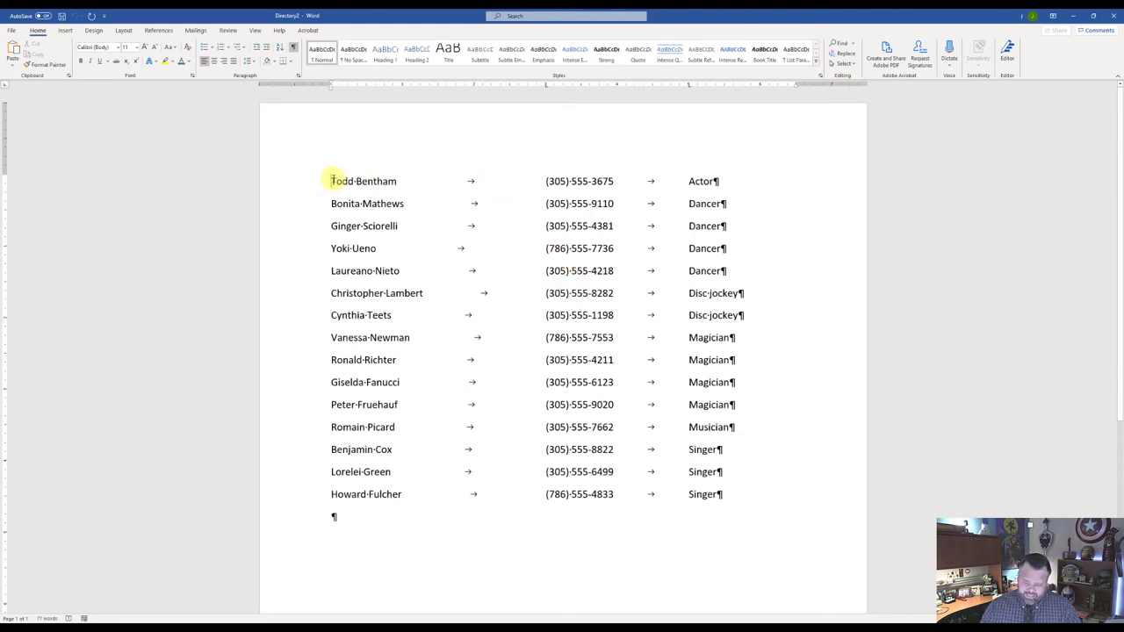
Add two title lines above the merged list, reading "Caribbean Customized" and "Available Entertainers"
{"action": "key", "text": "Return"}
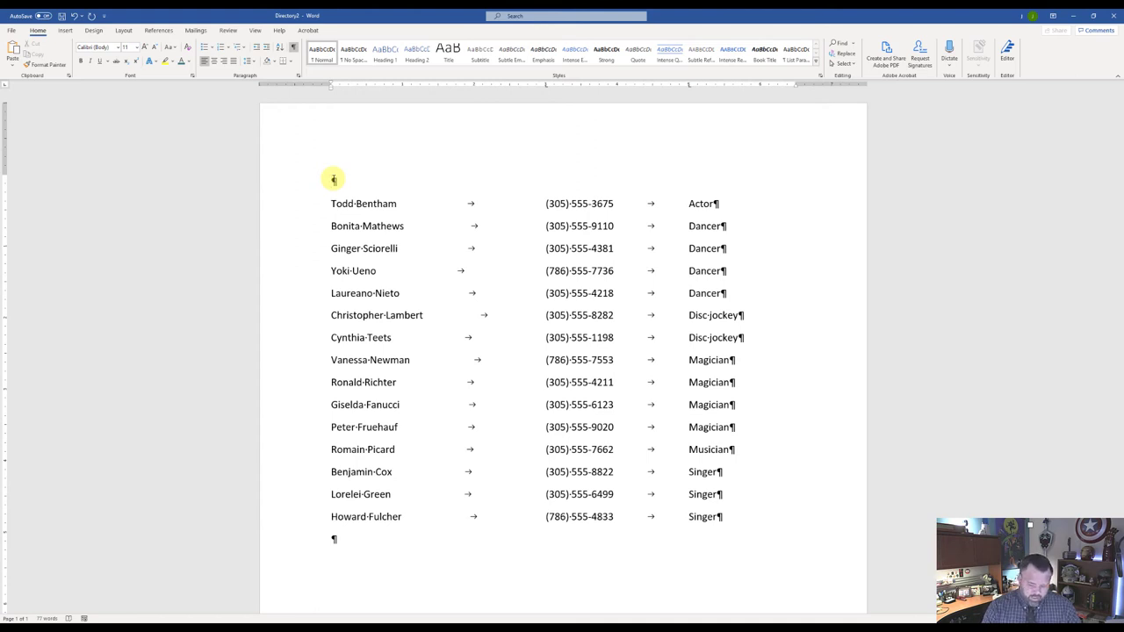
{"action": "type", "text": "Carib"}
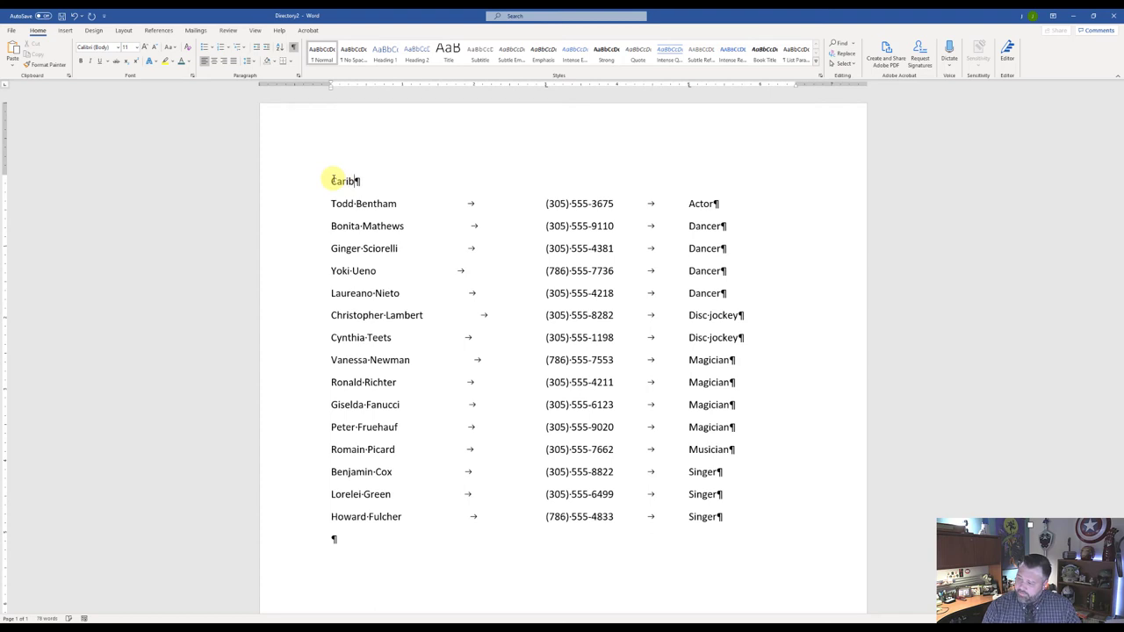
{"action": "type", "text": "bean"}
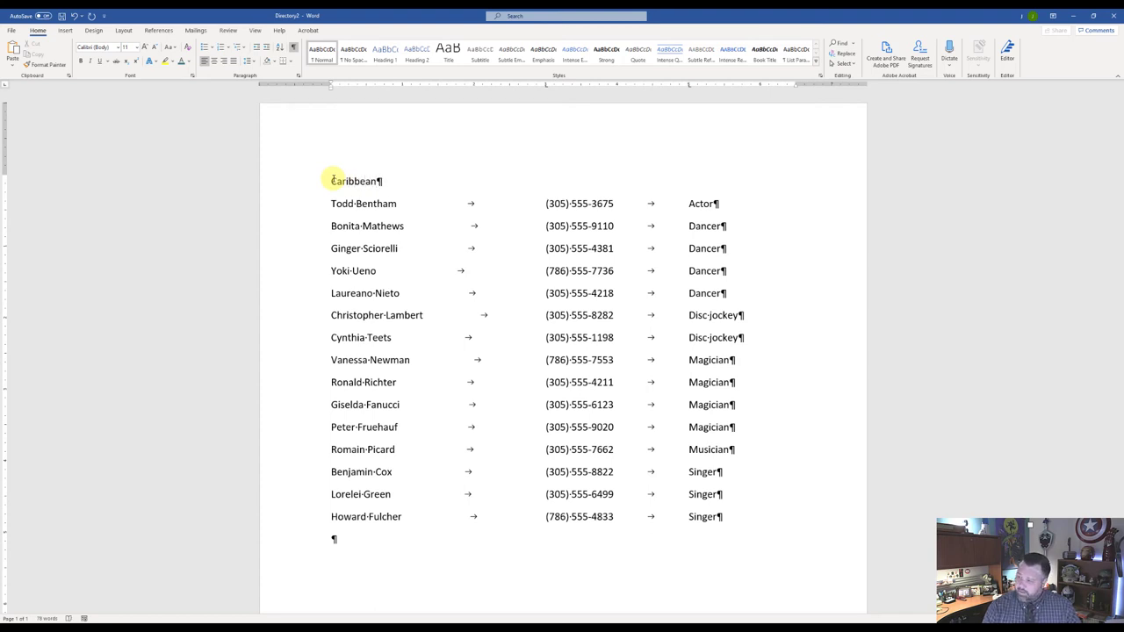
{"action": "type", "text": " Custom"}
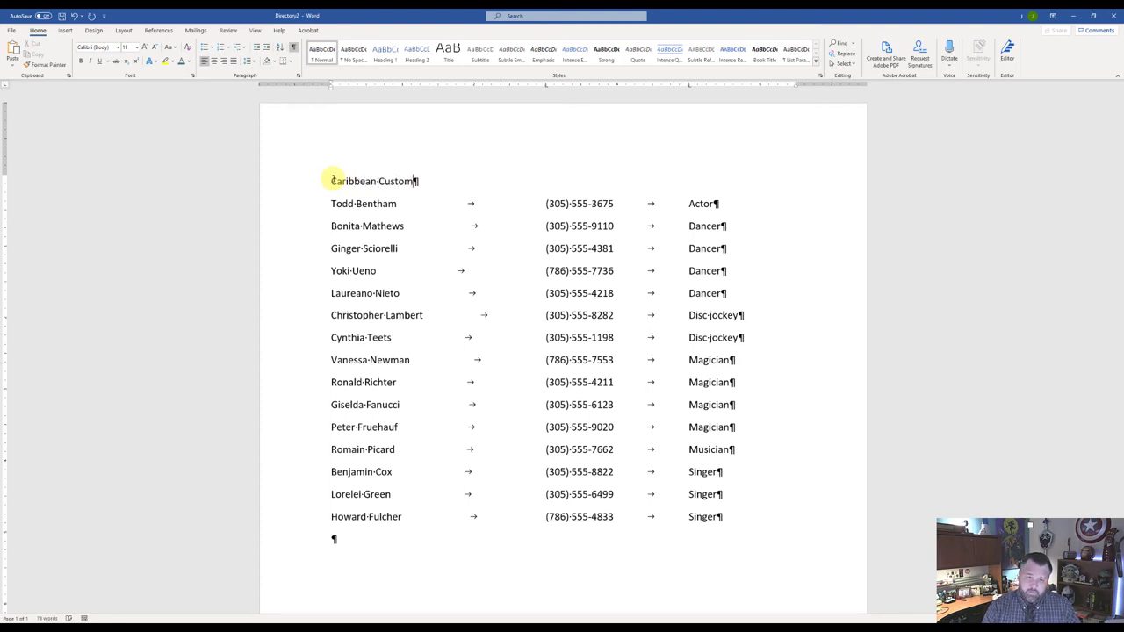
{"action": "type", "text": "ized"}
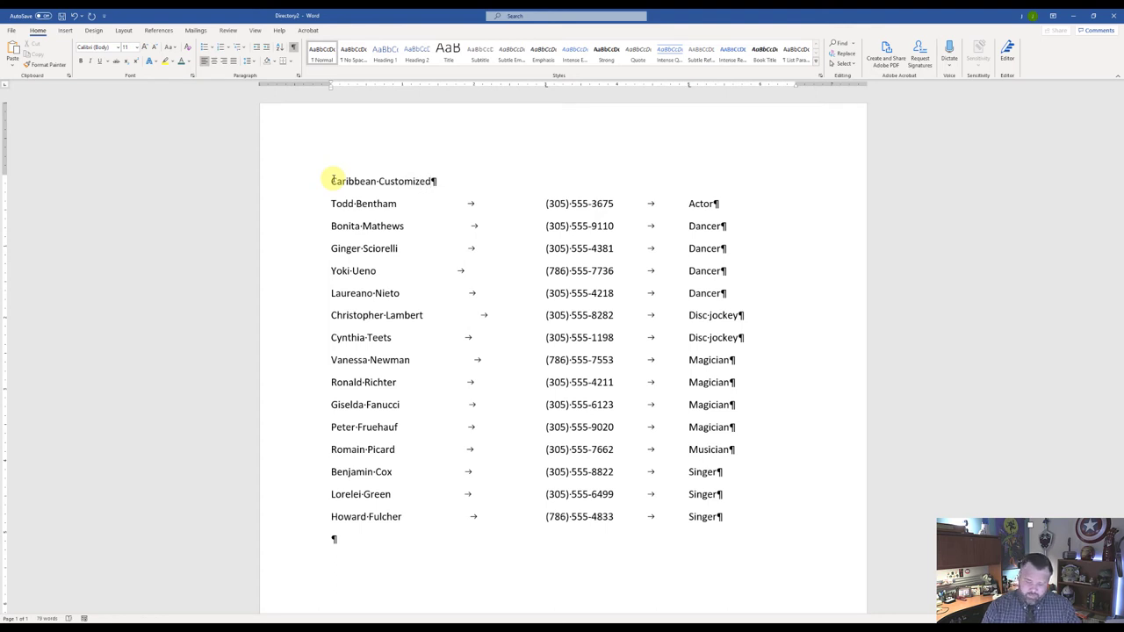
{"action": "key", "text": "Return"}
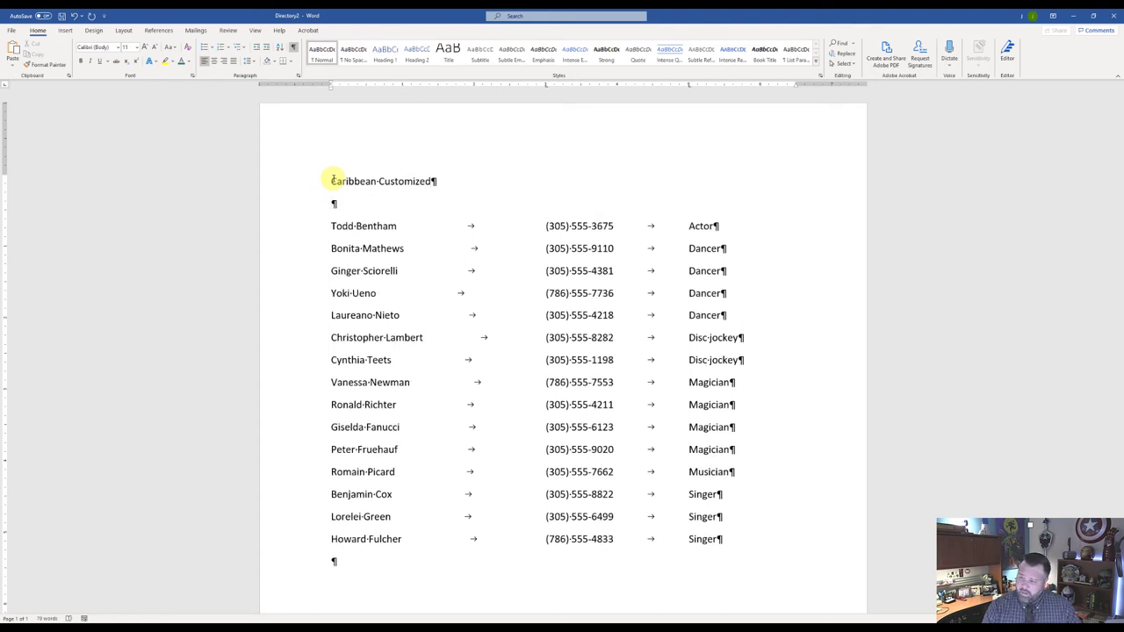
{"action": "type", "text": "Ava"}
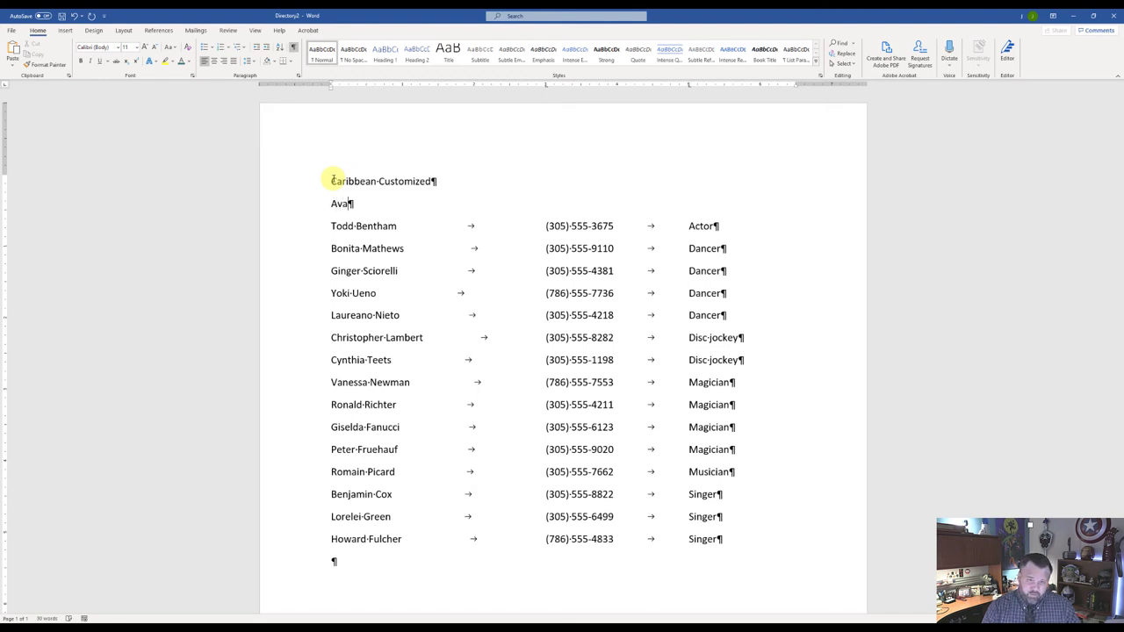
{"action": "type", "text": "ilable "}
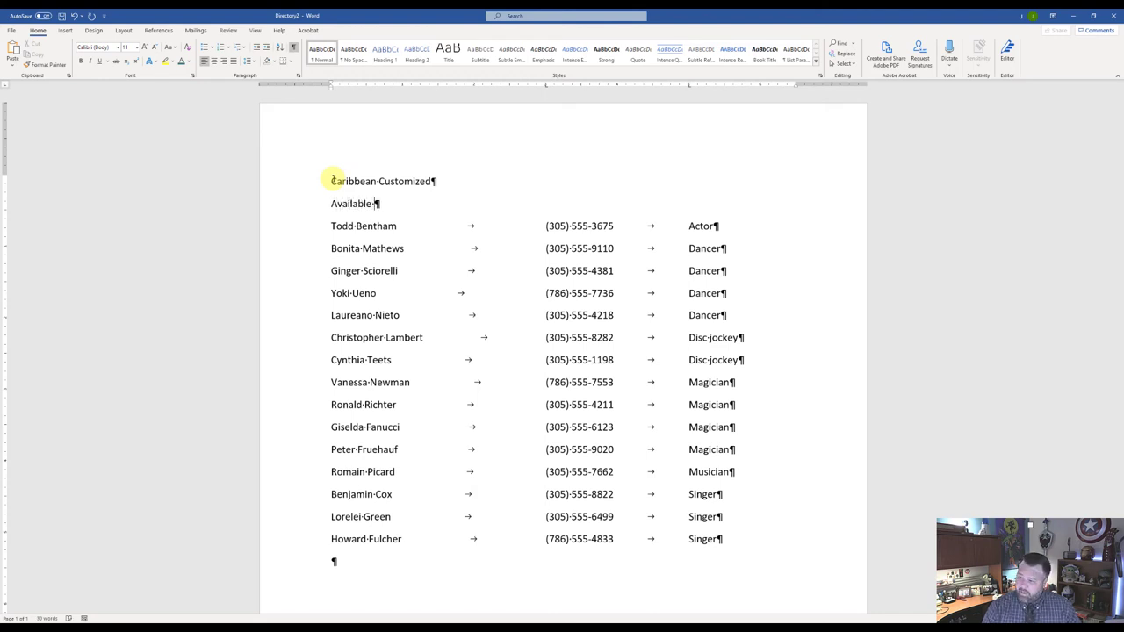
{"action": "type", "text": "Entert"}
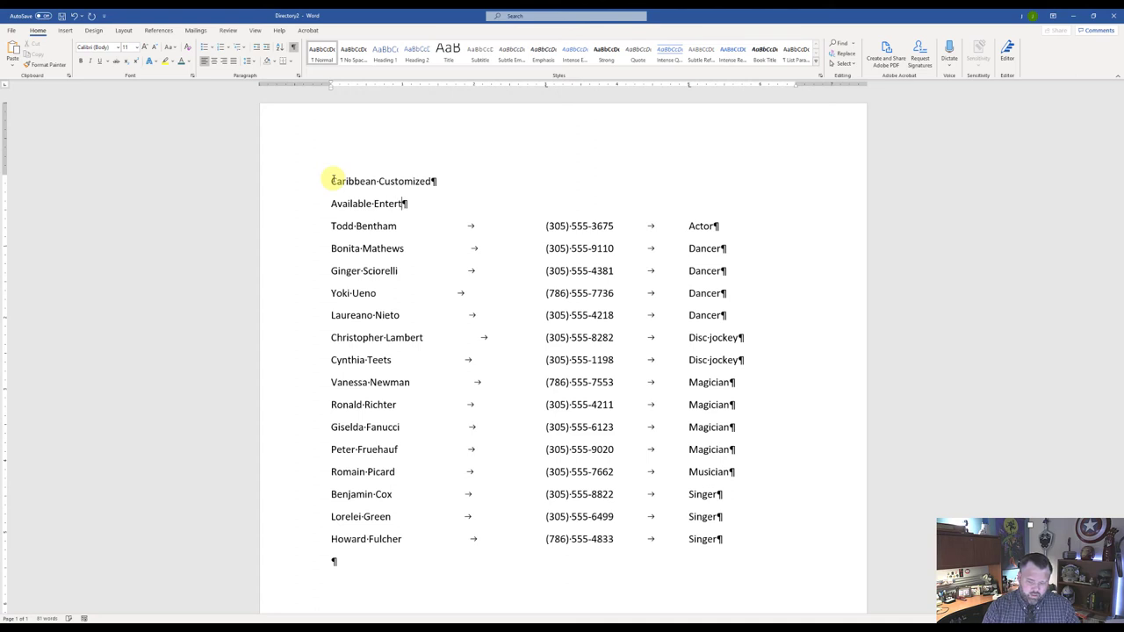
{"action": "type", "text": "ainers"}
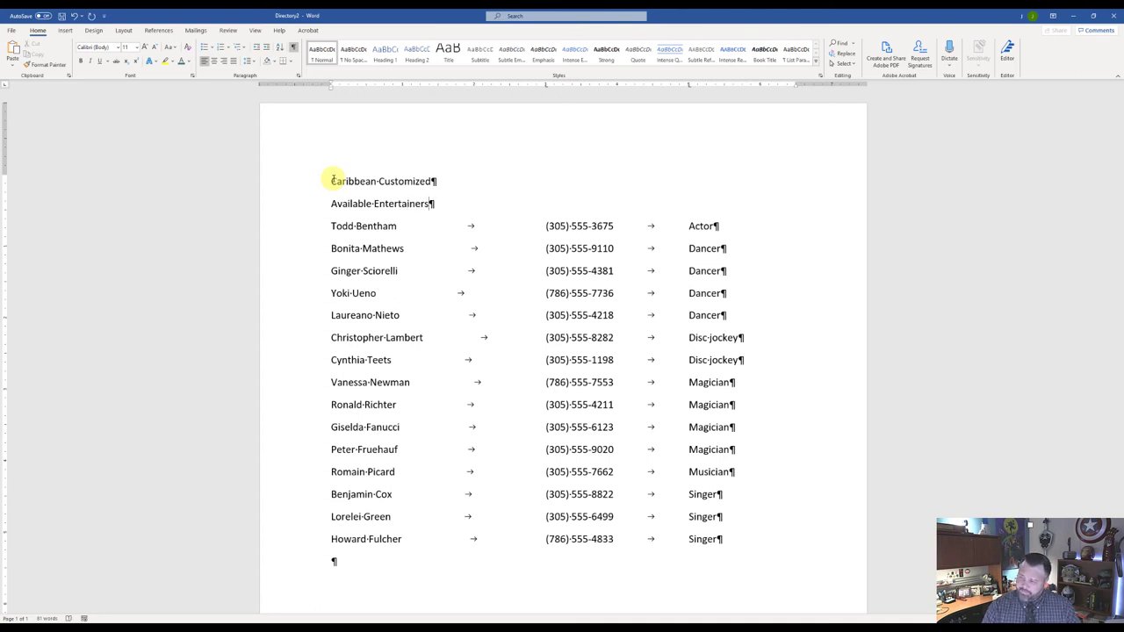
Add a column heading line below the titles with Name, Home Phone and Talent aligned to the tab stops
{"action": "key", "text": "Return"}
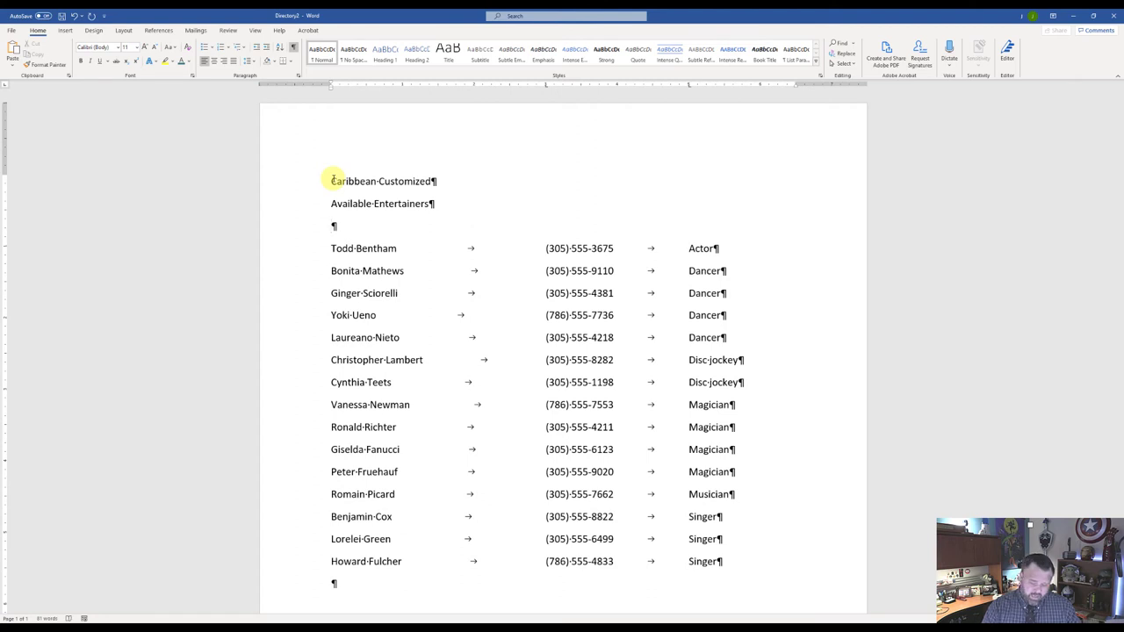
{"action": "type", "text": "Name"}
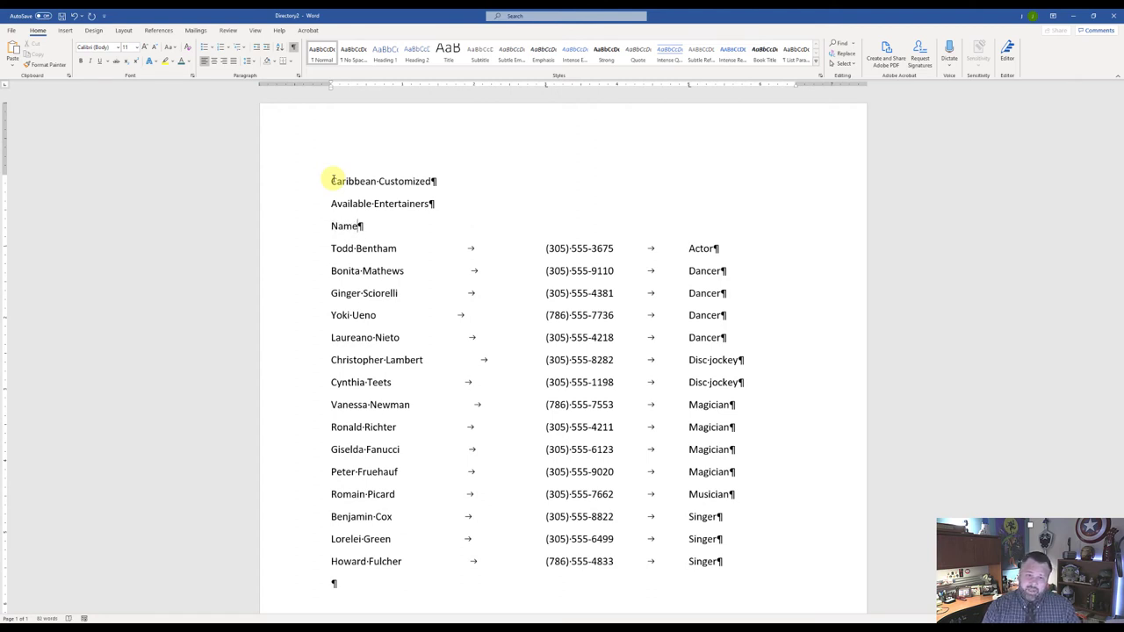
{"action": "key", "text": "Tab"}
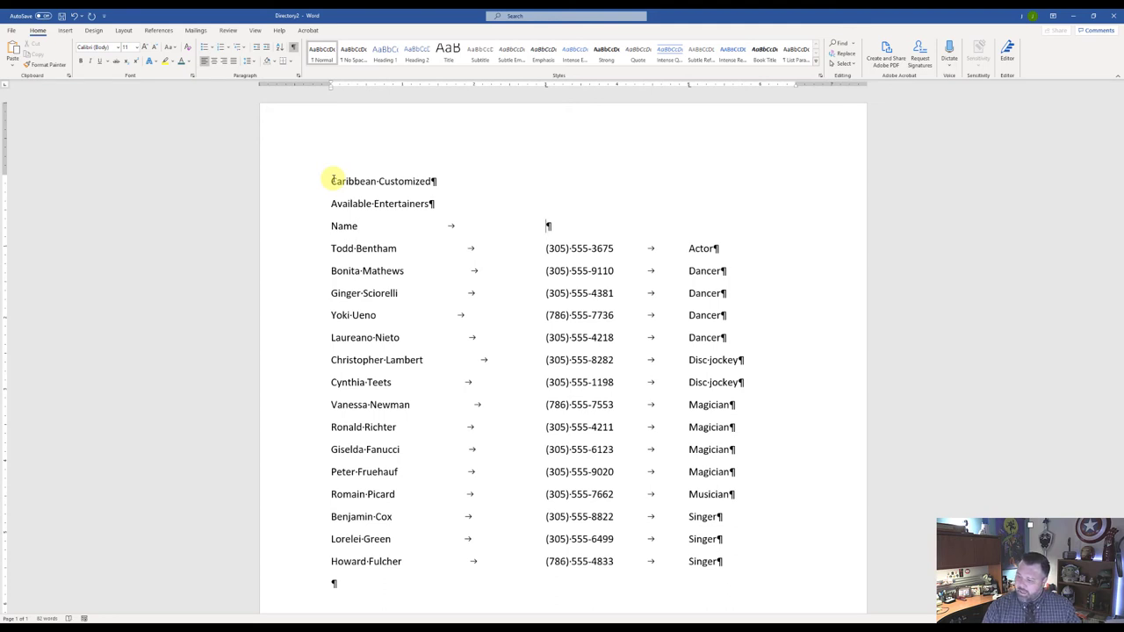
{"action": "type", "text": "Home Phone"}
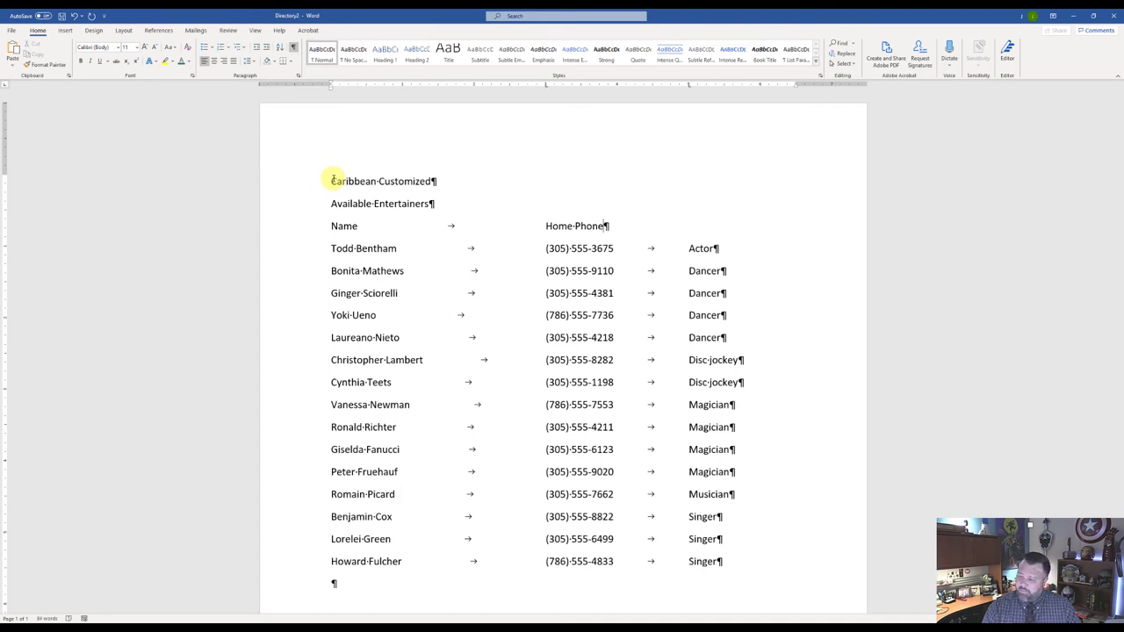
{"action": "key", "text": "Tab"}
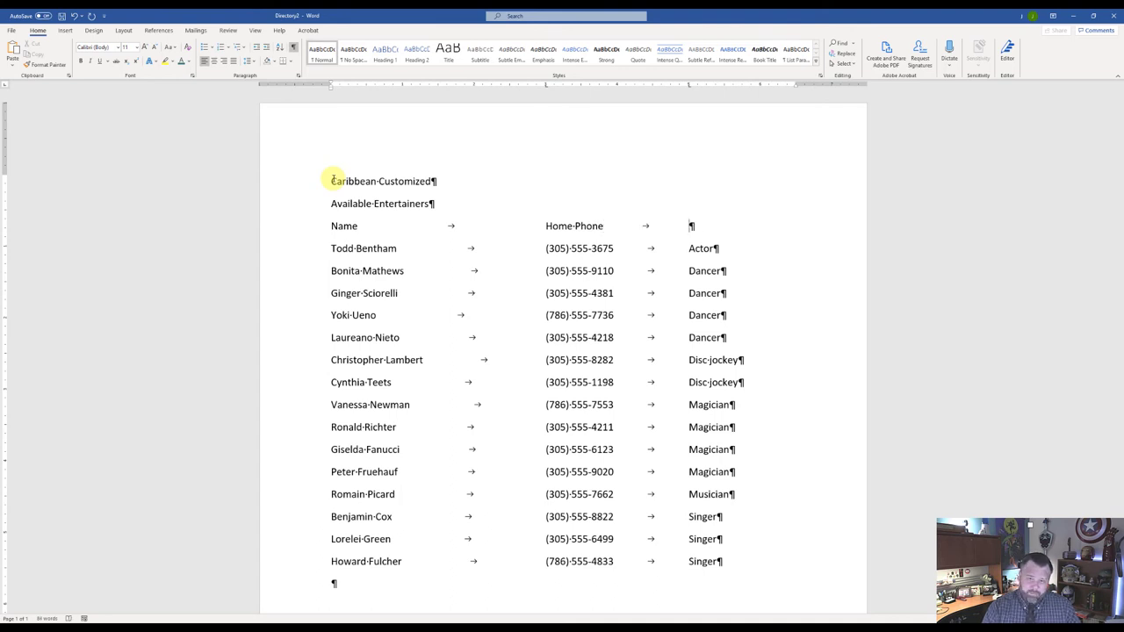
{"action": "type", "text": "Talent"}
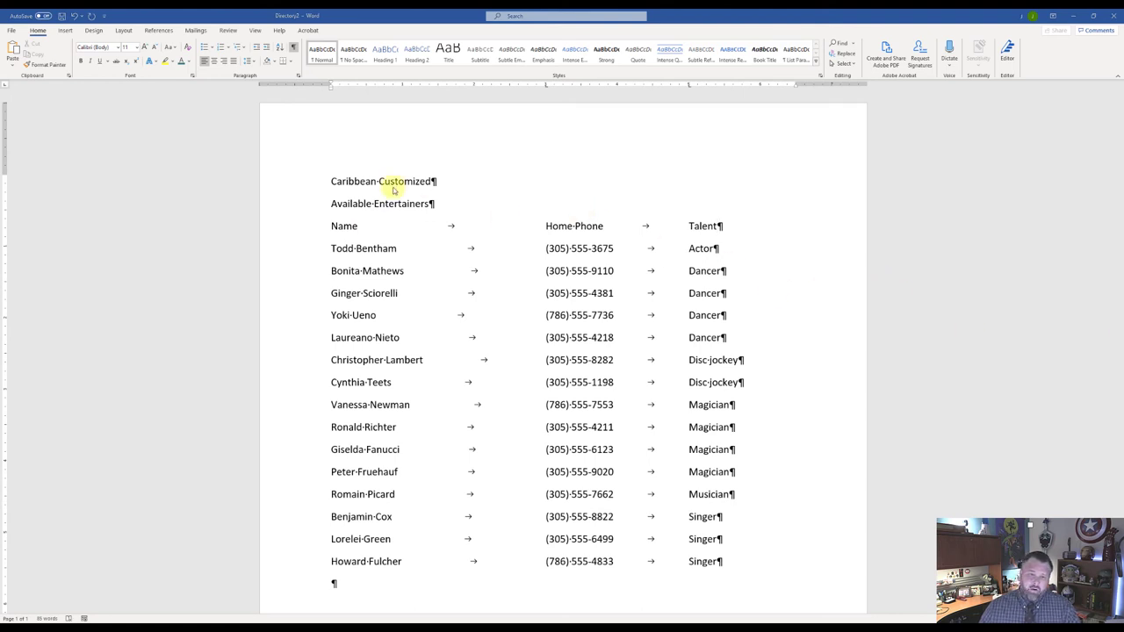
Format both title lines at the start of the directory in 16 pt bold
{"action": "left_click_drag", "start_coordinate": [328, 181], "coordinate": [424, 203]}
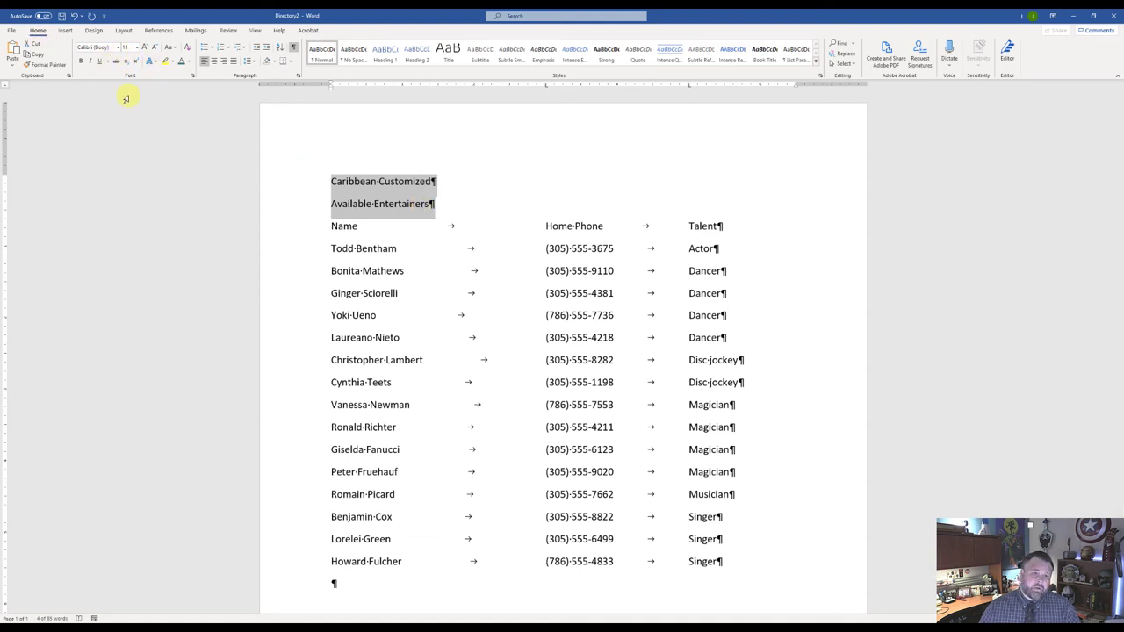
{"action": "left_click", "coordinate": [134, 46]}
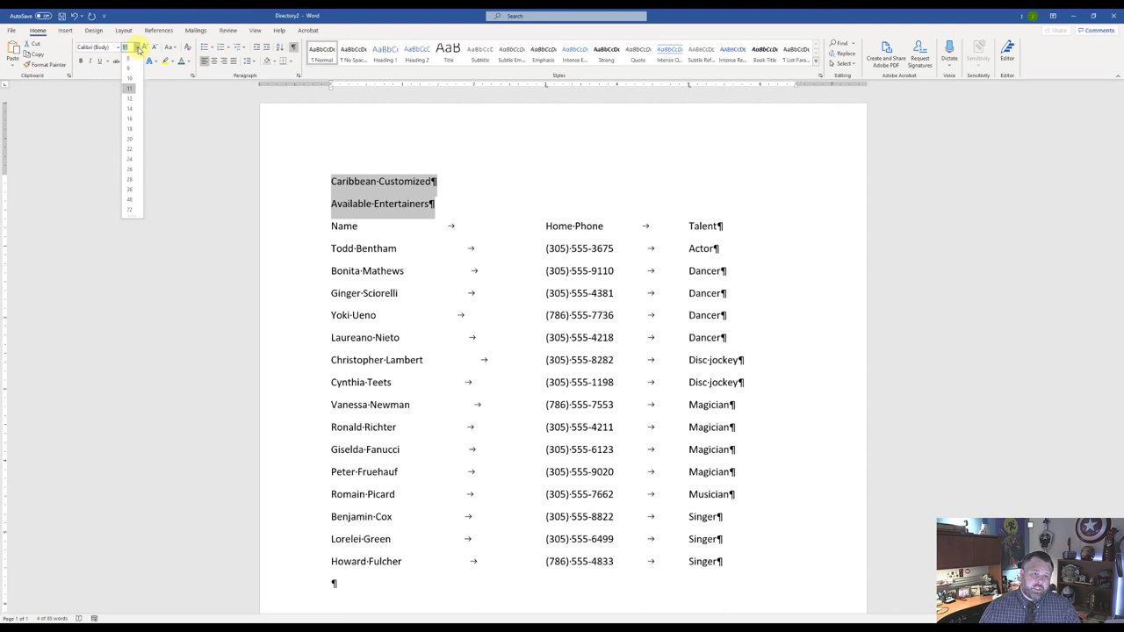
{"action": "left_click", "coordinate": [130, 121]}
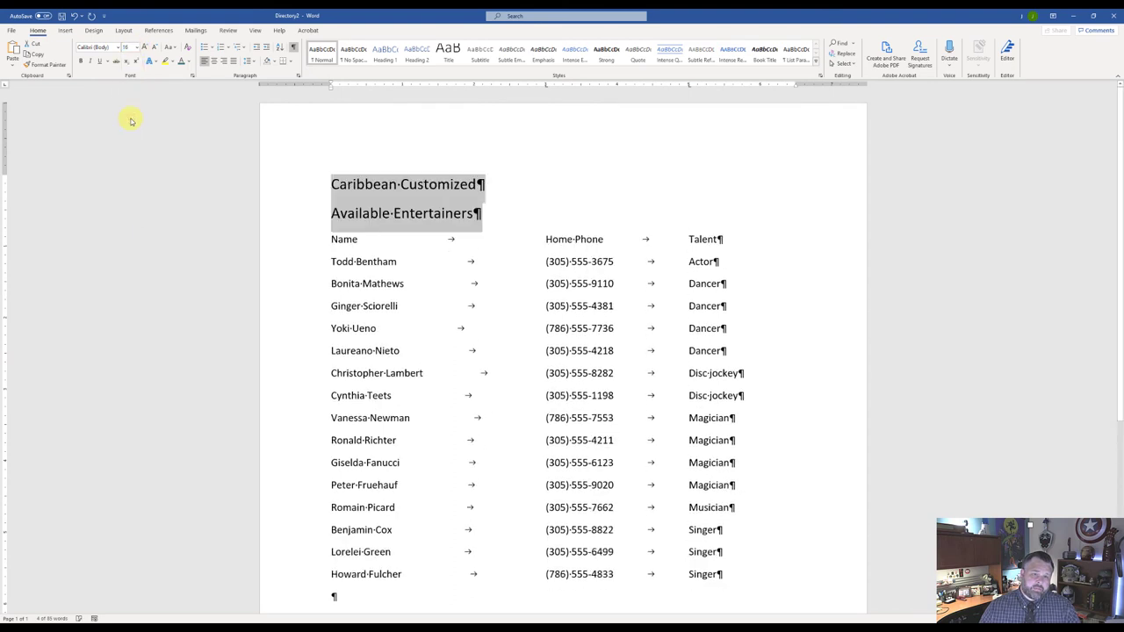
{"action": "left_click", "coordinate": [79, 61]}
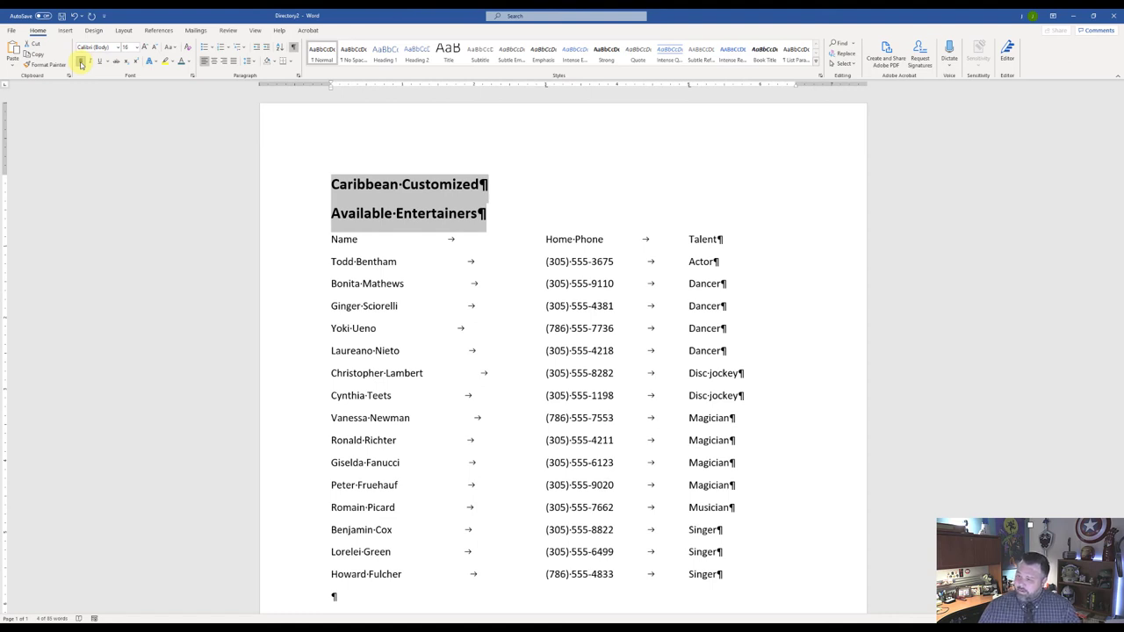
Make the whole Name, Home Phone and Talent heading line bold and underlined
{"action": "left_click", "coordinate": [333, 239]}
{"action": "left_click_drag", "start_coordinate": [332, 238], "coordinate": [758, 249]}
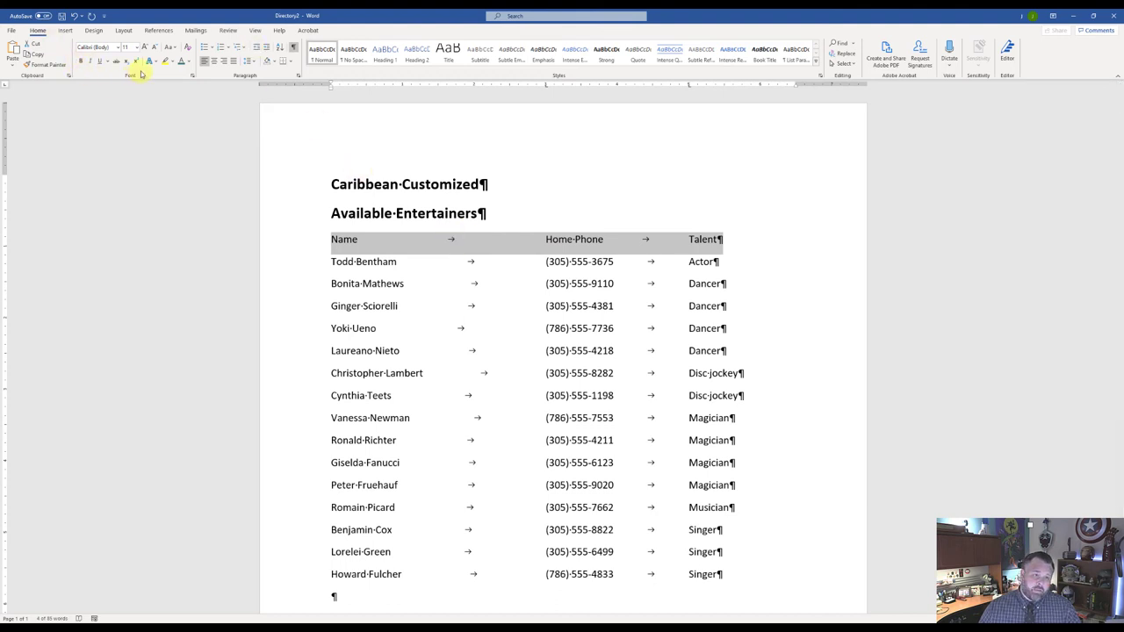
{"action": "left_click", "coordinate": [80, 63]}
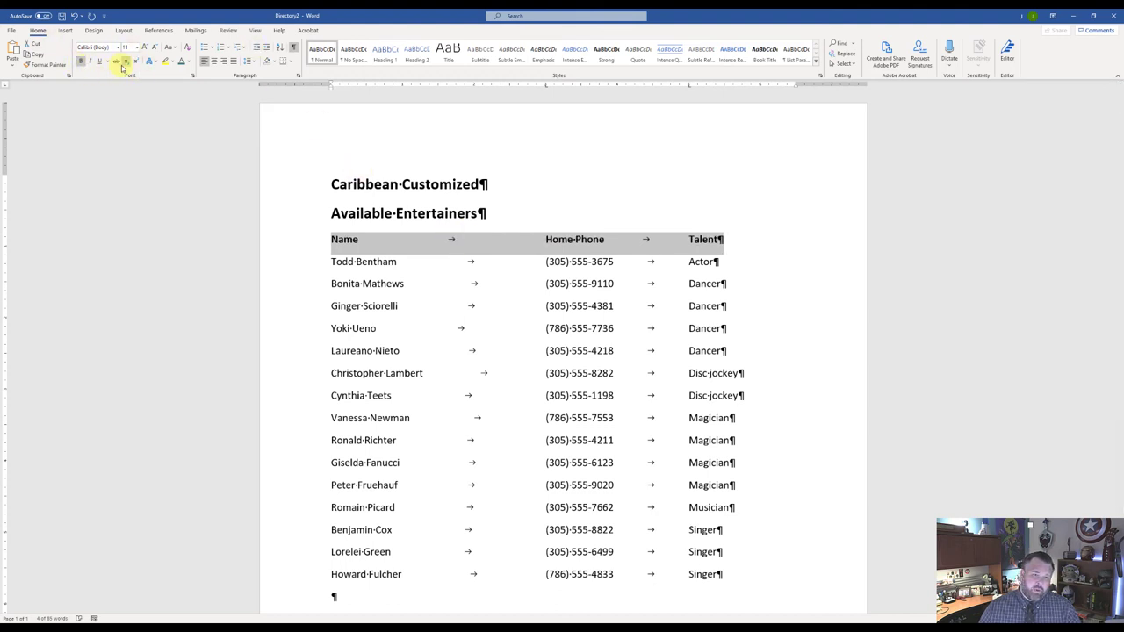
{"action": "left_click", "coordinate": [101, 61]}
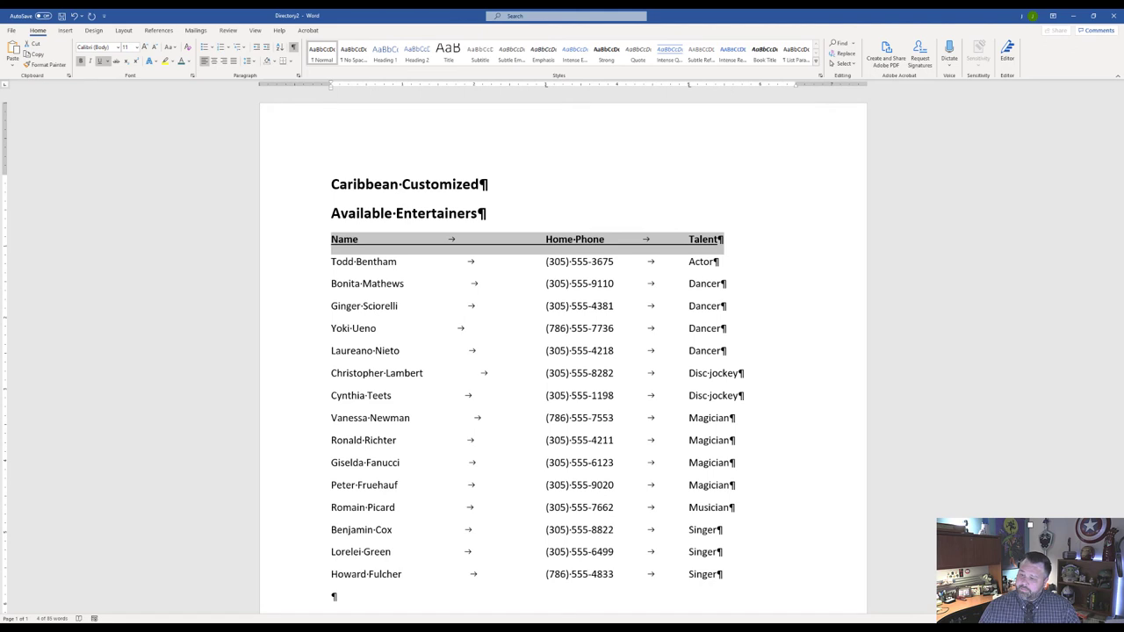
{"action": "left_click", "coordinate": [630, 165]}
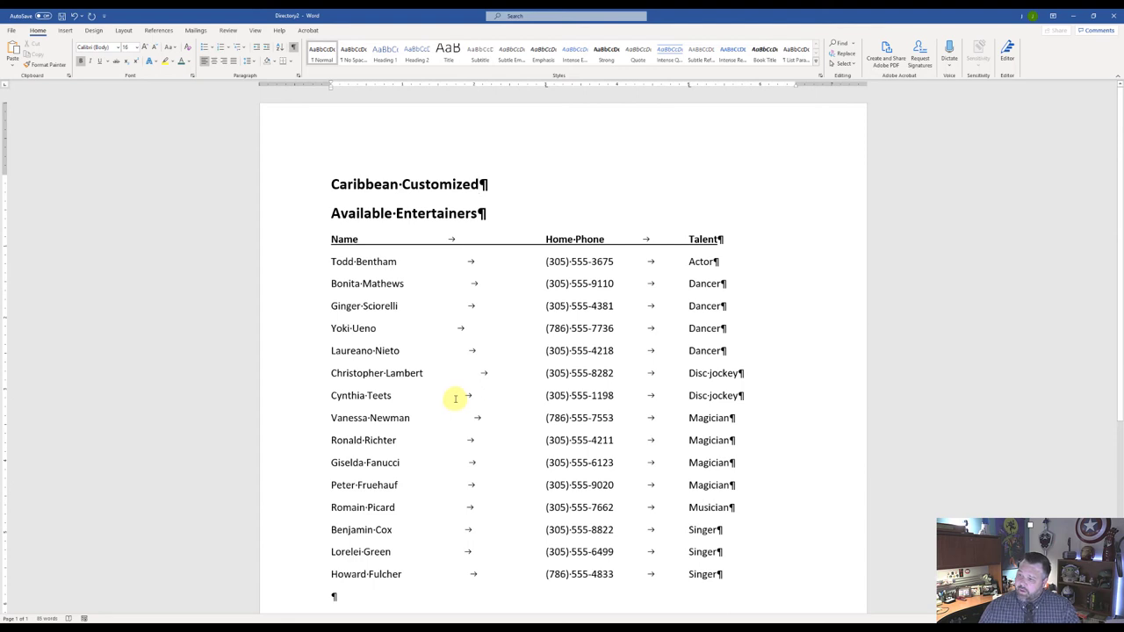
Save the directory in the Downloads folder, named with the student's last and first name followed by "8G Entertainers Directory"
{"action": "left_click", "coordinate": [9, 32]}
{"action": "left_click", "coordinate": [31, 149]}
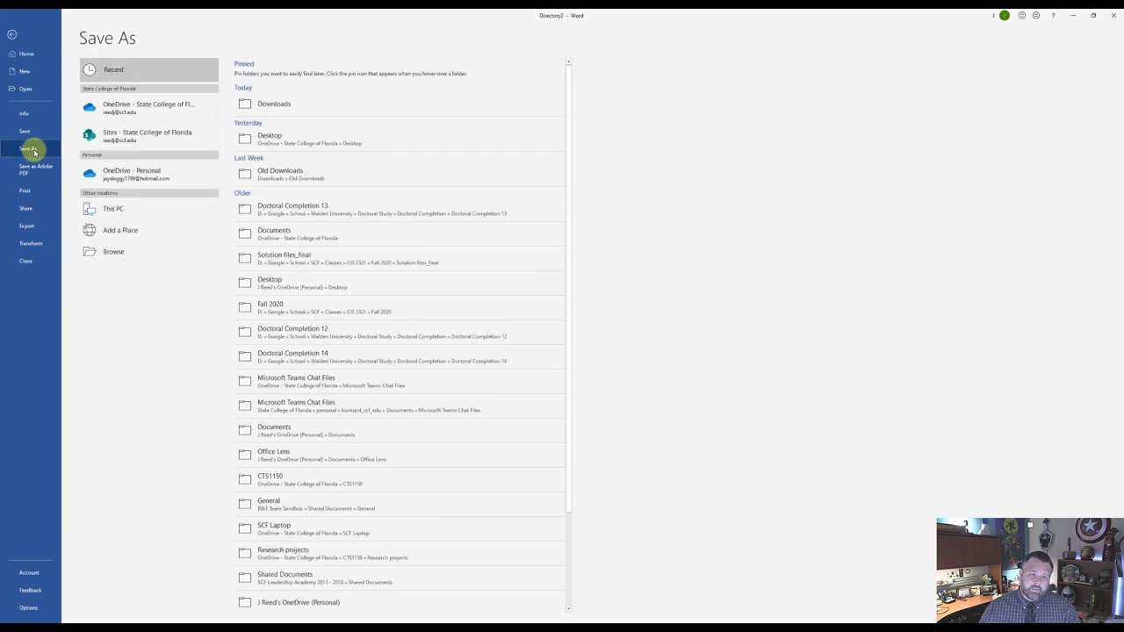
{"action": "left_click", "coordinate": [276, 104]}
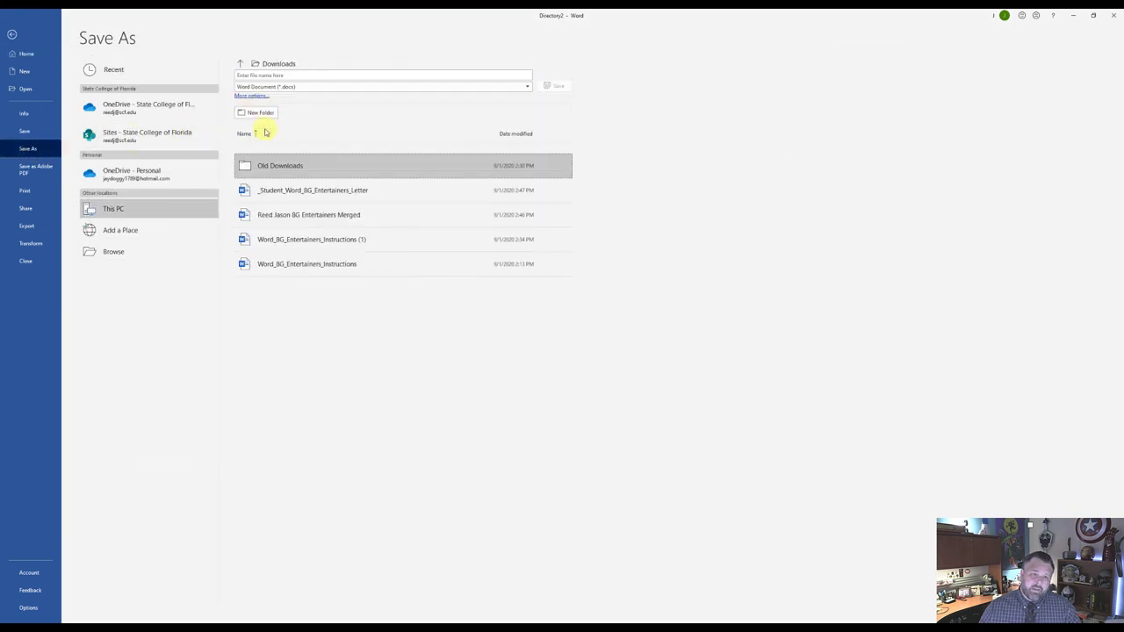
{"action": "left_click", "coordinate": [292, 75]}
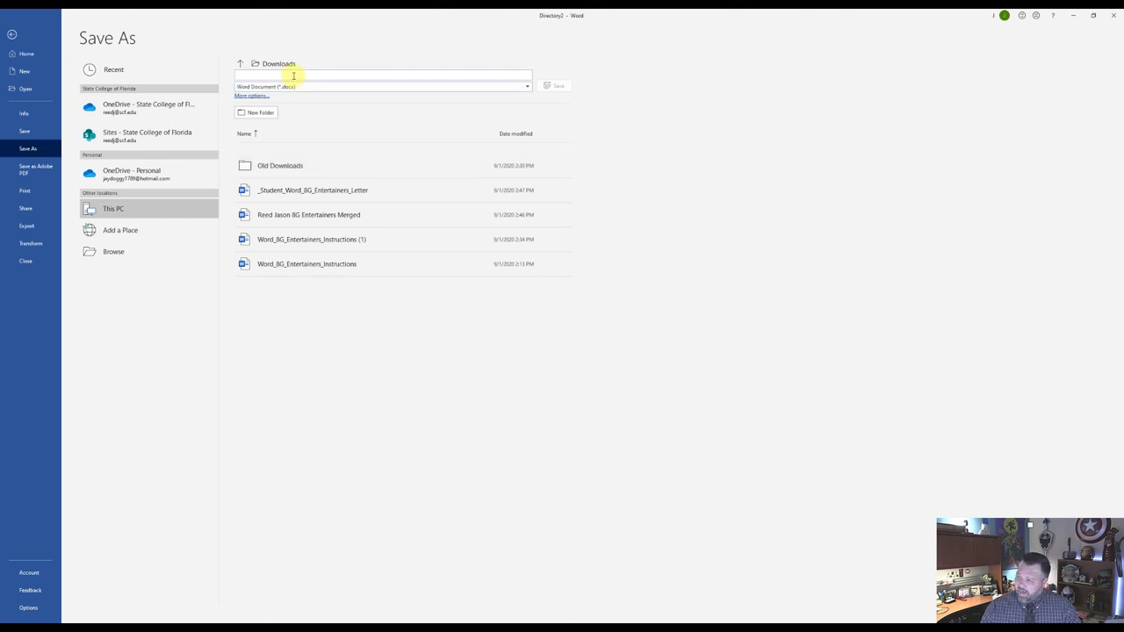
{"action": "type", "text": "Reed Jason 8G Entertainers Direct"}
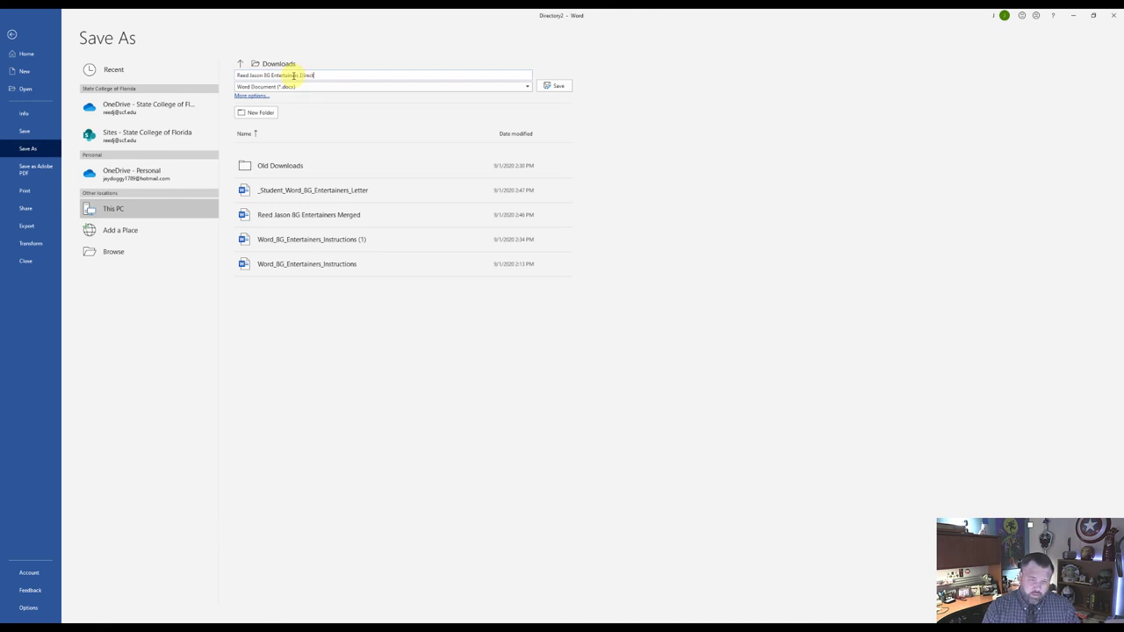
{"action": "type", "text": "ory"}
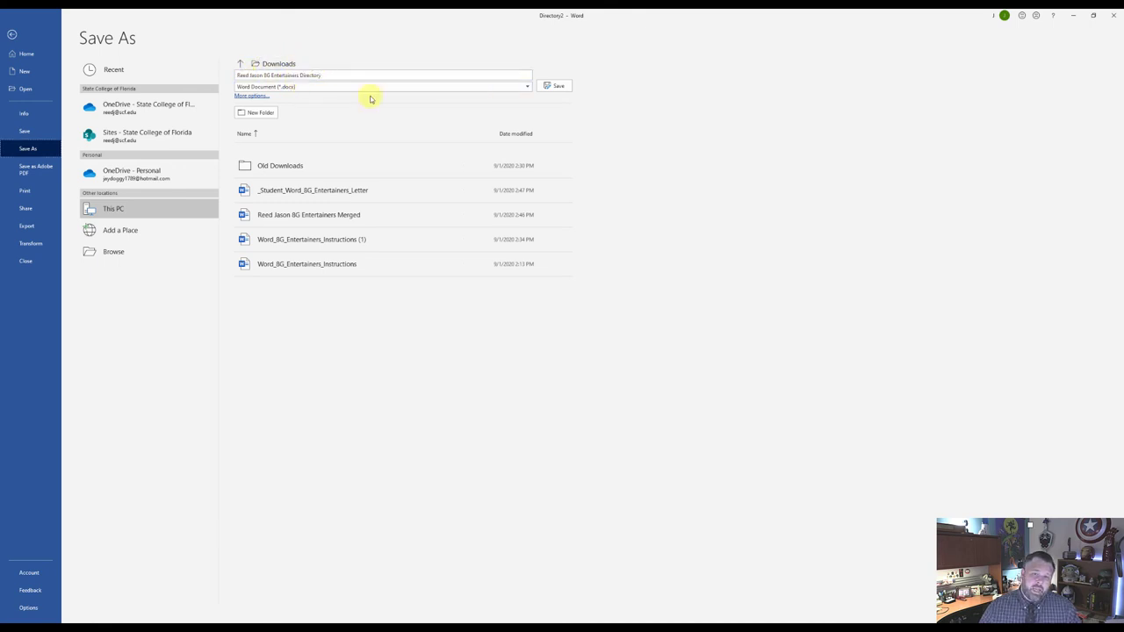
{"action": "left_click", "coordinate": [553, 85]}
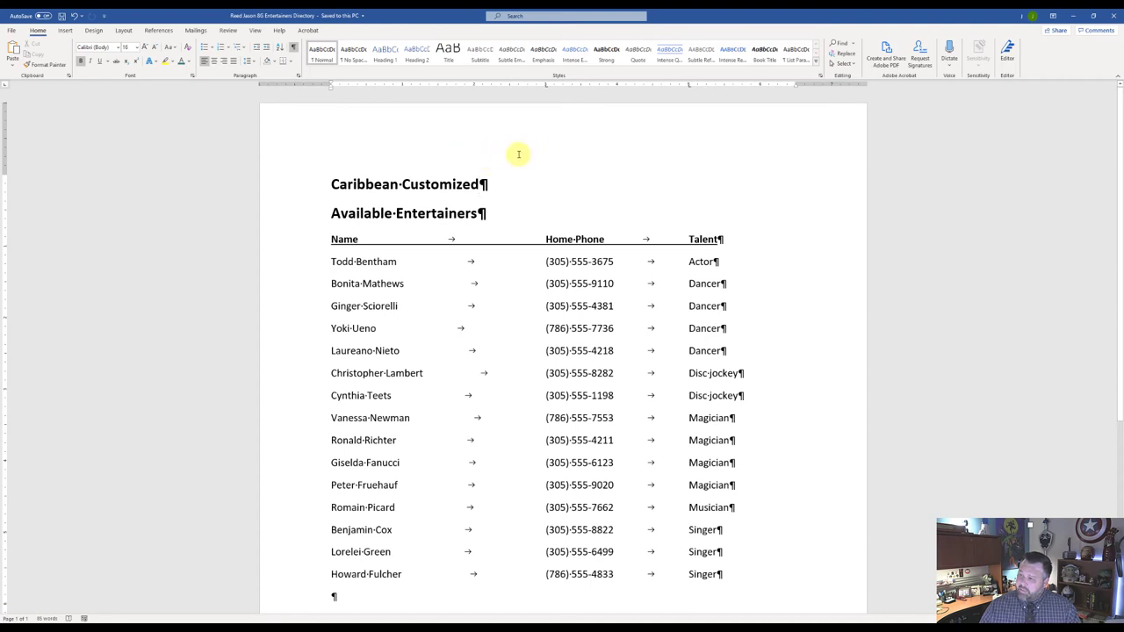
Show all document properties of the directory, and enter "directory, merged" as tags and "cgs" as the subject
{"action": "left_click", "coordinate": [12, 33]}
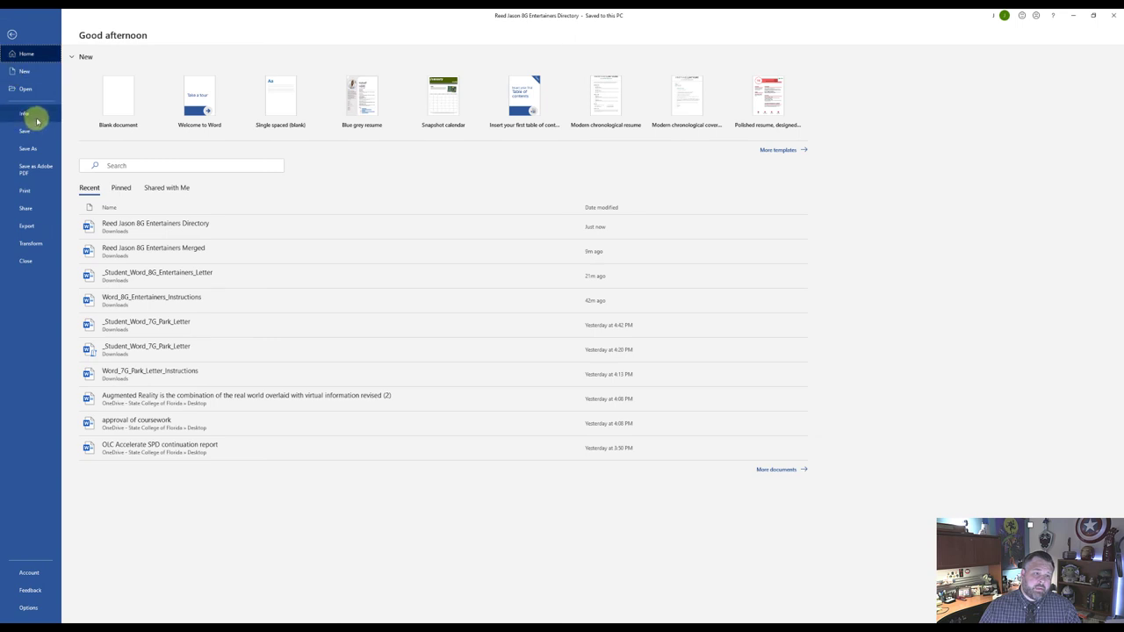
{"action": "left_click", "coordinate": [26, 114]}
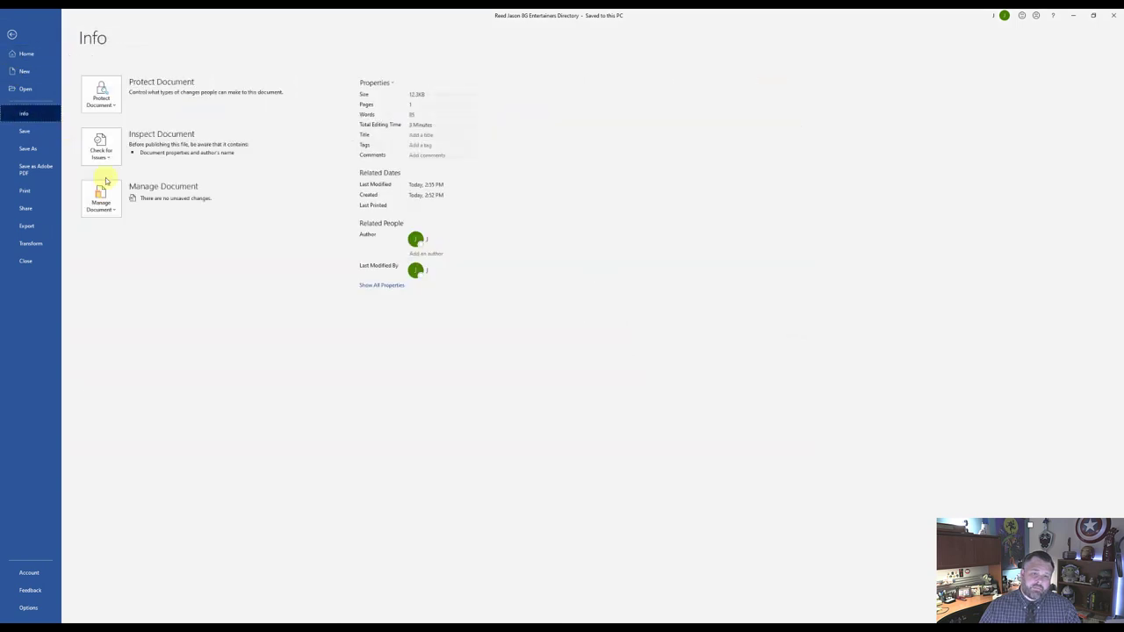
{"action": "left_click", "coordinate": [387, 286]}
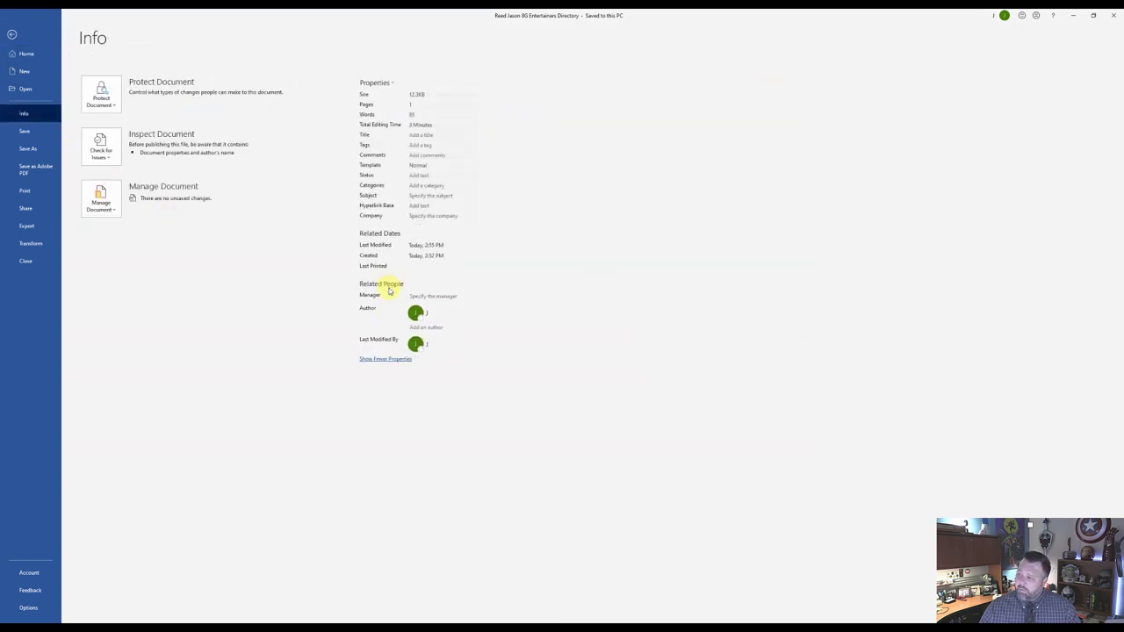
{"action": "left_click", "coordinate": [411, 146]}
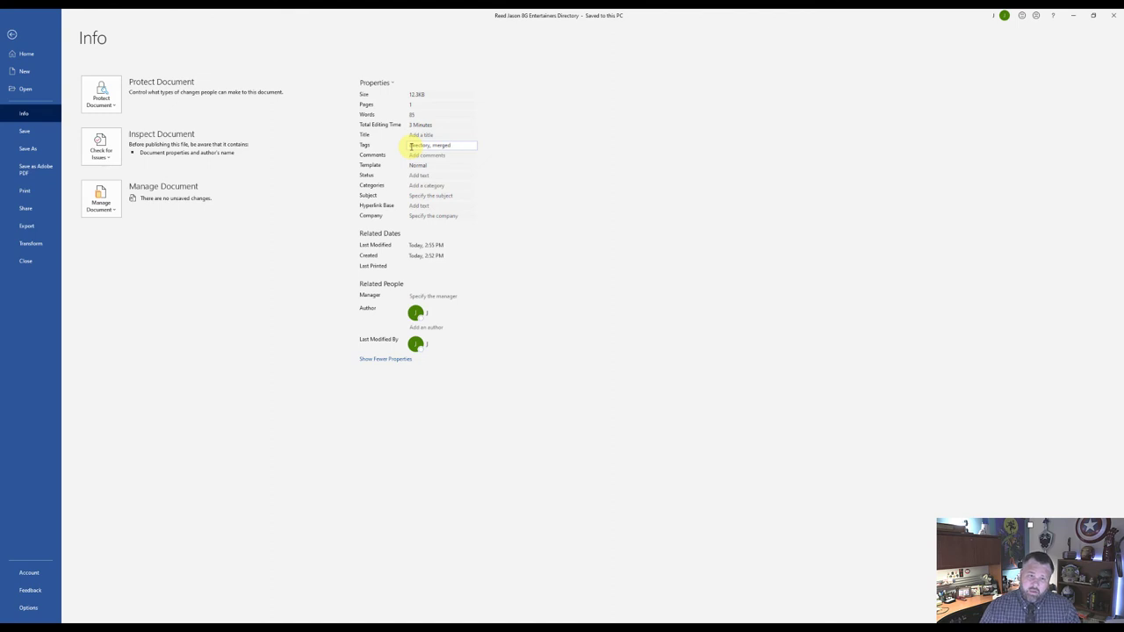
{"action": "left_click", "coordinate": [448, 199]}
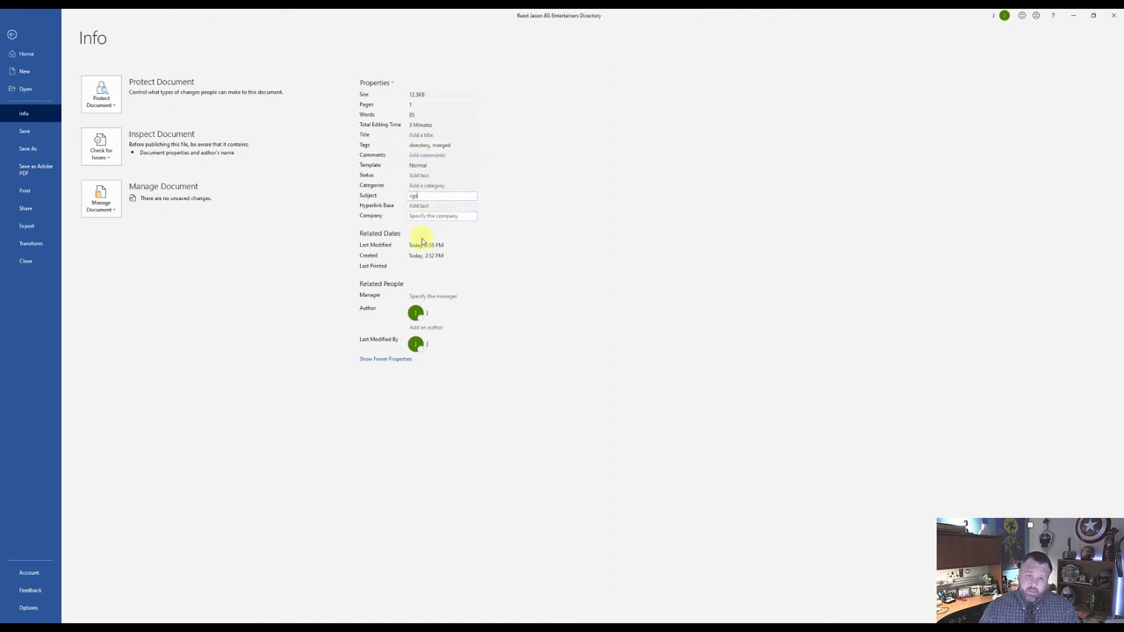
Replace the current author in the document properties with the student's full name and save the directory
{"action": "right_click", "coordinate": [427, 314]}
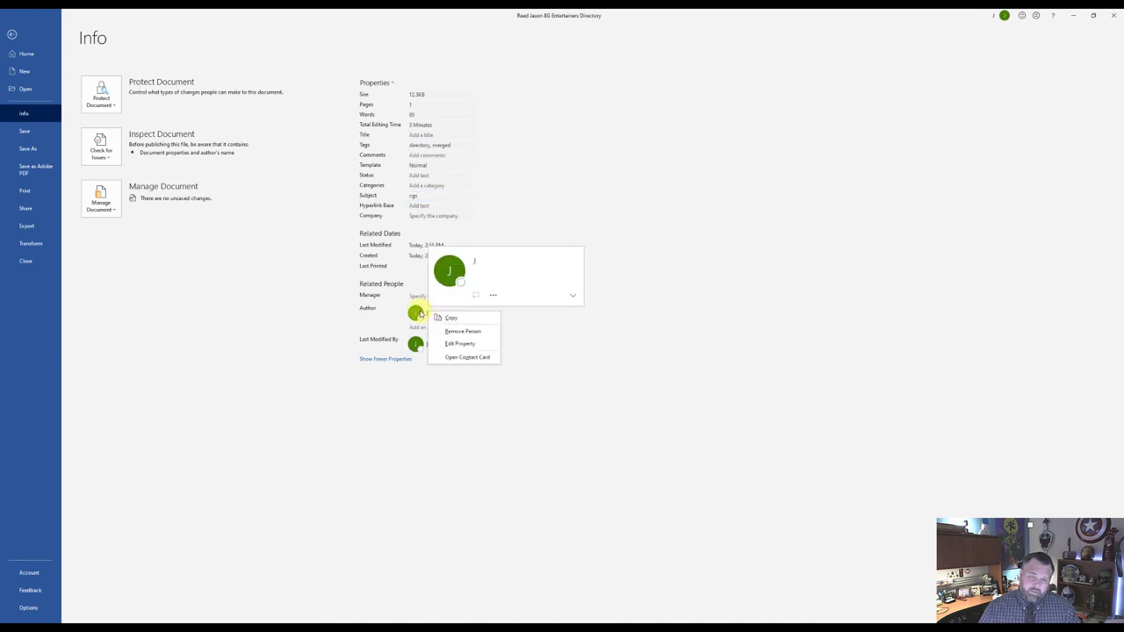
{"action": "left_click", "coordinate": [456, 331]}
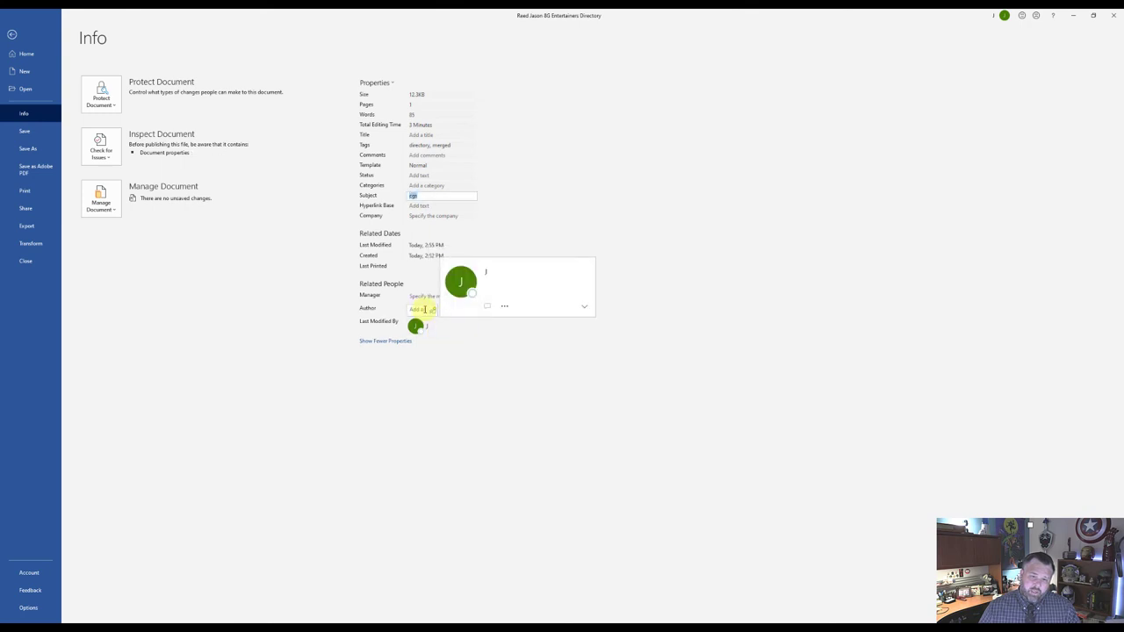
{"action": "type", "text": "Ja"}
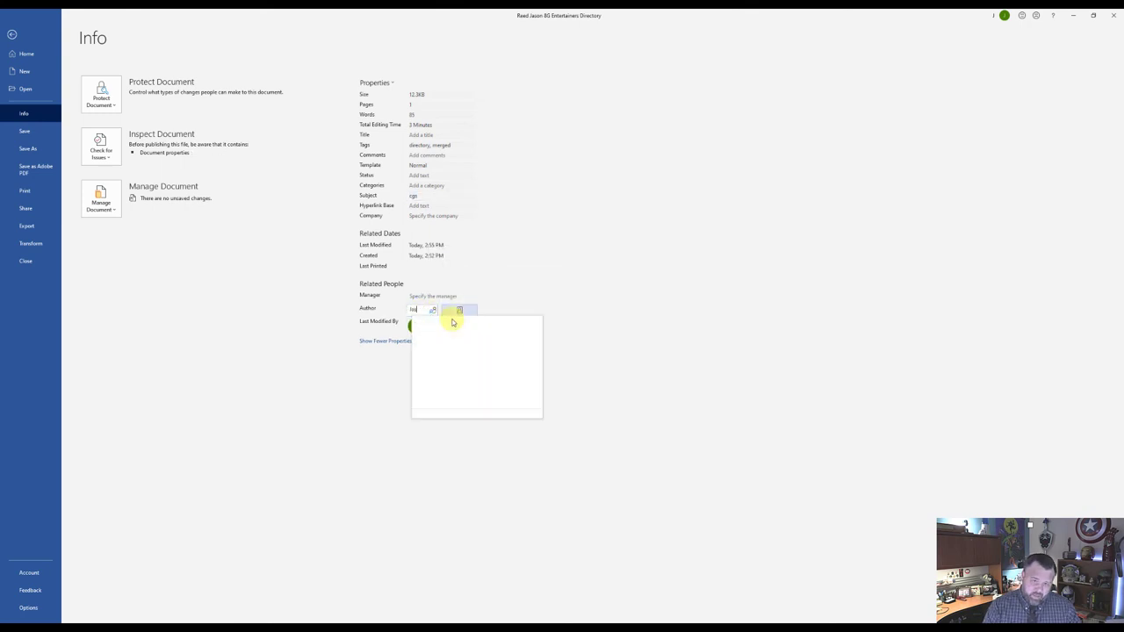
{"action": "type", "text": "son Re"}
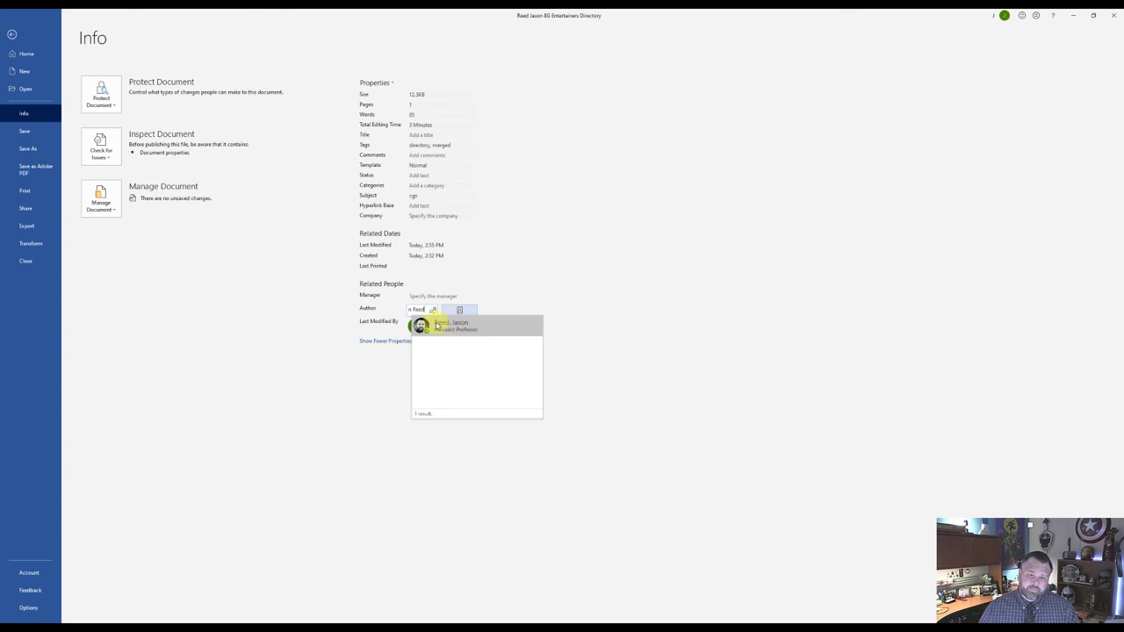
{"action": "left_click", "coordinate": [436, 325]}
{"action": "mouse_move", "coordinate": [435, 324]}
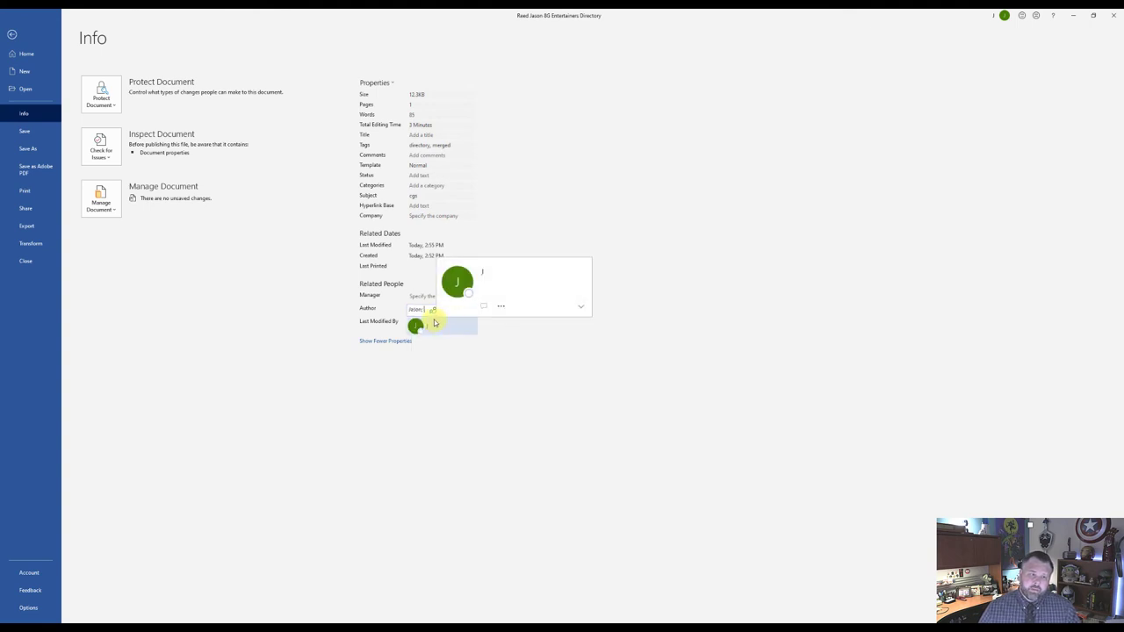
{"action": "left_click", "coordinate": [35, 133]}
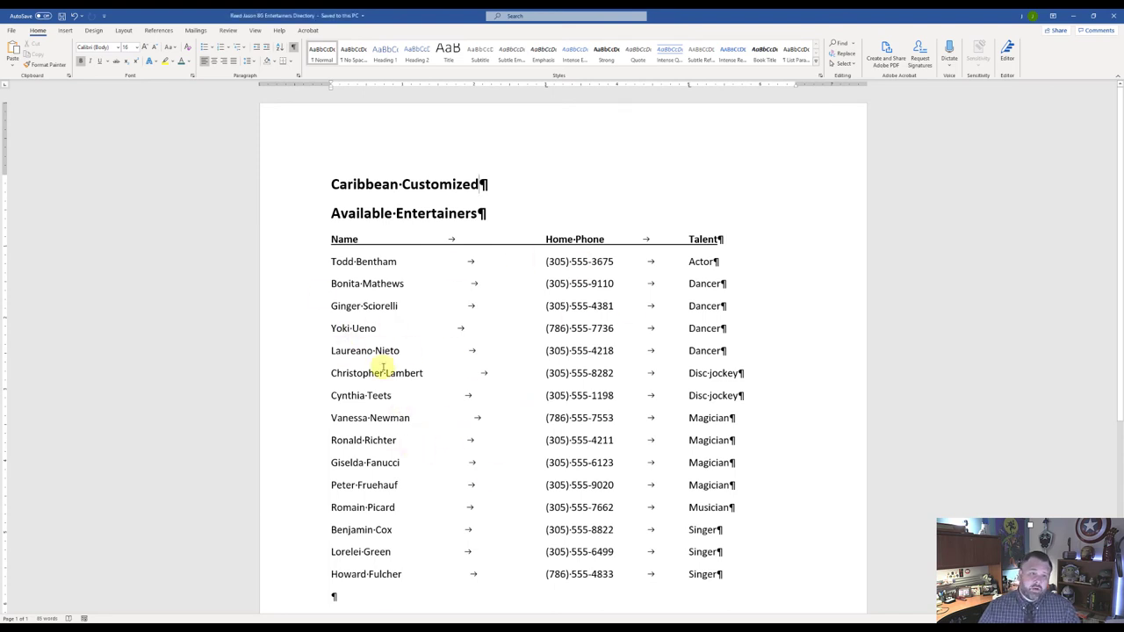
Insert the file name field in the directory's footer and save the document
{"action": "left_click", "coordinate": [65, 31]}
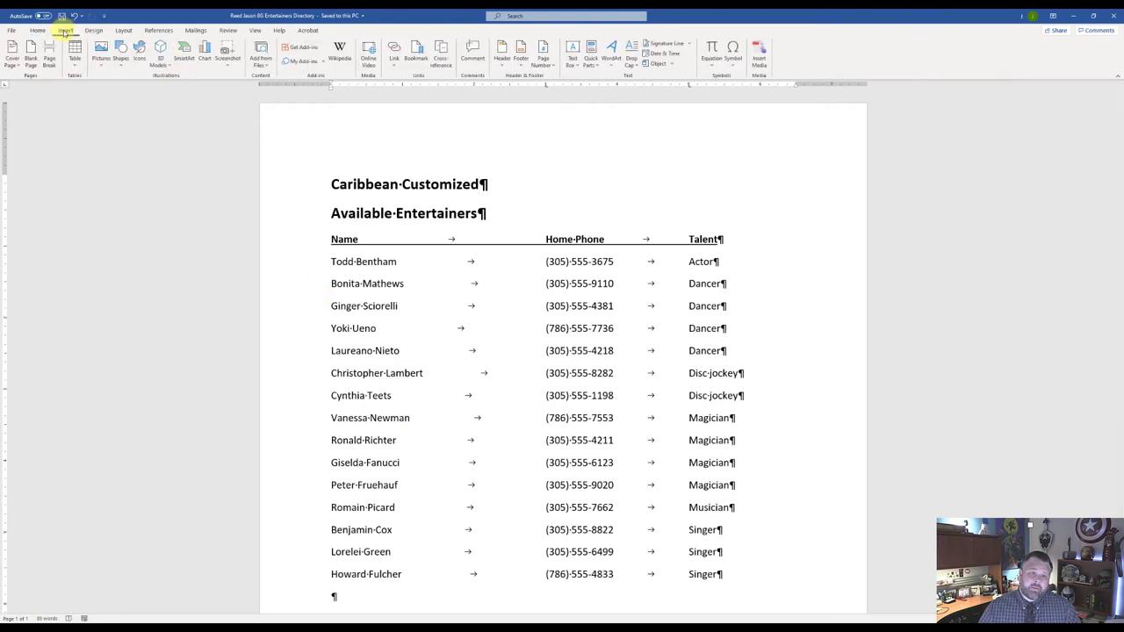
{"action": "left_click", "coordinate": [519, 61]}
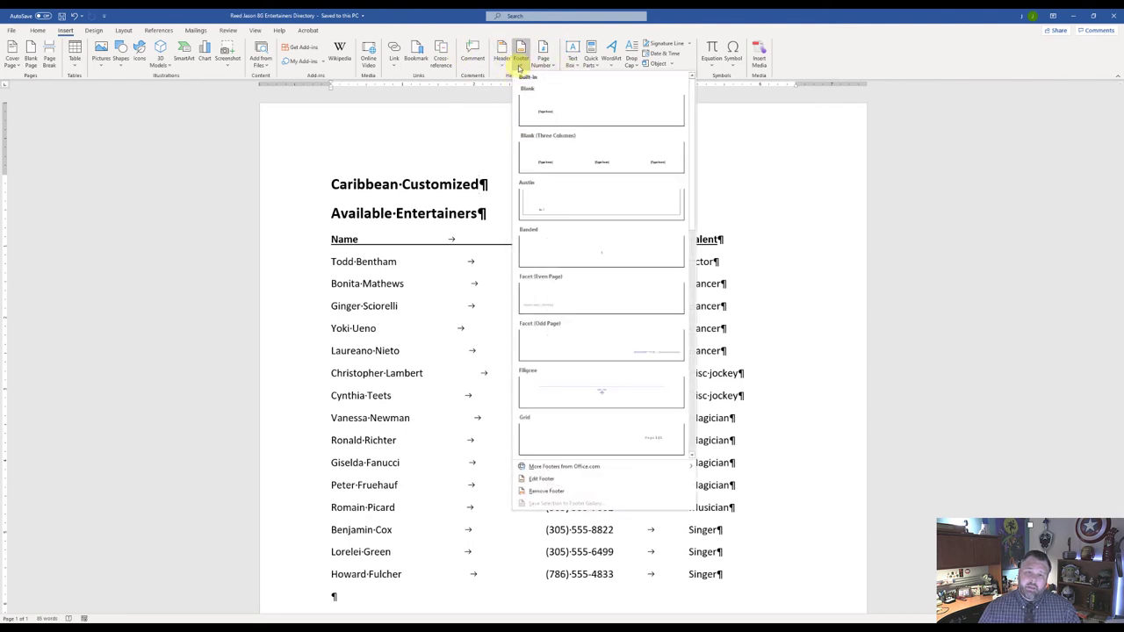
{"action": "left_click", "coordinate": [567, 482]}
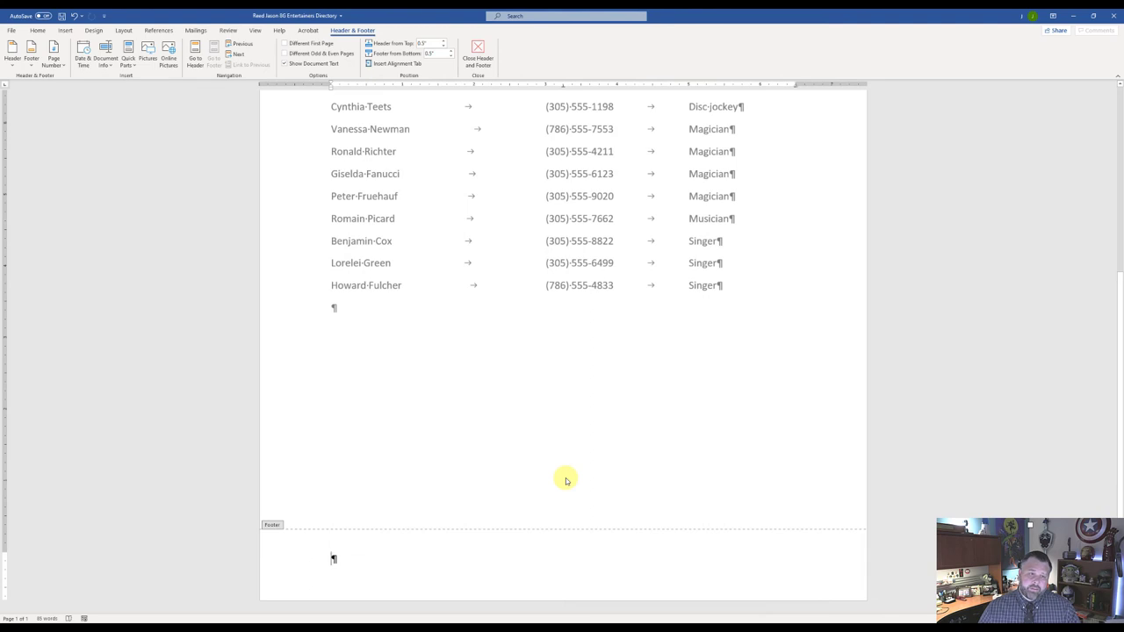
{"action": "left_click", "coordinate": [102, 63]}
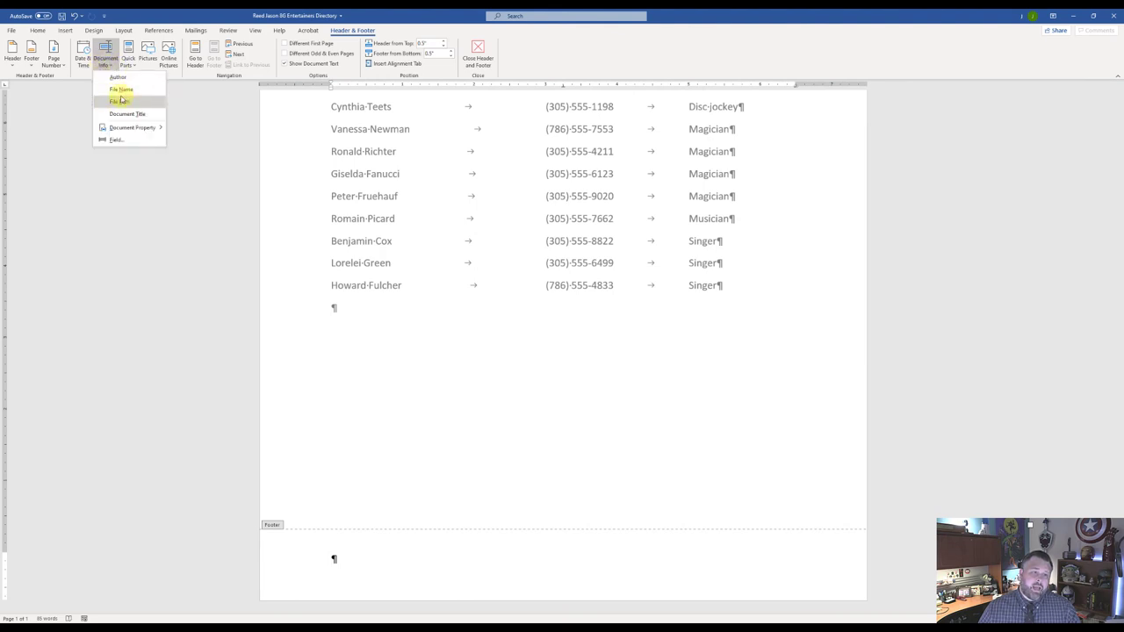
{"action": "left_click", "coordinate": [123, 89]}
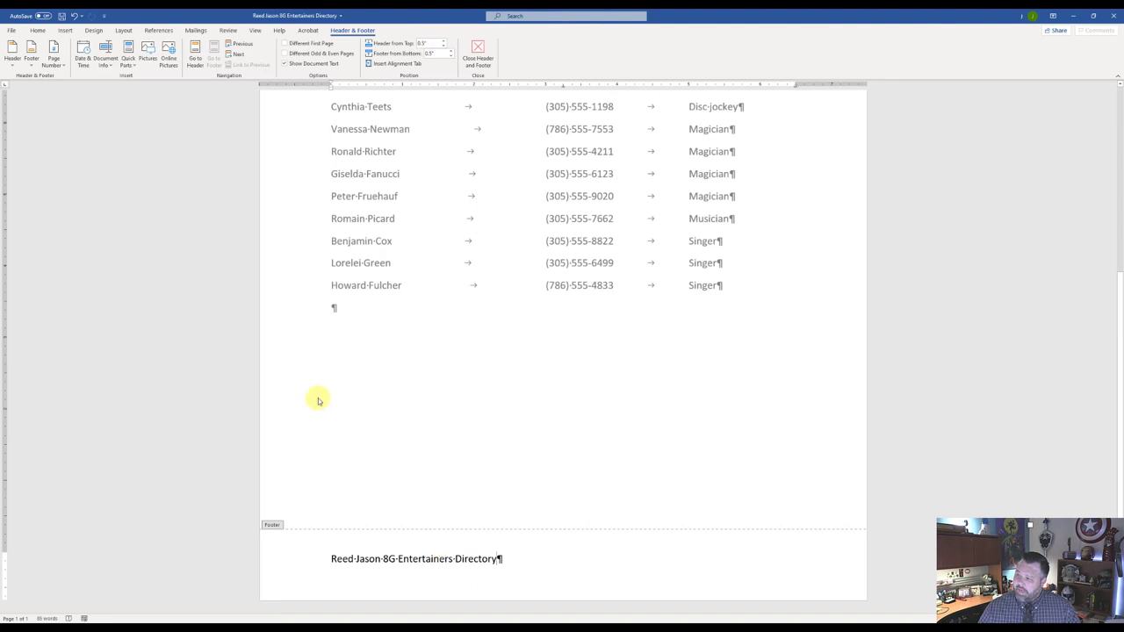
{"action": "left_click", "coordinate": [62, 16]}
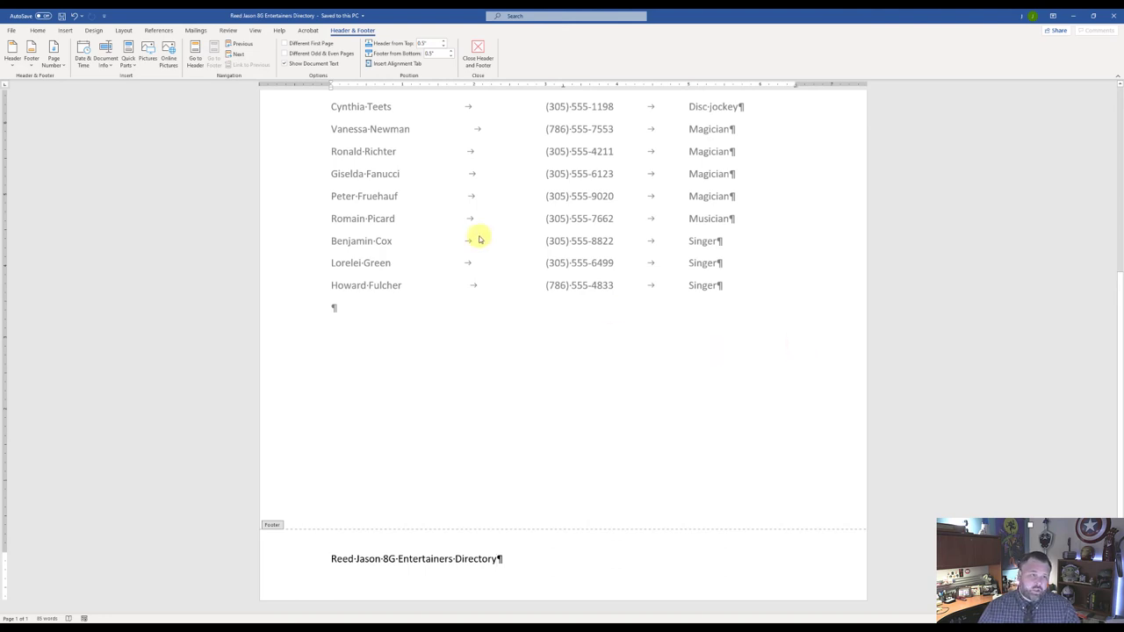
Open the recent "8G Entertainers Merged" document from Downloads and look through its merged letters
{"action": "left_click", "coordinate": [11, 32]}
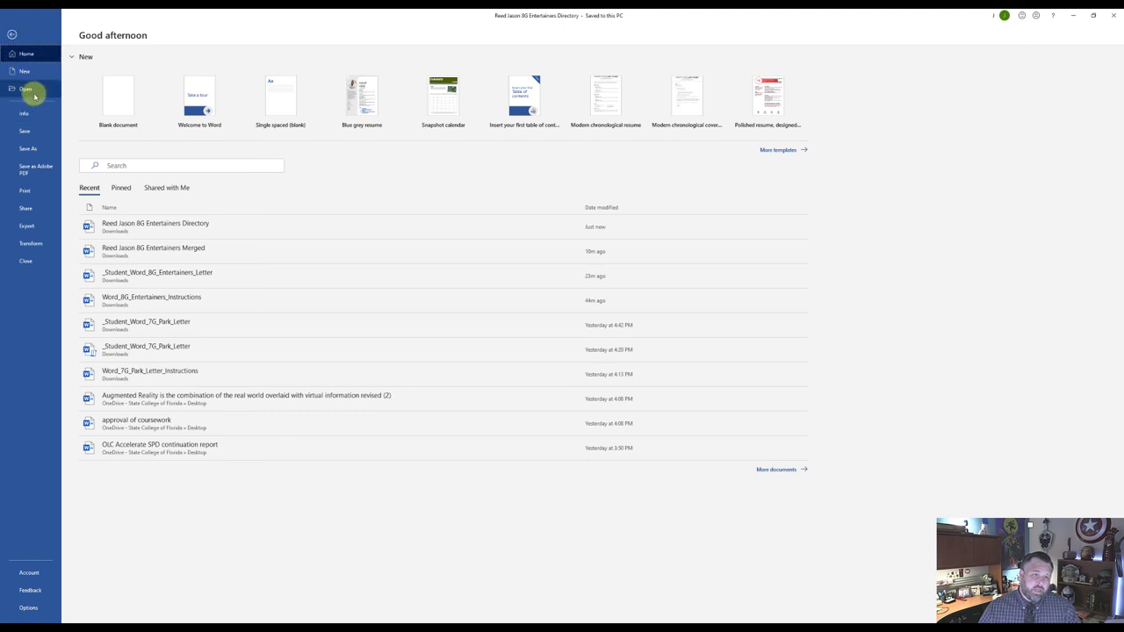
{"action": "left_click", "coordinate": [31, 92]}
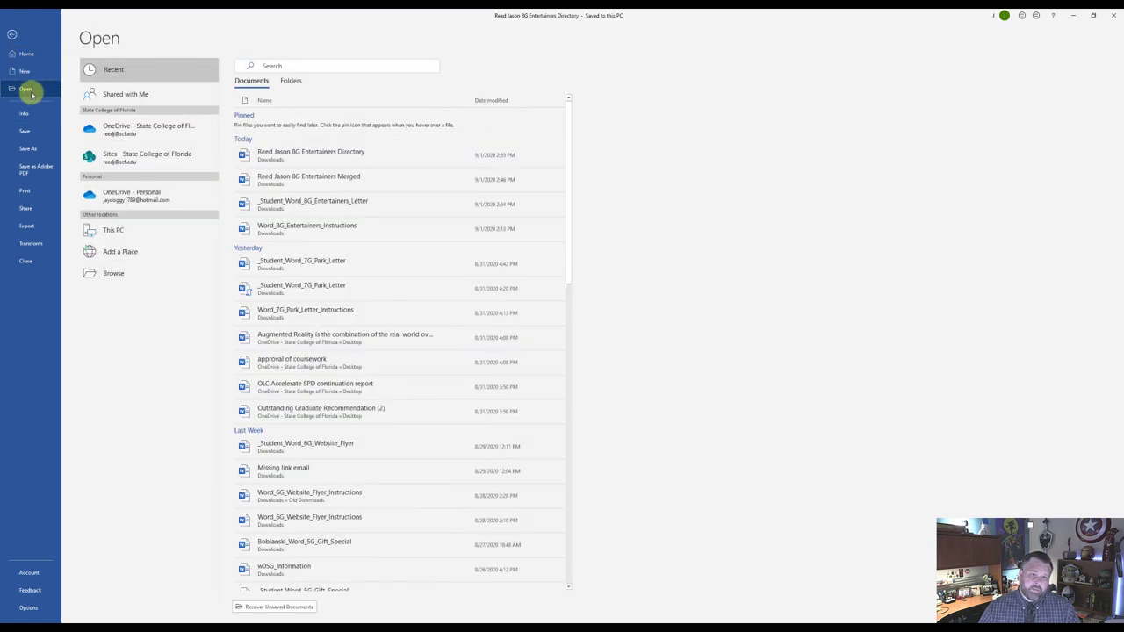
{"action": "left_click", "coordinate": [339, 181]}
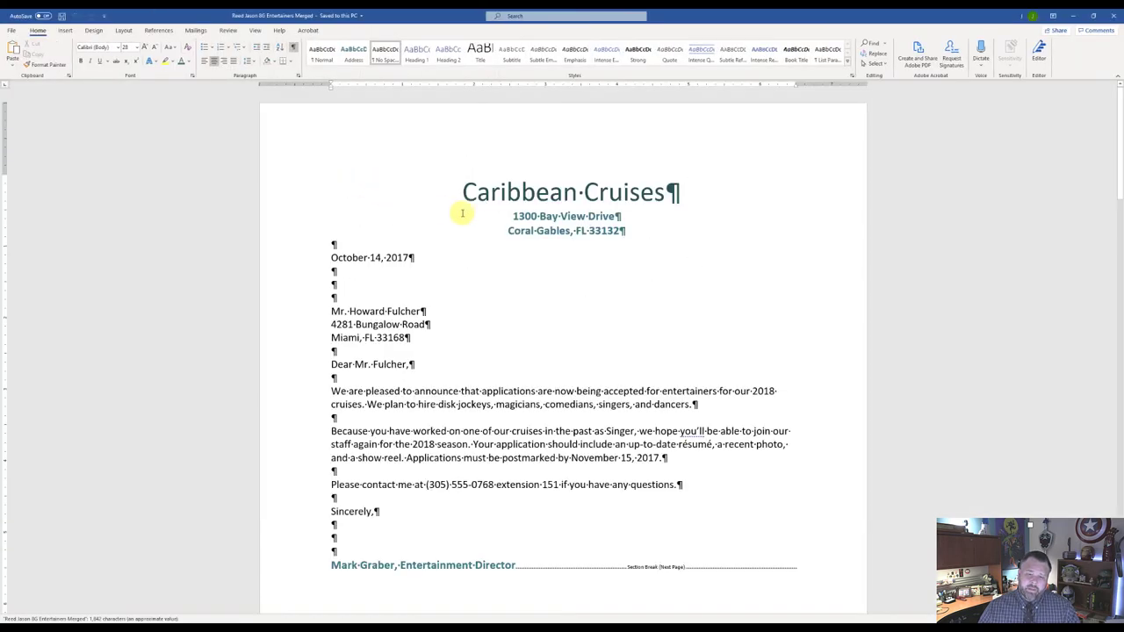
{"action": "scroll", "coordinate": [571, 241], "scroll_direction": "down", "scroll_amount": 15}
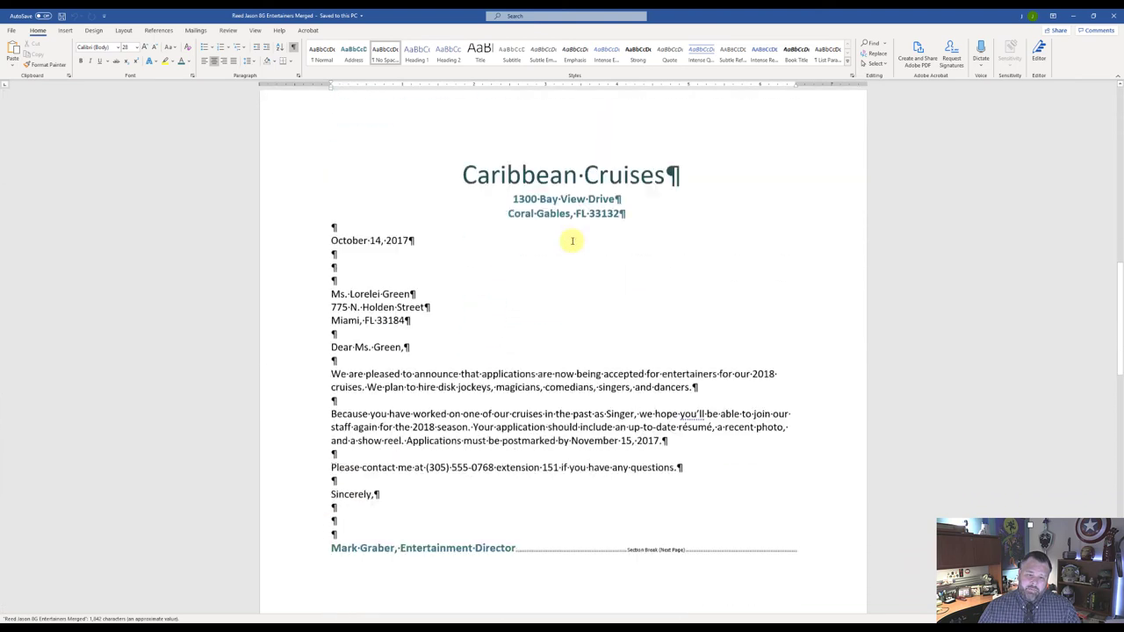
{"action": "scroll", "coordinate": [571, 241], "scroll_direction": "down", "scroll_amount": 20}
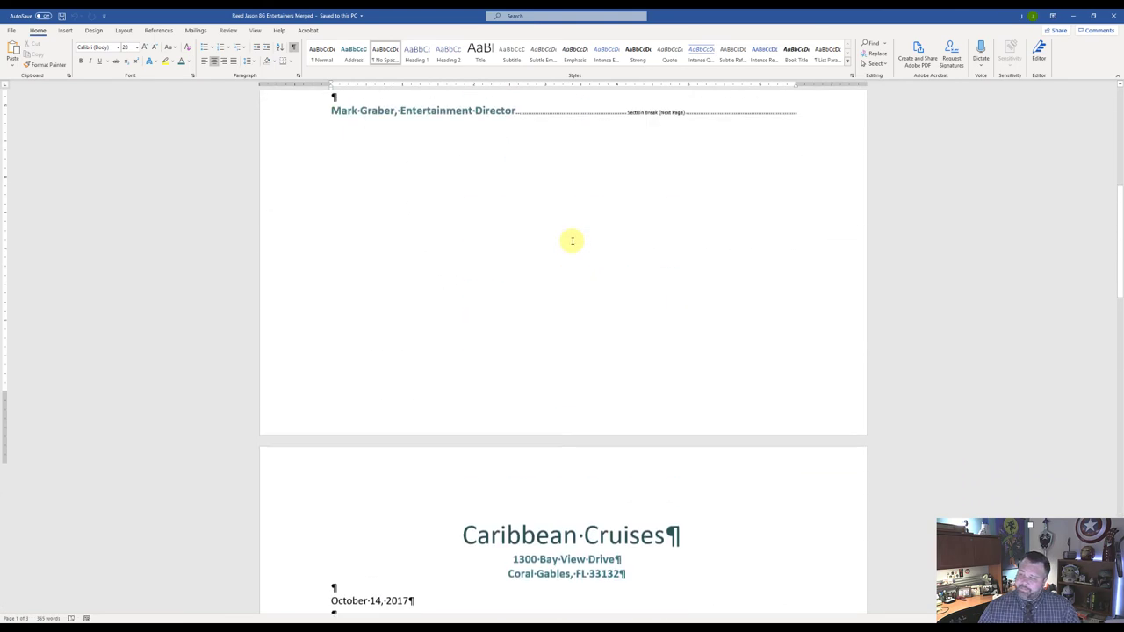
{"action": "scroll", "coordinate": [571, 240], "scroll_direction": "up", "scroll_amount": 2}
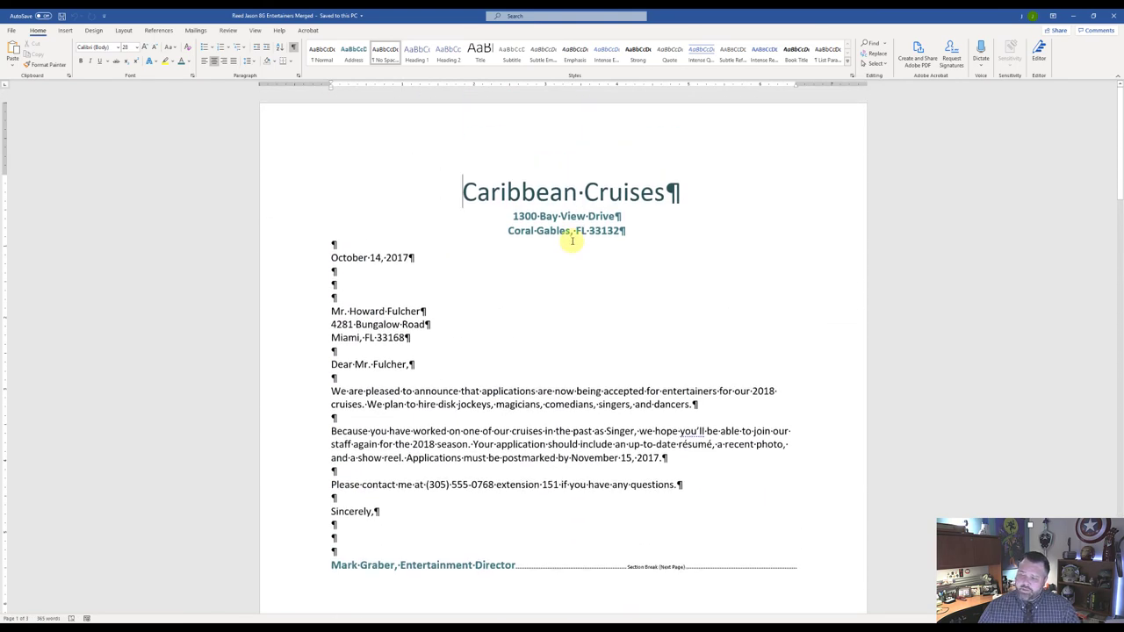
Select the entire contents of the merged letters document and copy them
{"action": "left_click", "coordinate": [466, 191]}
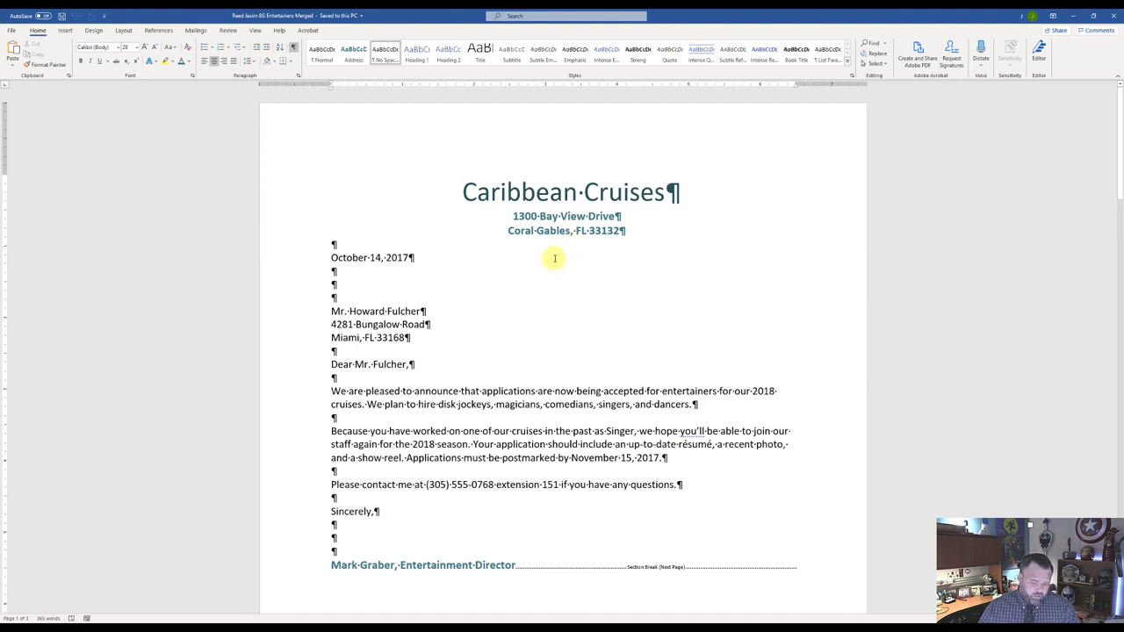
{"action": "key", "text": "ctrl+a"}
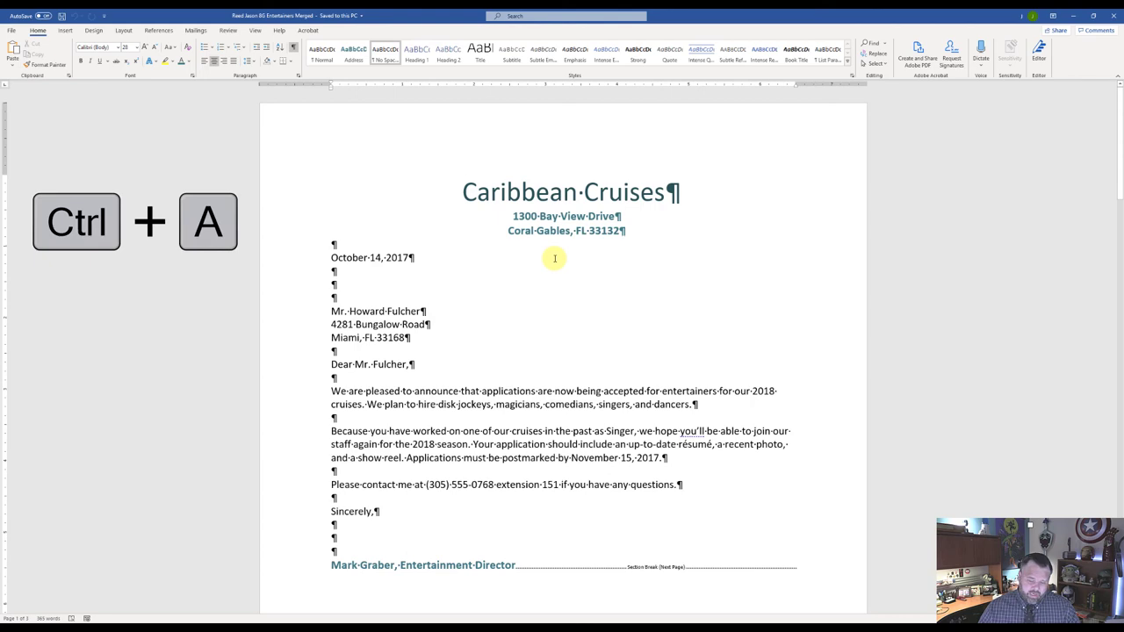
{"action": "key", "text": "ctrl+a"}
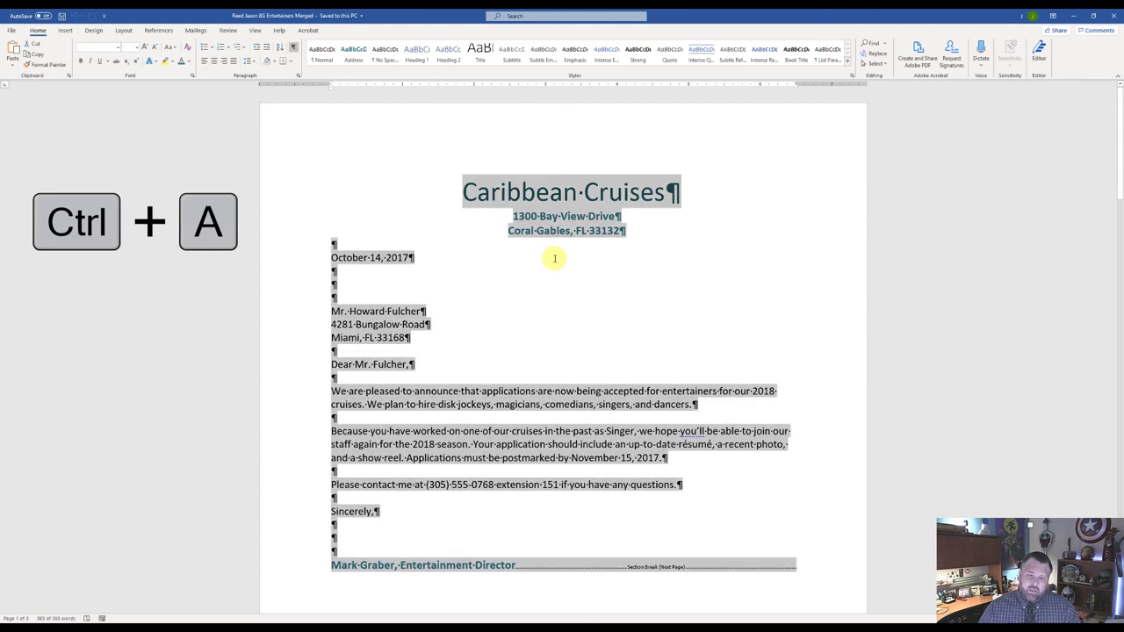
{"action": "scroll", "coordinate": [552, 259], "scroll_direction": "down", "scroll_amount": 10}
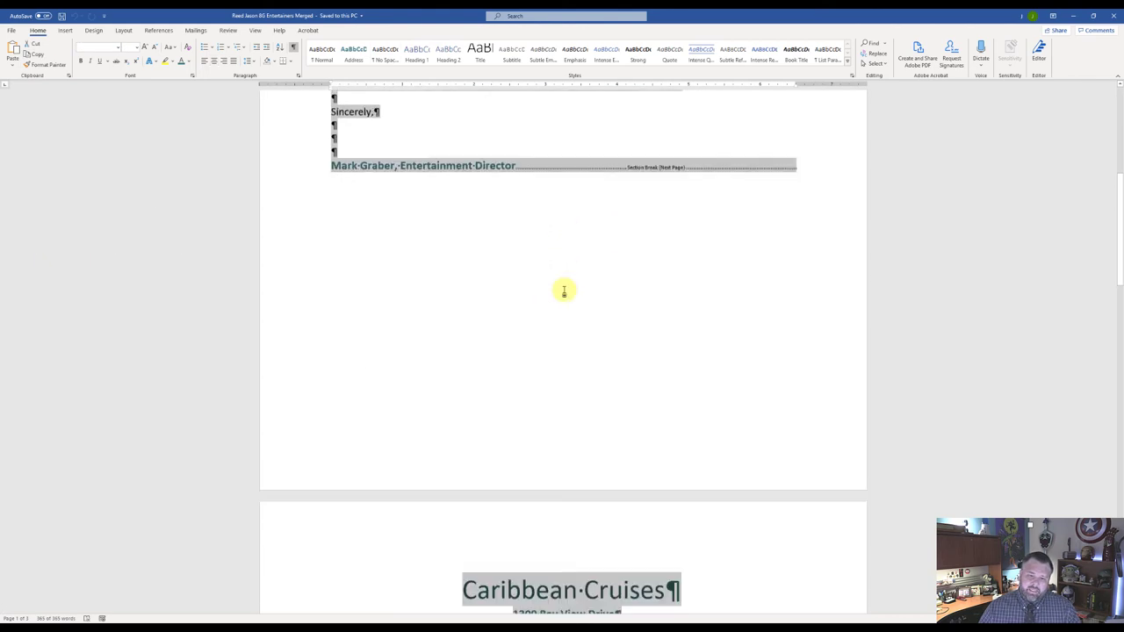
{"action": "scroll", "coordinate": [564, 292], "scroll_direction": "down", "scroll_amount": 12}
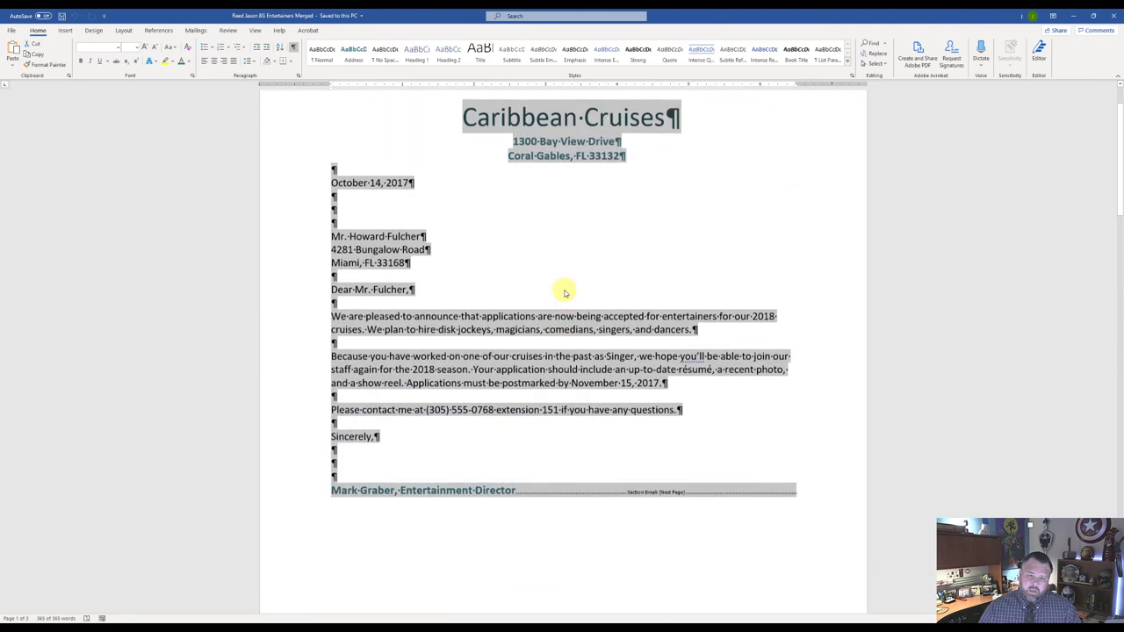
{"action": "key", "text": "ctrl+c"}
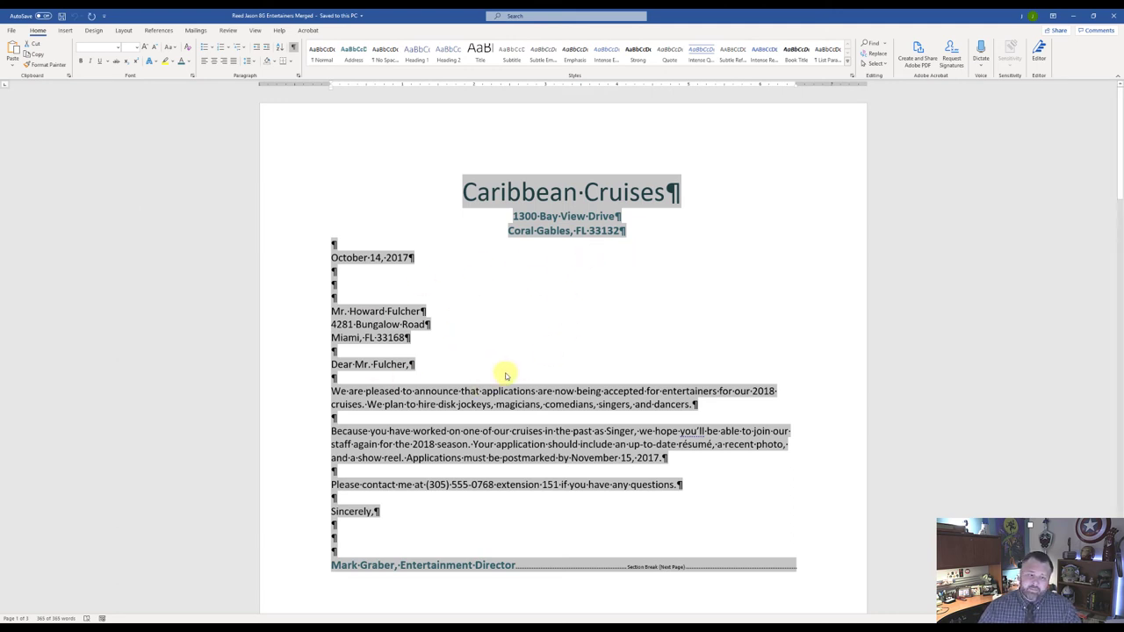
Minimize the merged letters document to return to the directory, and close its footer editing
{"action": "left_click", "coordinate": [1073, 15]}
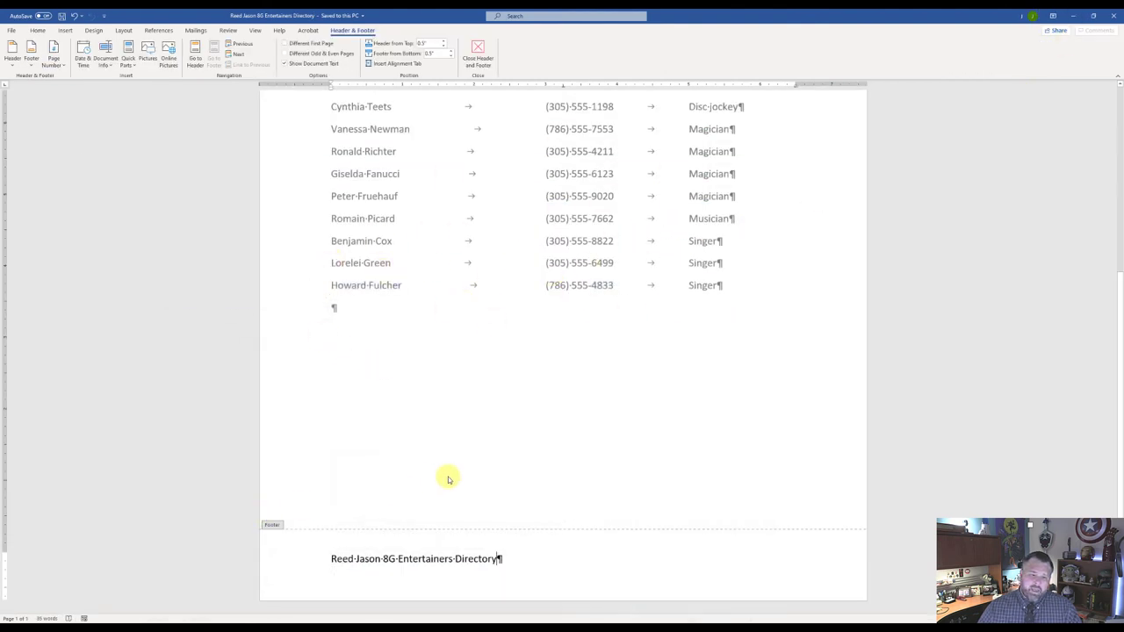
{"action": "left_click", "coordinate": [490, 63]}
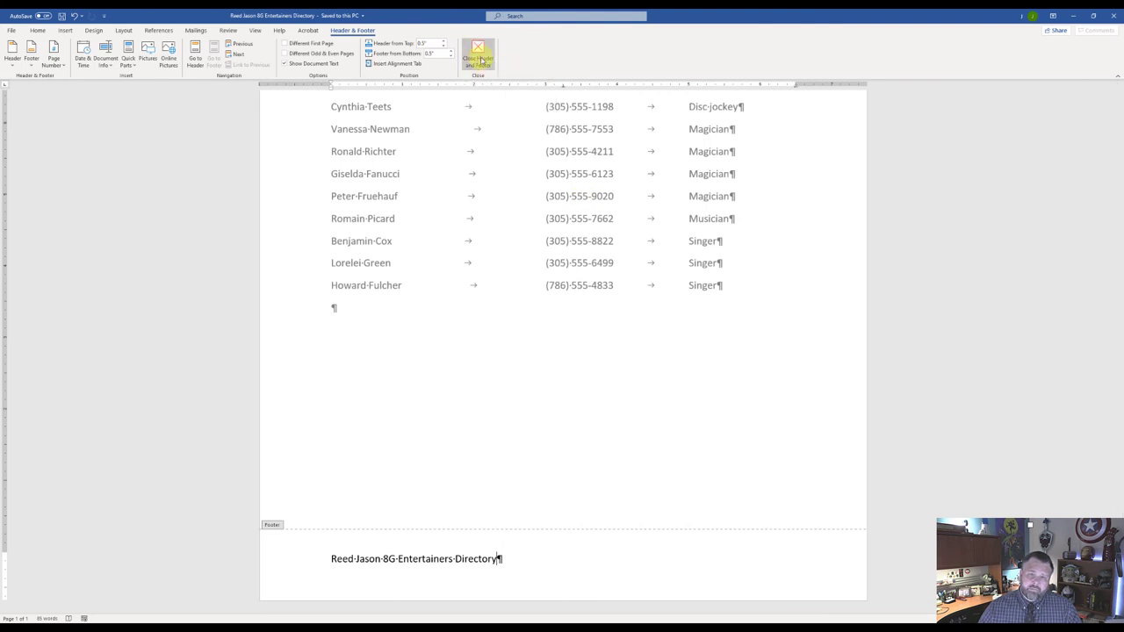
{"action": "left_click", "coordinate": [480, 60]}
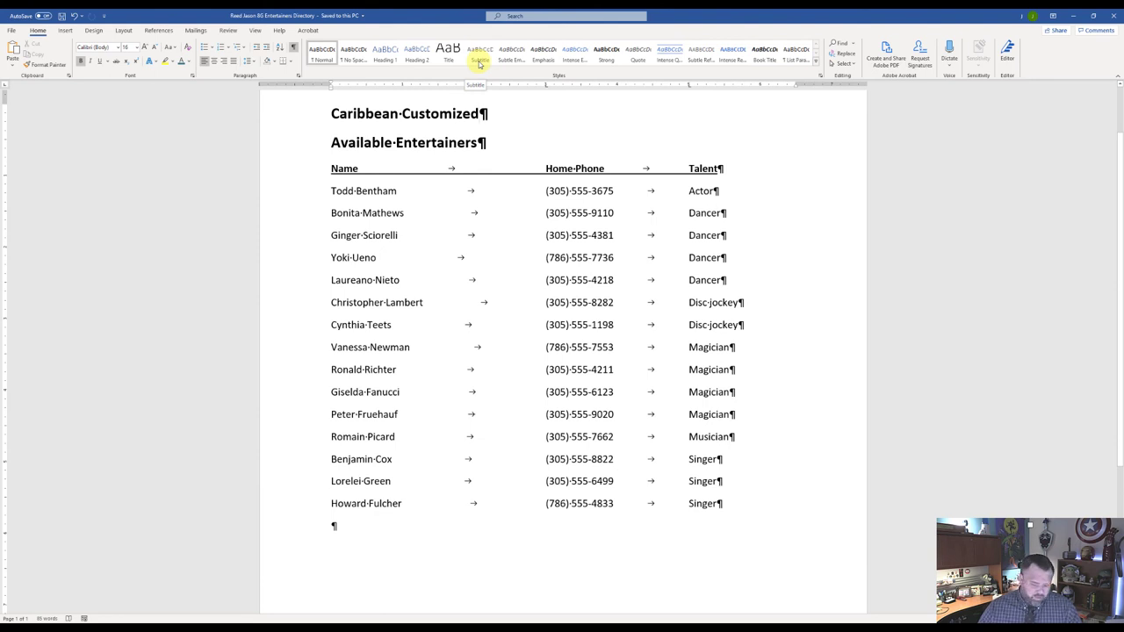
Insert a Next Page section break at the end of the directory and paste the copied merged letters on the new page
{"action": "key", "text": "ctrl+End"}
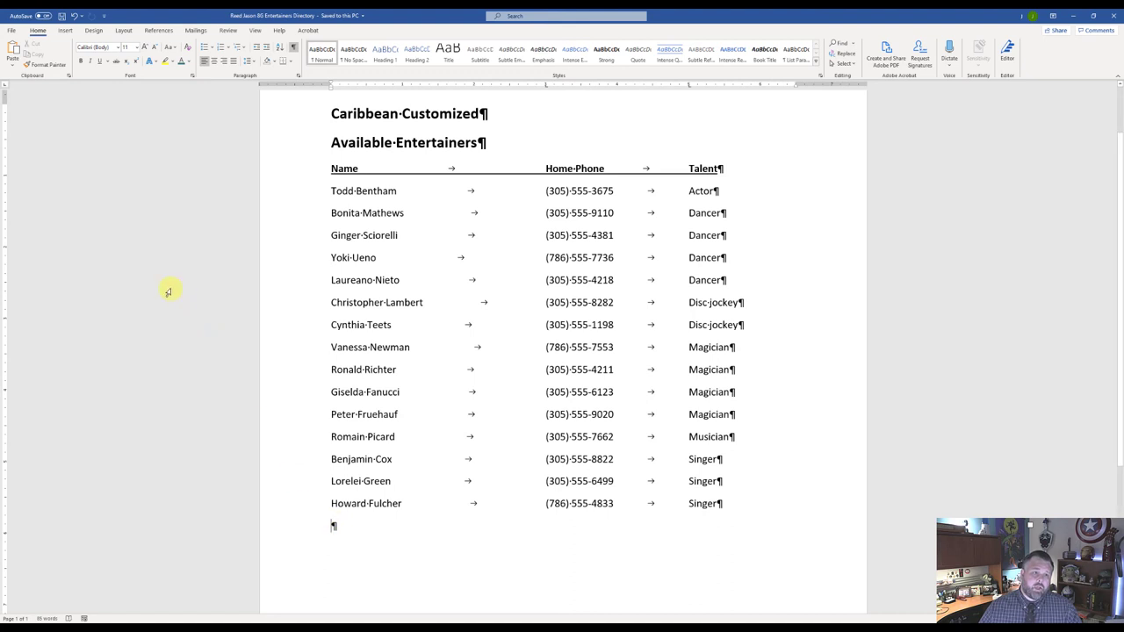
{"action": "left_click", "coordinate": [120, 31]}
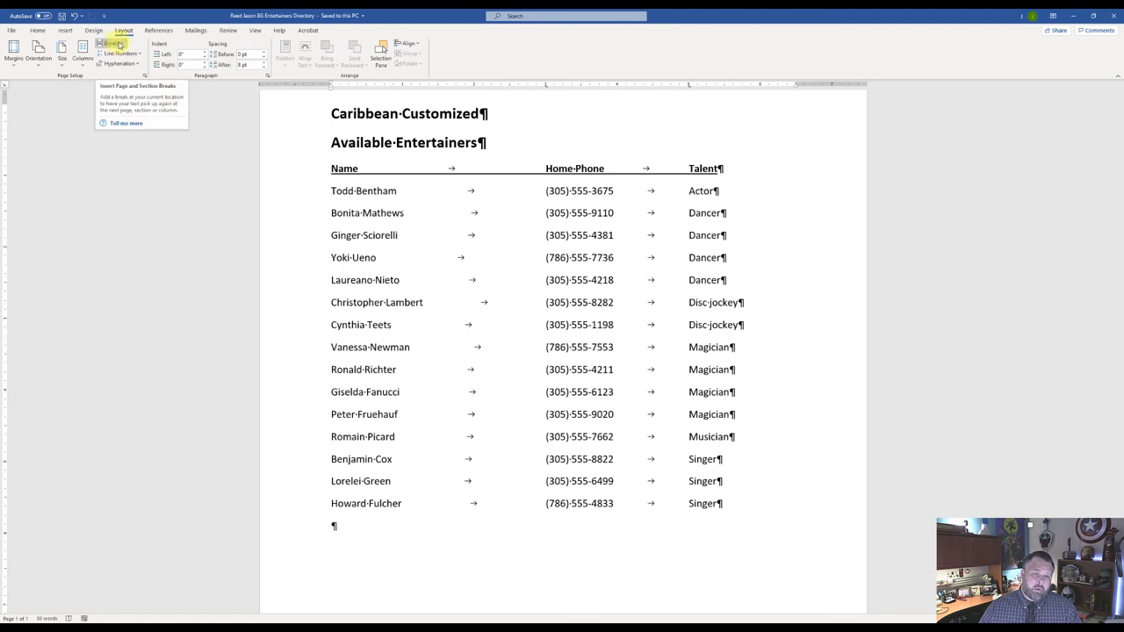
{"action": "left_click", "coordinate": [120, 45]}
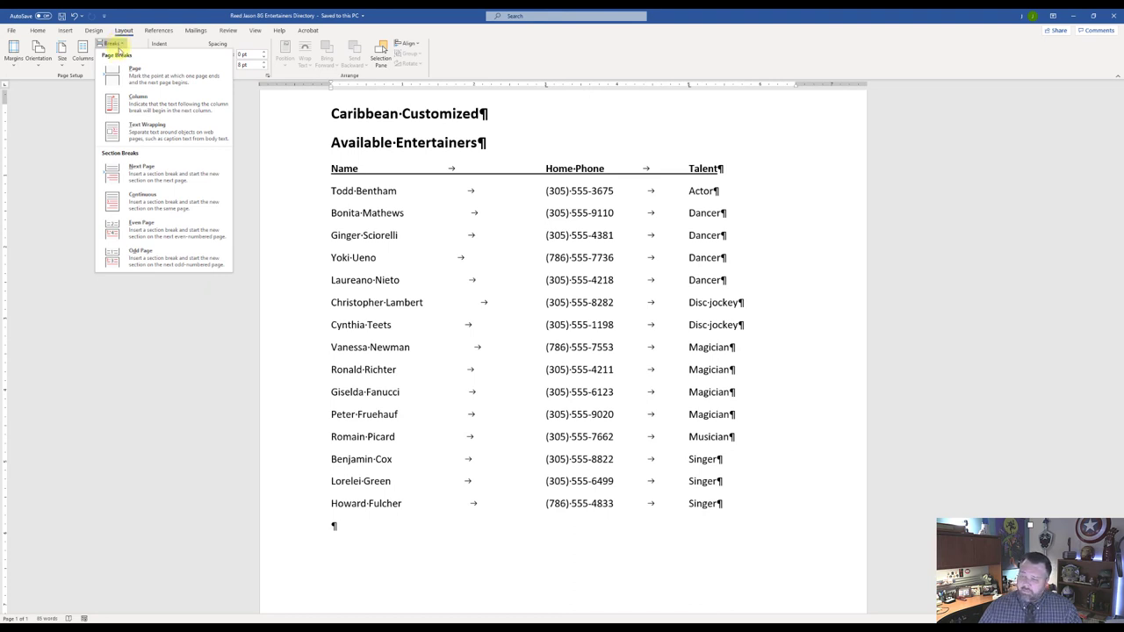
{"action": "left_click", "coordinate": [167, 175]}
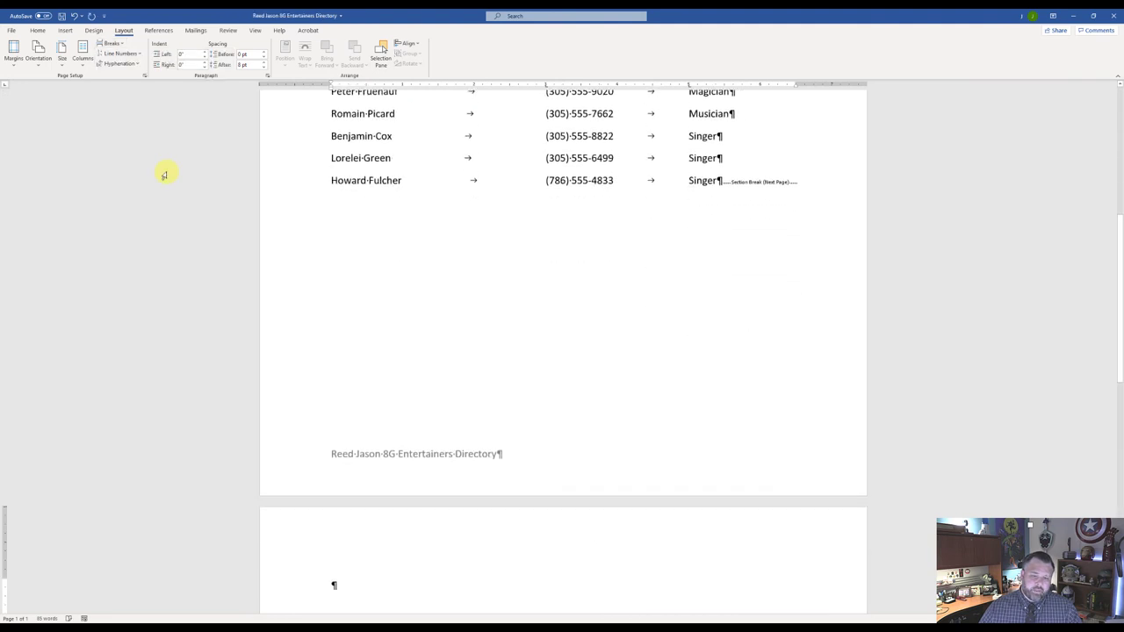
{"action": "scroll", "coordinate": [333, 580], "scroll_direction": "down", "scroll_amount": 3}
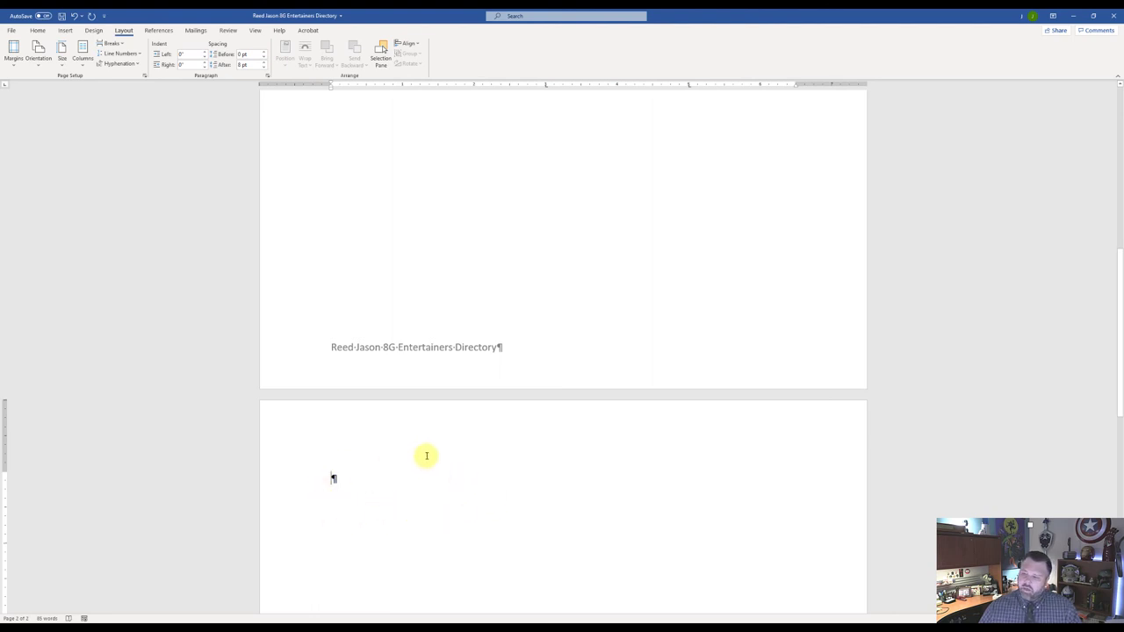
{"action": "key", "text": "ctrl+v"}
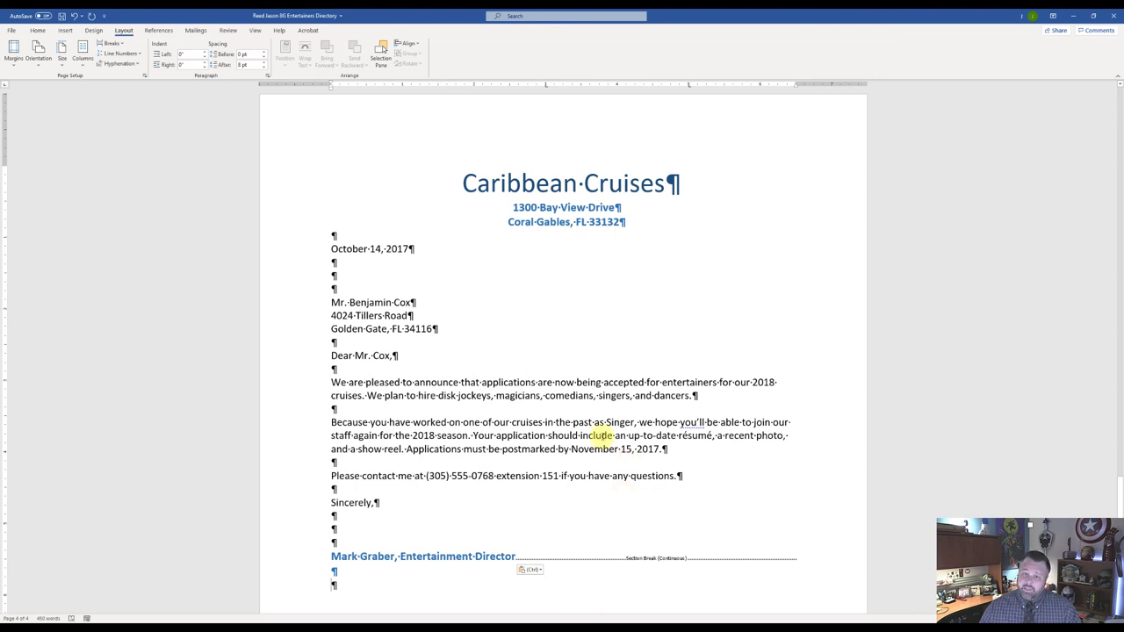
Look through the combined document, checking the pasted letters, section breaks and footers back to the directory page
{"action": "scroll", "coordinate": [597, 494], "scroll_direction": "up", "scroll_amount": 5}
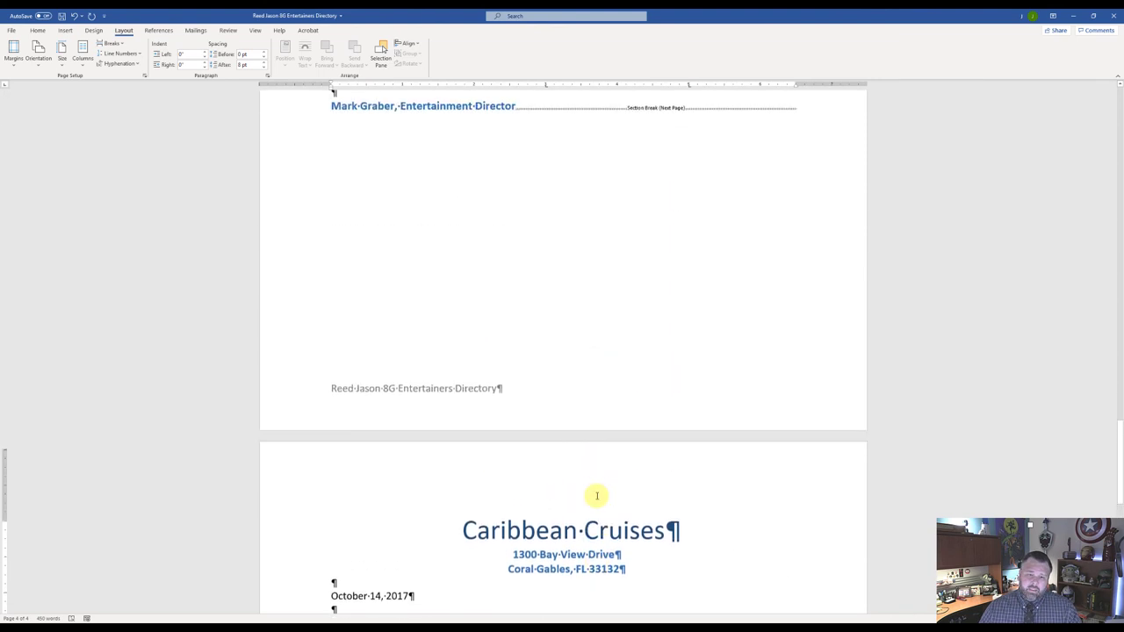
{"action": "scroll", "coordinate": [597, 495], "scroll_direction": "up", "scroll_amount": 3}
{"action": "scroll", "coordinate": [595, 494], "scroll_direction": "down", "scroll_amount": 6}
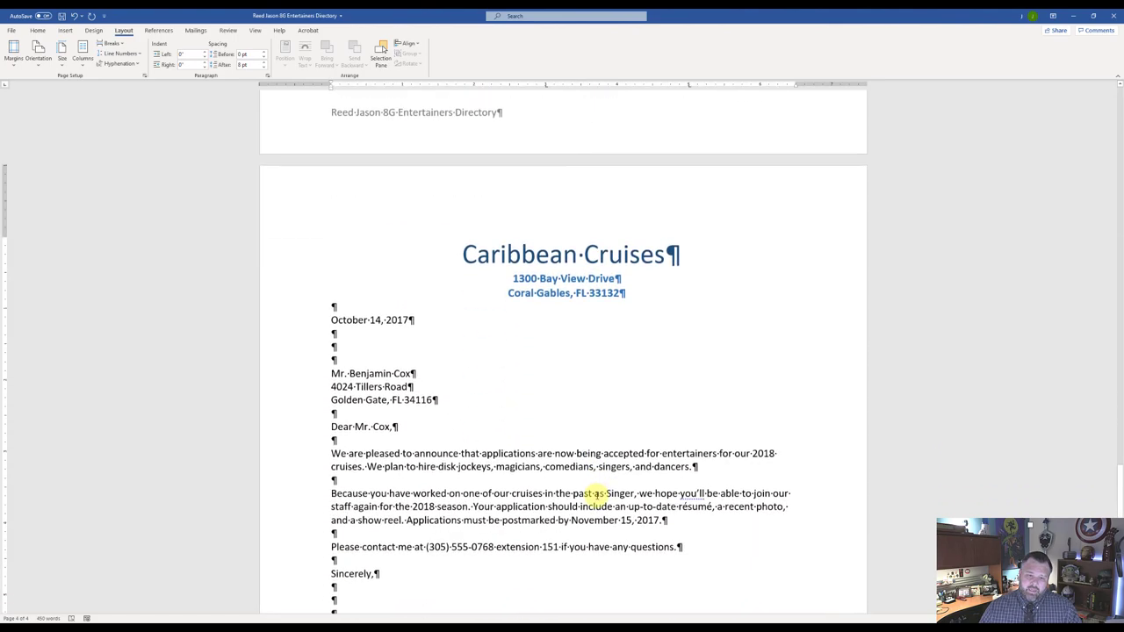
{"action": "scroll", "coordinate": [597, 494], "scroll_direction": "down", "scroll_amount": 4}
{"action": "scroll", "coordinate": [597, 494], "scroll_direction": "up", "scroll_amount": 6}
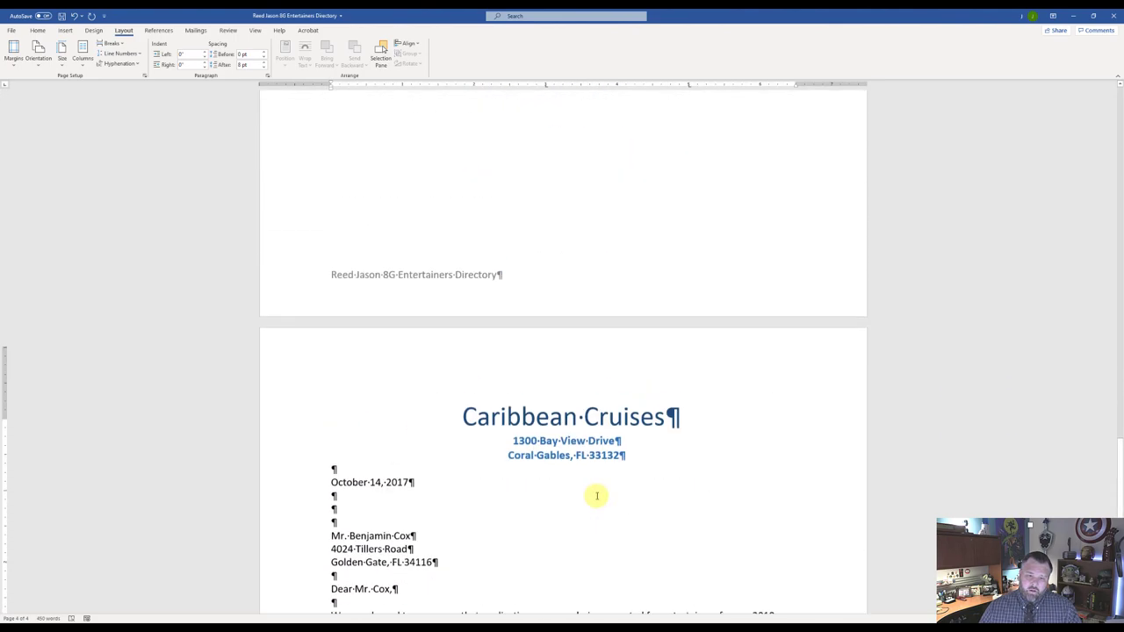
{"action": "scroll", "coordinate": [597, 496], "scroll_direction": "down", "scroll_amount": 20}
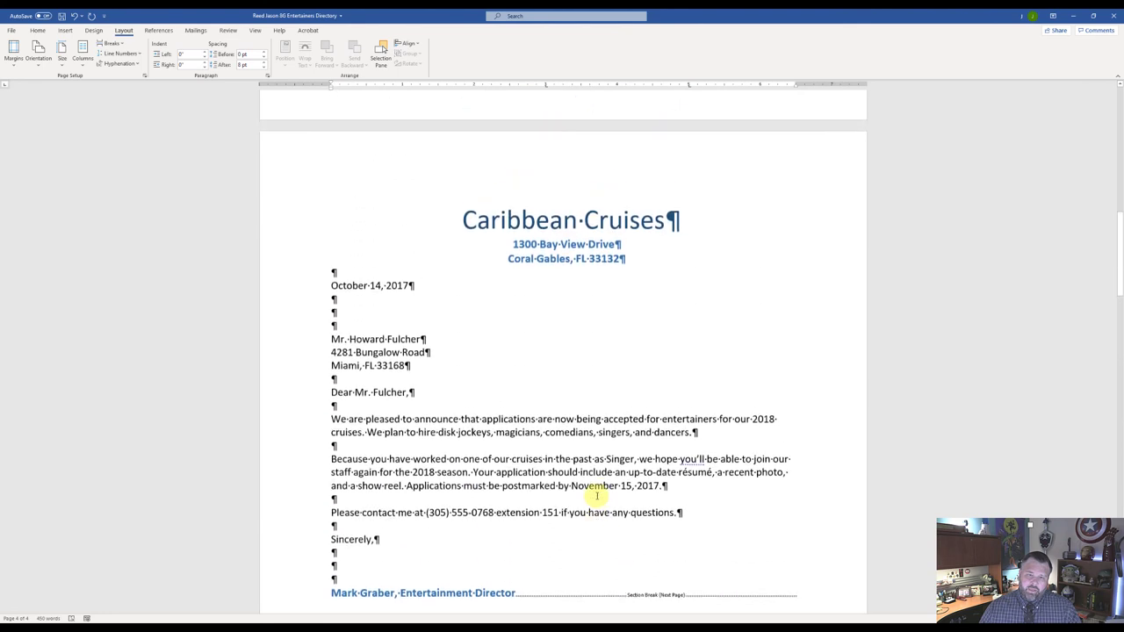
{"action": "scroll", "coordinate": [597, 496], "scroll_direction": "up", "scroll_amount": 3}
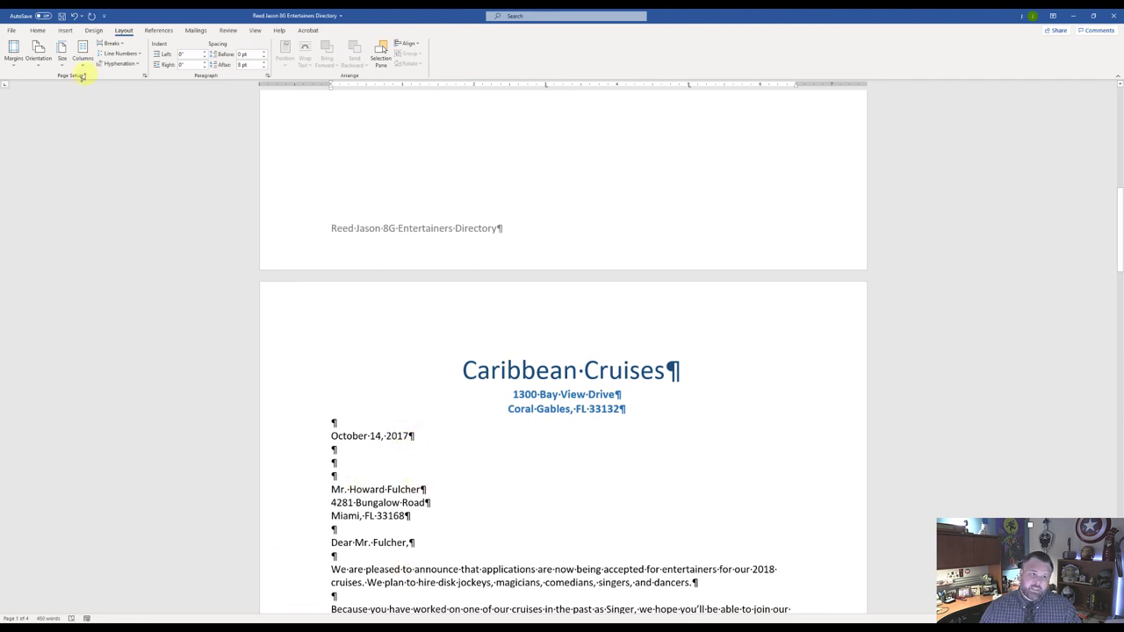
{"action": "left_click", "coordinate": [13, 31]}
{"action": "left_click", "coordinate": [17, 22]}
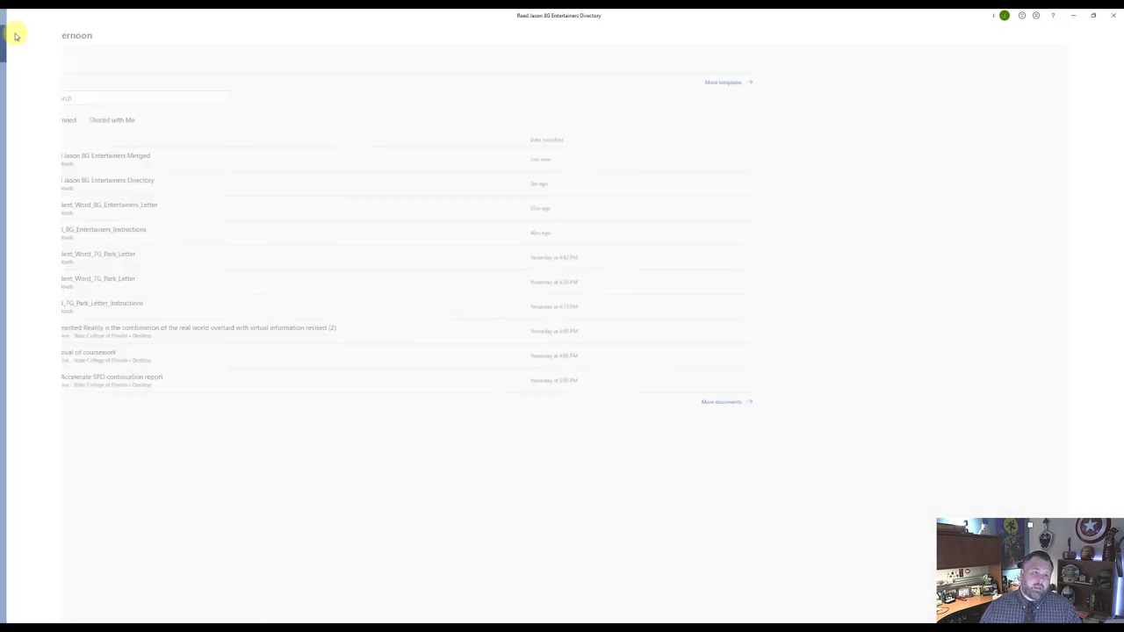
{"action": "left_click", "coordinate": [37, 31]}
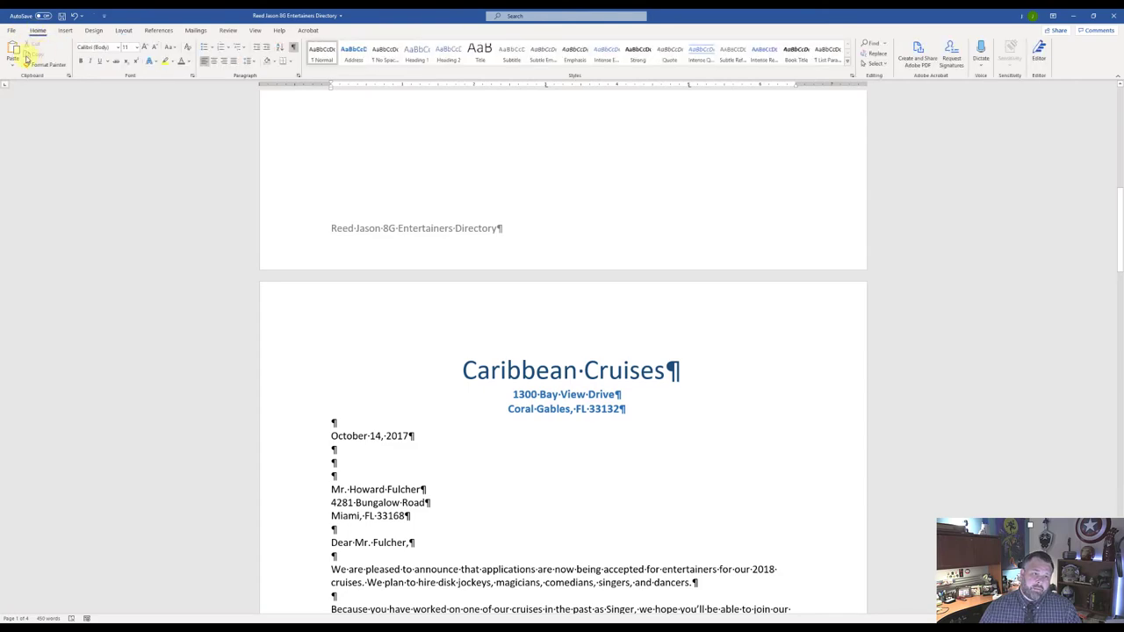
{"action": "scroll", "coordinate": [647, 515], "scroll_direction": "down", "scroll_amount": 20}
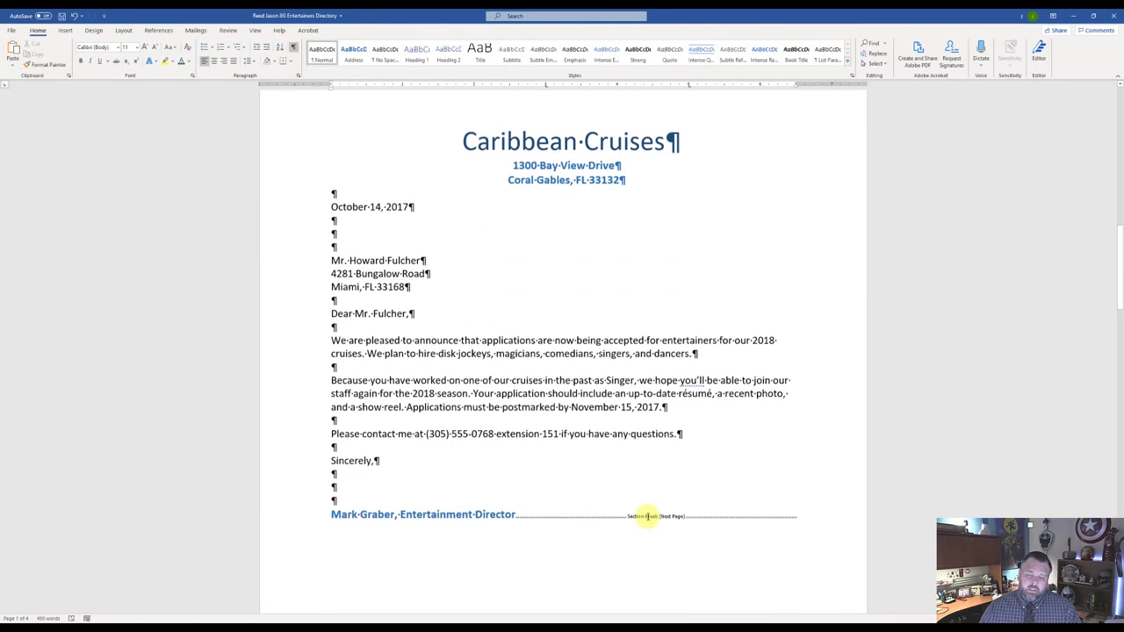
{"action": "scroll", "coordinate": [647, 514], "scroll_direction": "down", "scroll_amount": 15}
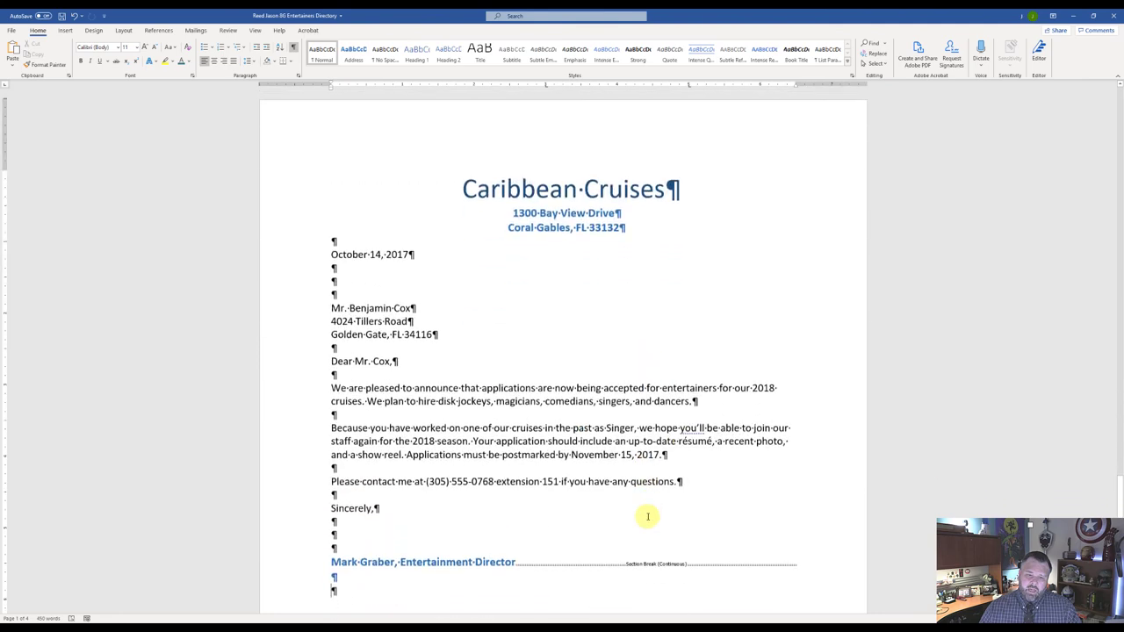
{"action": "scroll", "coordinate": [647, 516], "scroll_direction": "up", "scroll_amount": 5}
{"action": "scroll", "coordinate": [647, 517], "scroll_direction": "up", "scroll_amount": 15}
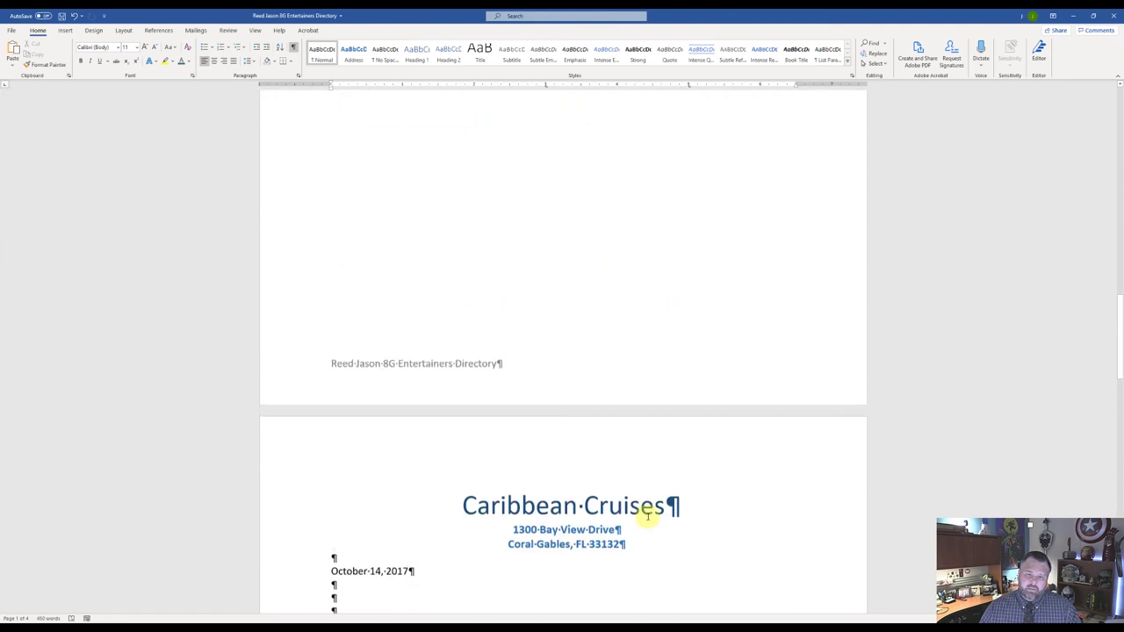
{"action": "scroll", "coordinate": [647, 516], "scroll_direction": "up", "scroll_amount": 10}
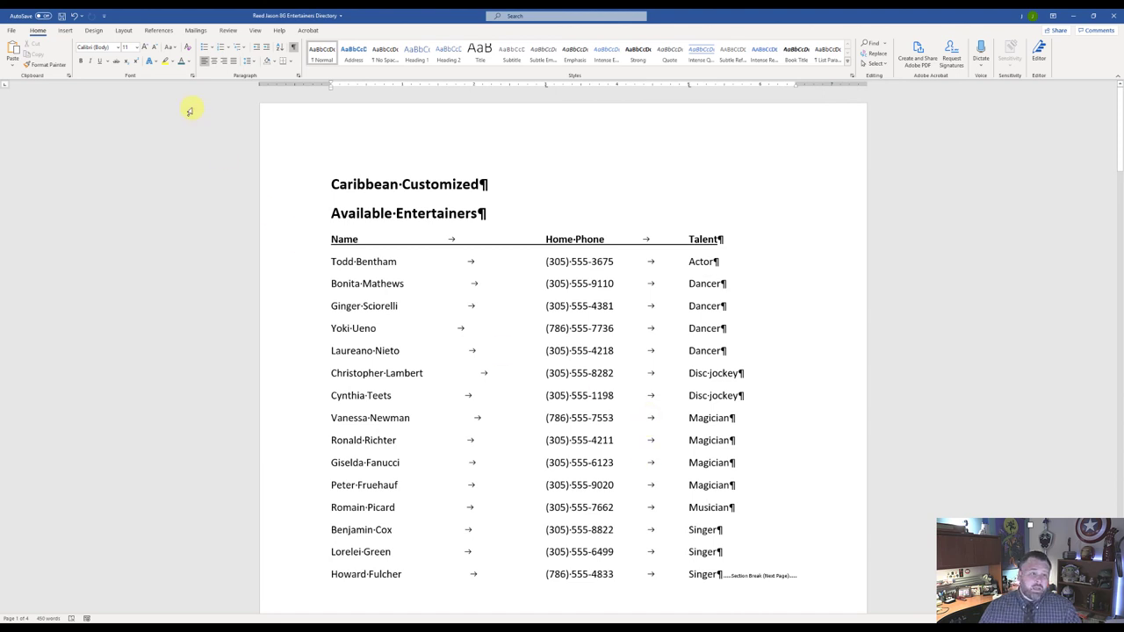
Save the combined directory document and minimize the open Word documents to return to the homework page in the browser
{"action": "left_click", "coordinate": [61, 17]}
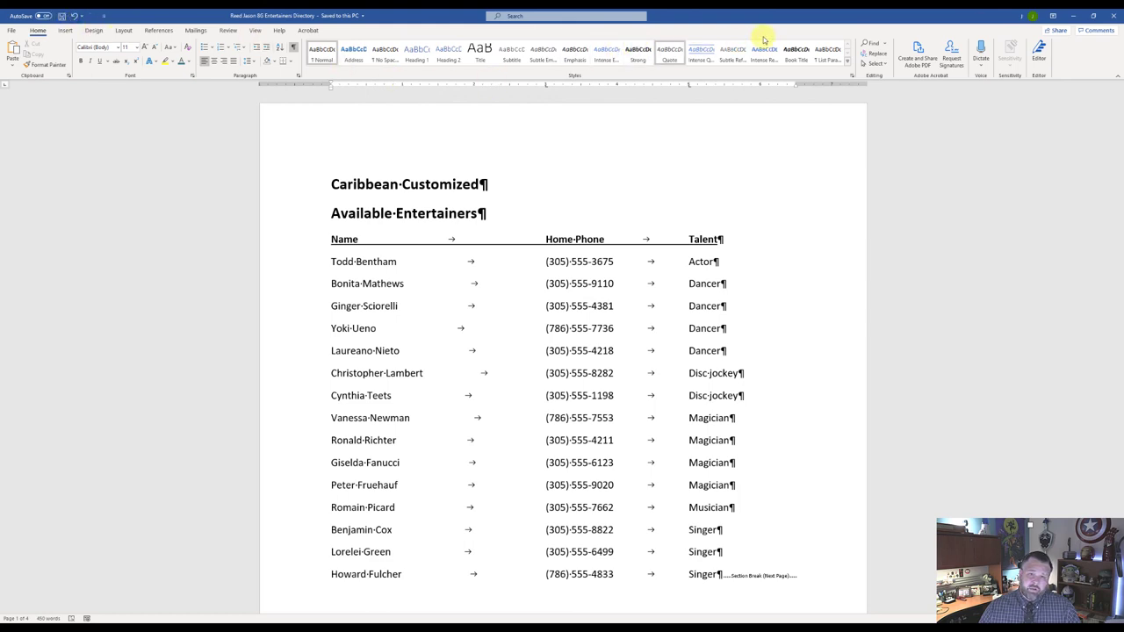
{"action": "left_click", "coordinate": [1073, 16]}
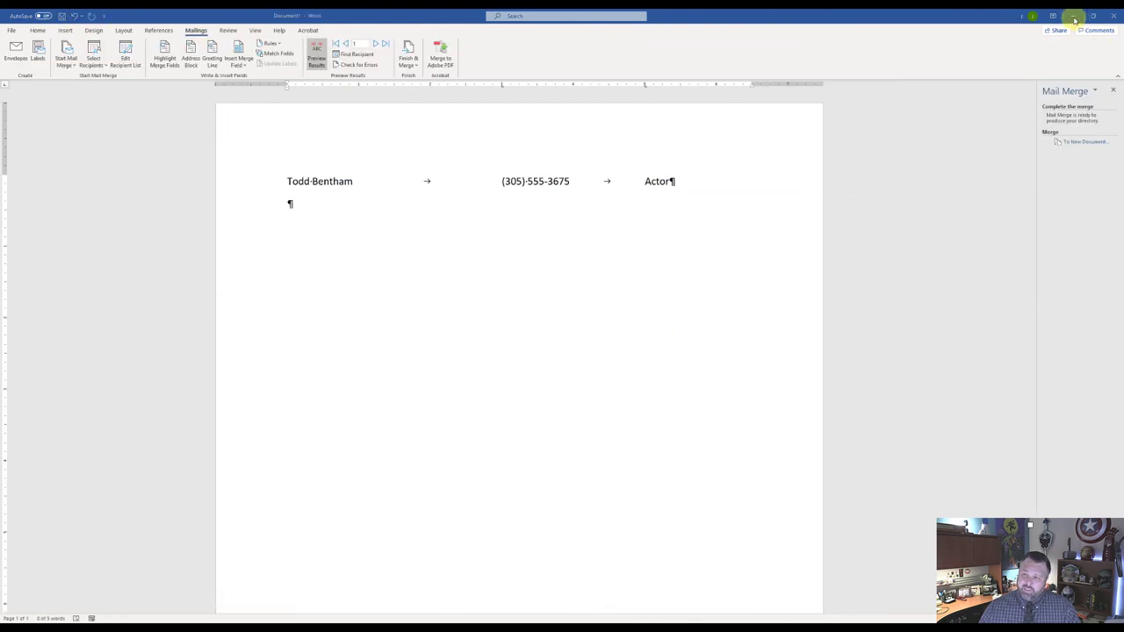
{"action": "left_click", "coordinate": [1073, 17]}
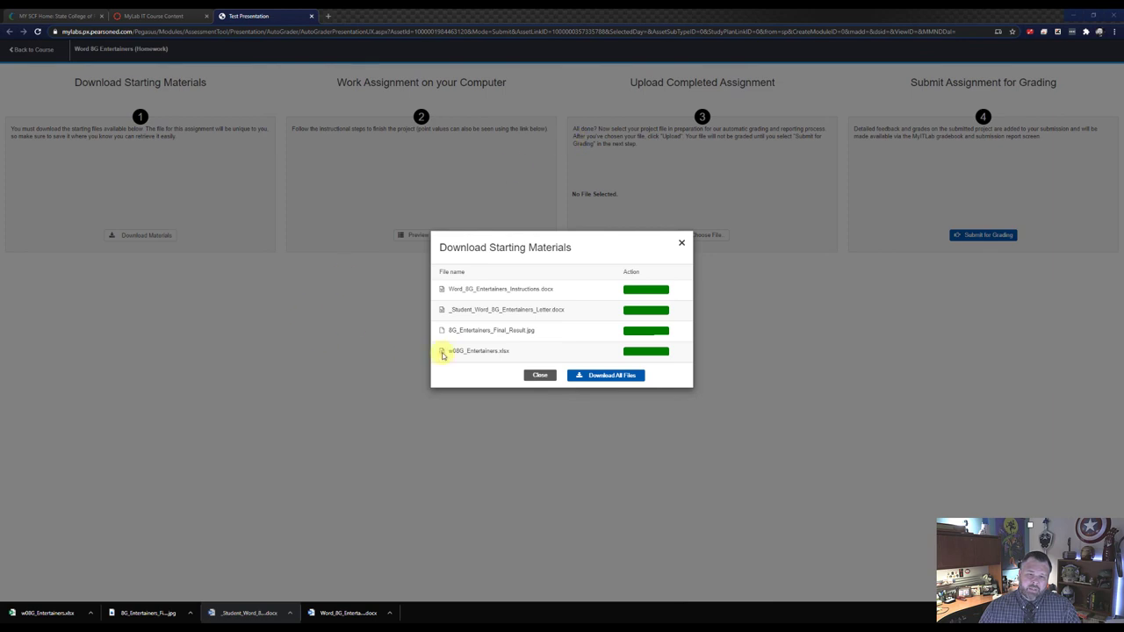
Upload the 8G Entertainers Directory document from Downloads as the completed assignment and submit it for grading
{"action": "left_click", "coordinate": [681, 244]}
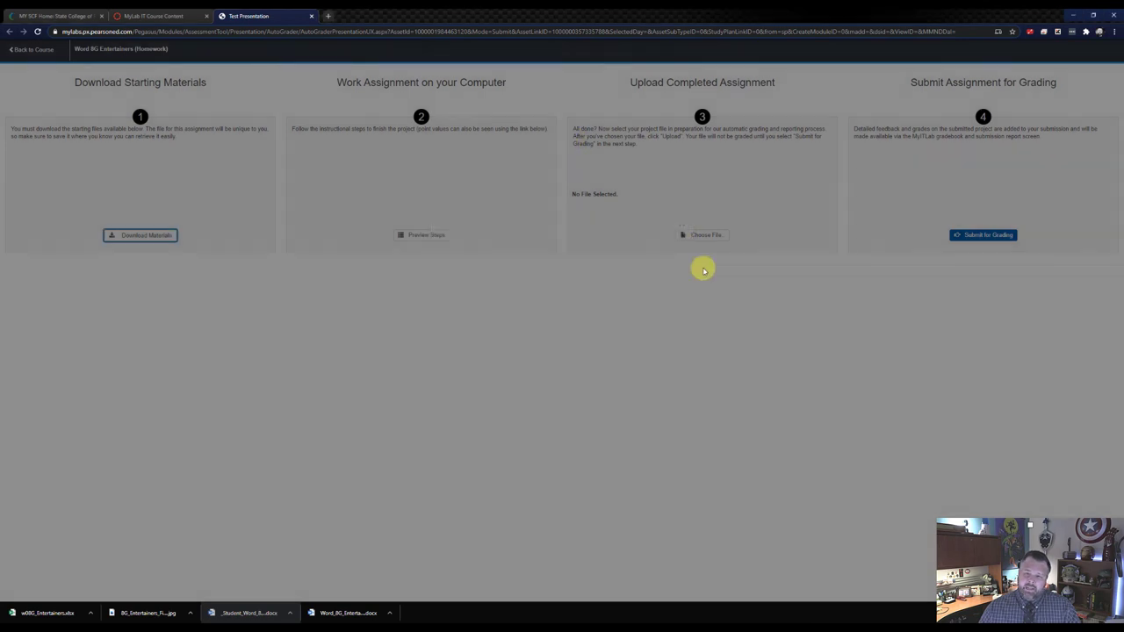
{"action": "left_click", "coordinate": [706, 235]}
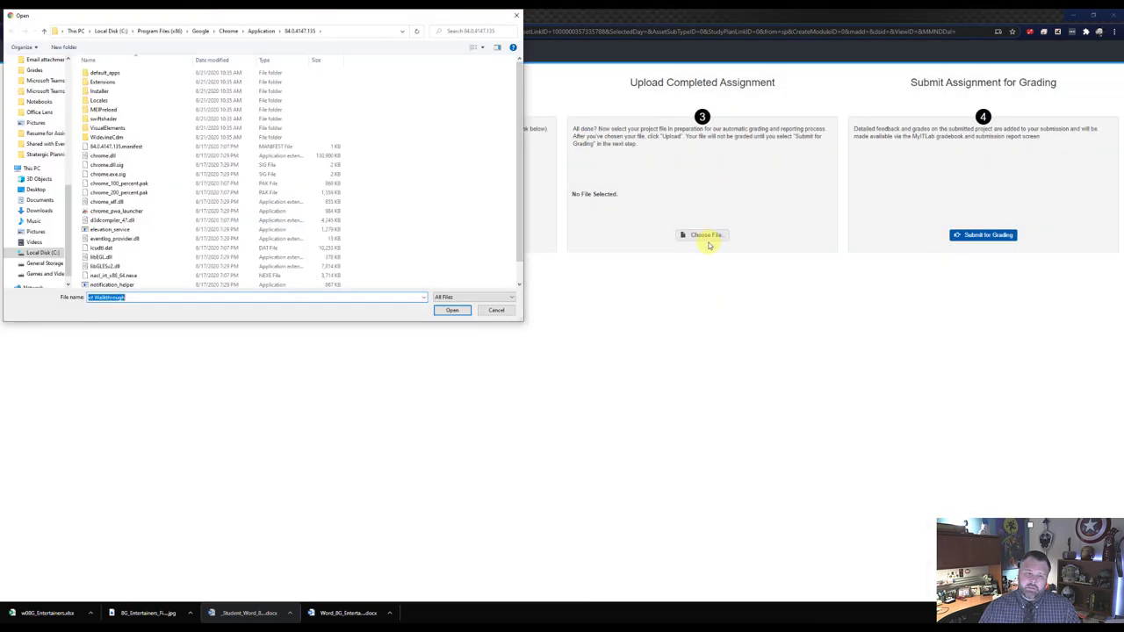
{"action": "left_click", "coordinate": [40, 211]}
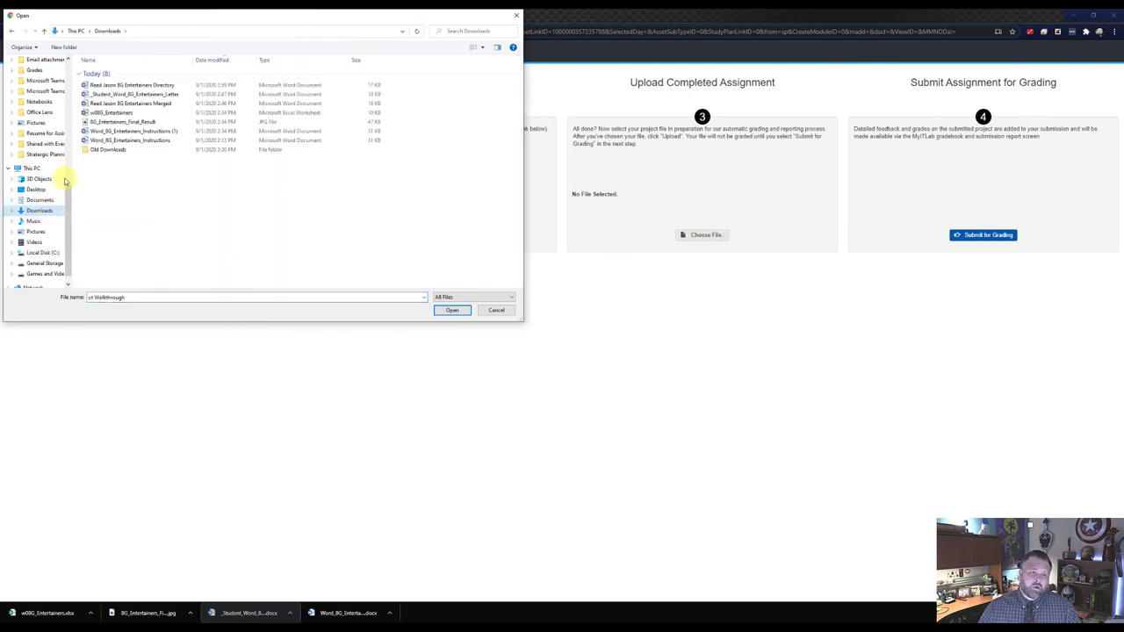
{"action": "left_click", "coordinate": [123, 85]}
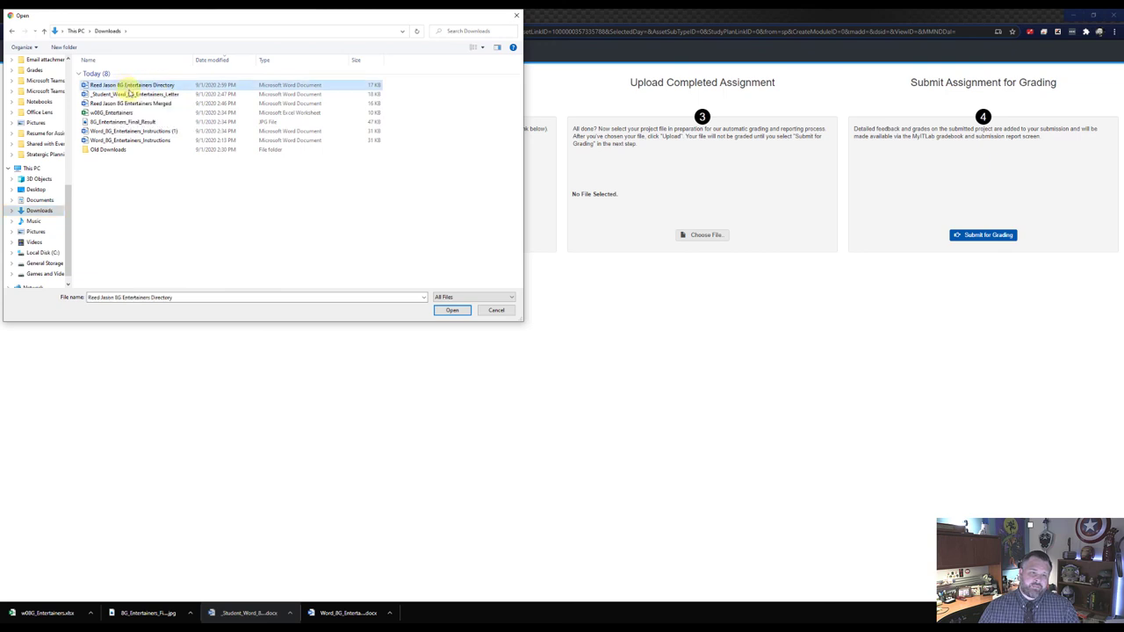
{"action": "left_click", "coordinate": [452, 311]}
{"action": "left_click", "coordinate": [706, 235]}
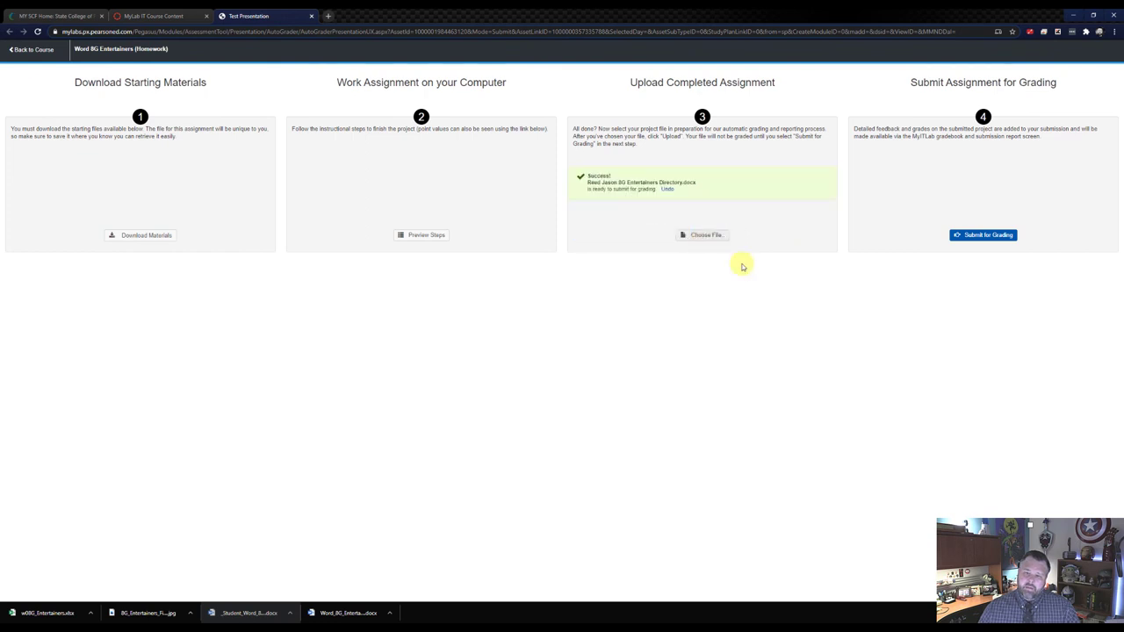
{"action": "left_click", "coordinate": [983, 235]}
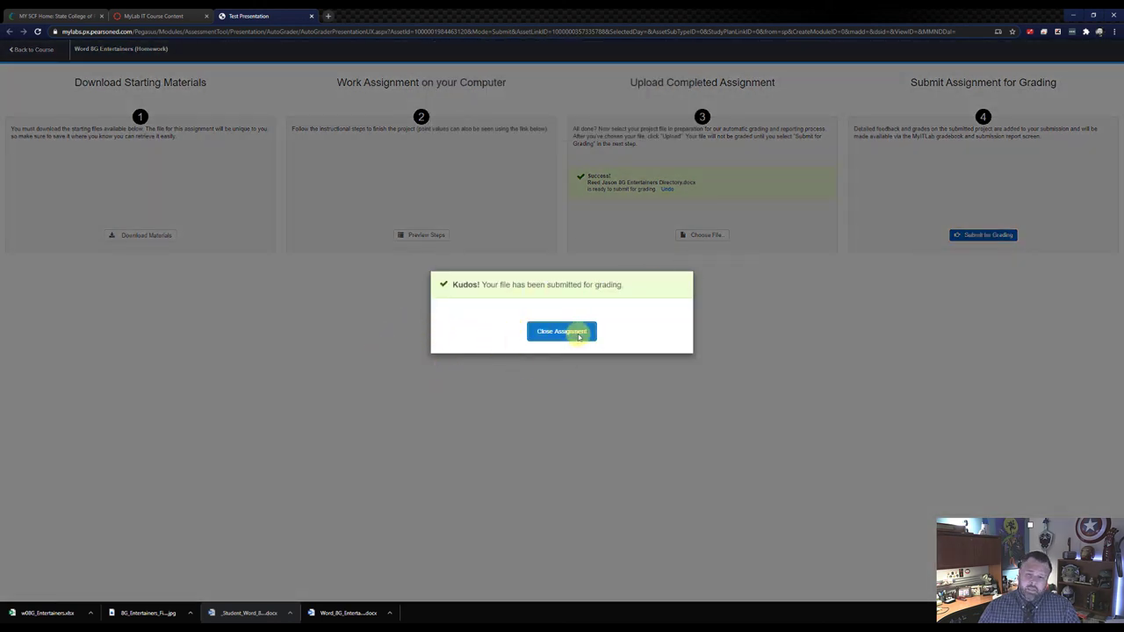
{"action": "left_click", "coordinate": [313, 17]}
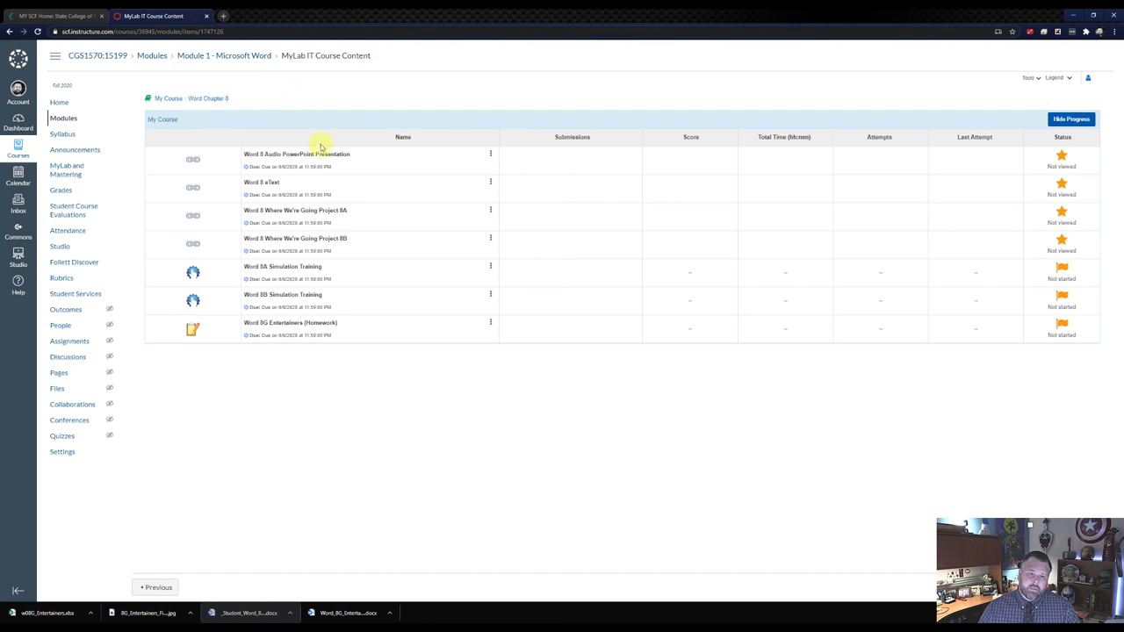
Open the score card for submission 1/1 of the Word 8G Entertainers homework and expand the feedback for step 6
{"action": "left_click", "coordinate": [490, 323]}
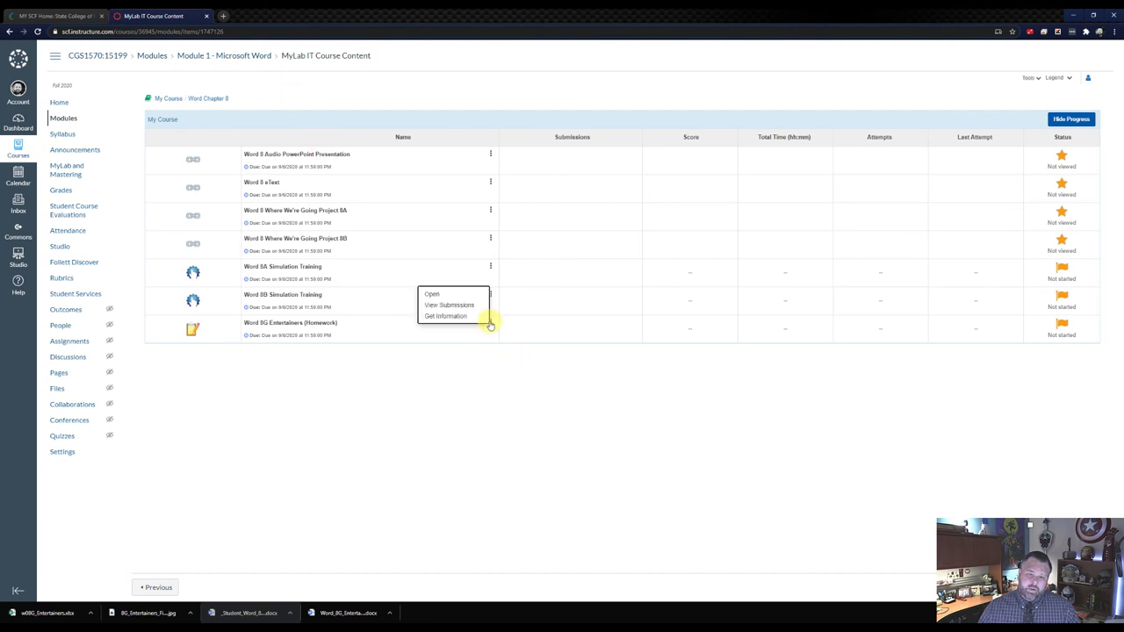
{"action": "left_click", "coordinate": [468, 306]}
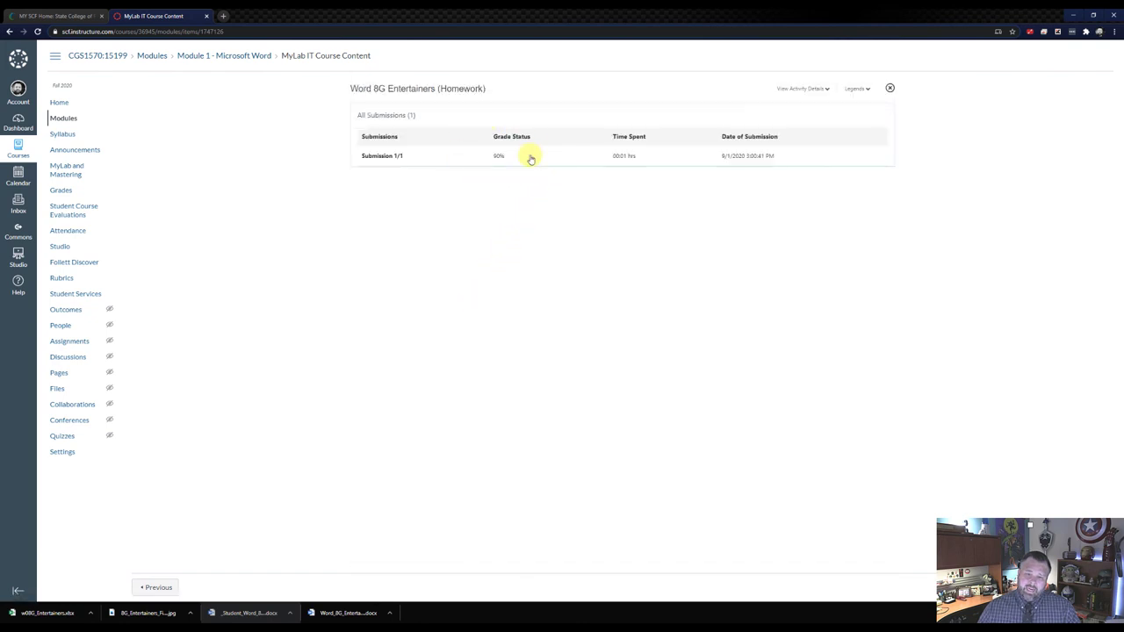
{"action": "left_click", "coordinate": [389, 157]}
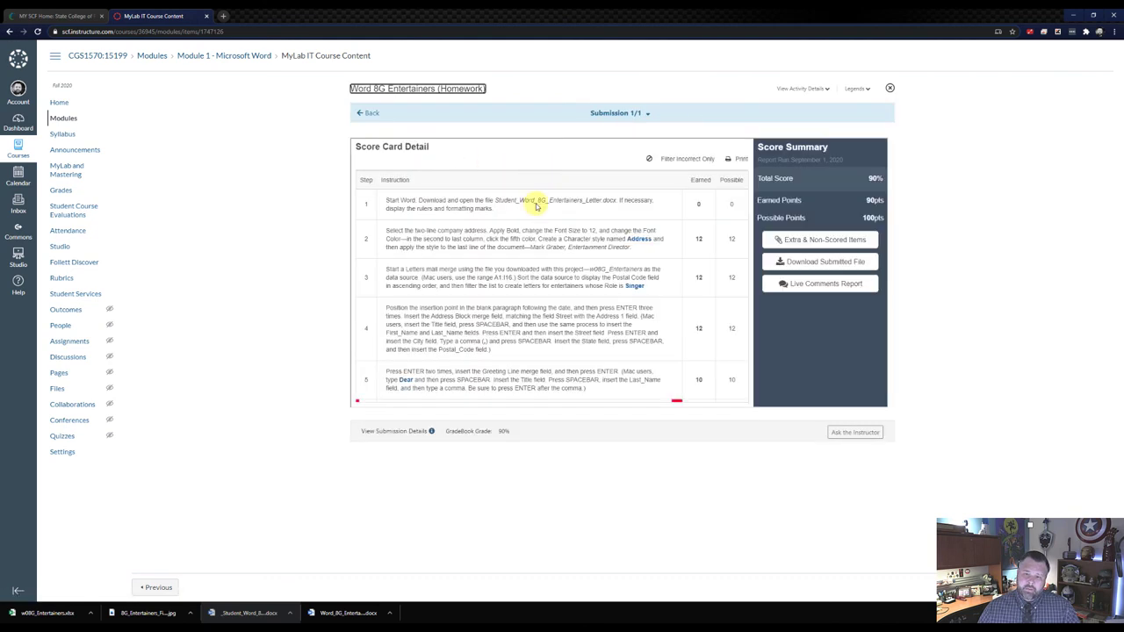
{"action": "scroll", "coordinate": [545, 230], "scroll_direction": "down", "scroll_amount": 2}
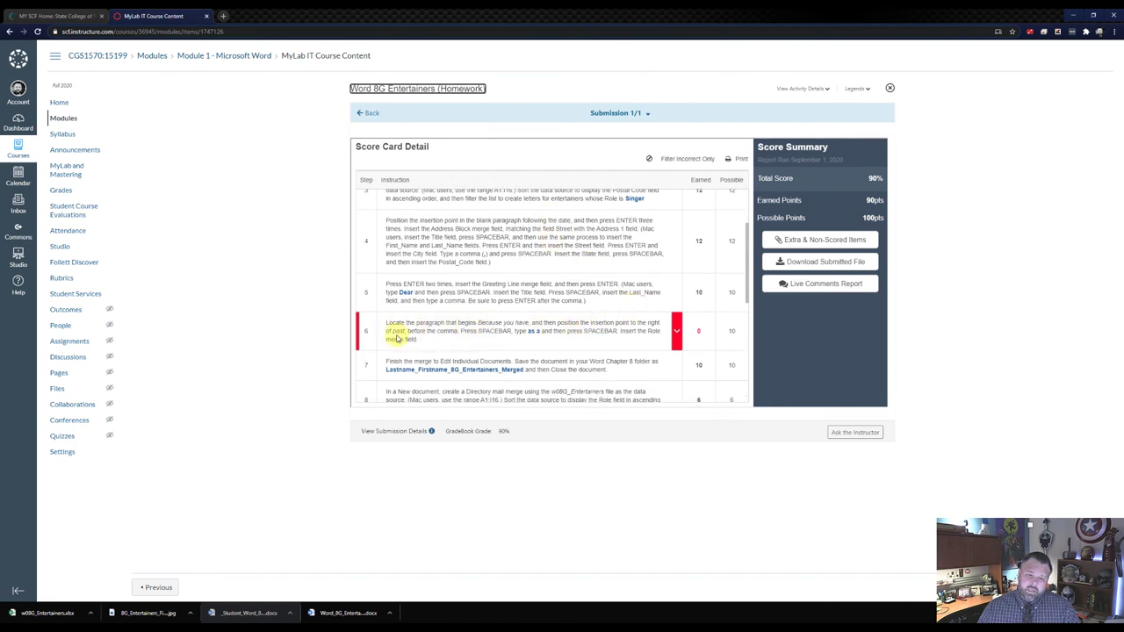
{"action": "left_click", "coordinate": [403, 331]}
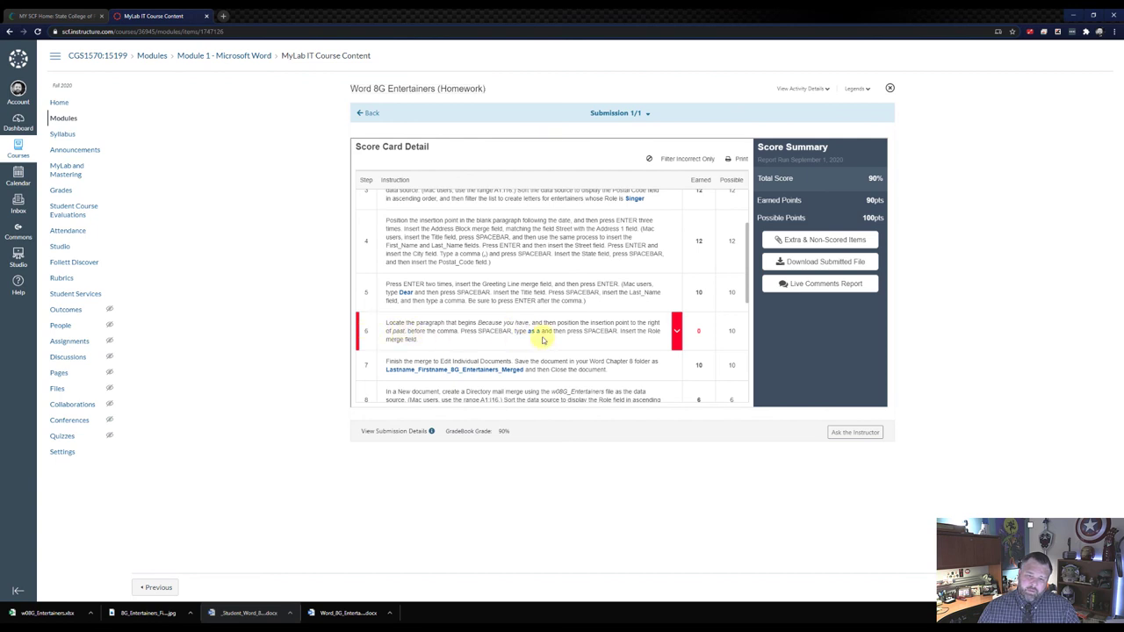
{"action": "left_click", "coordinate": [676, 332]}
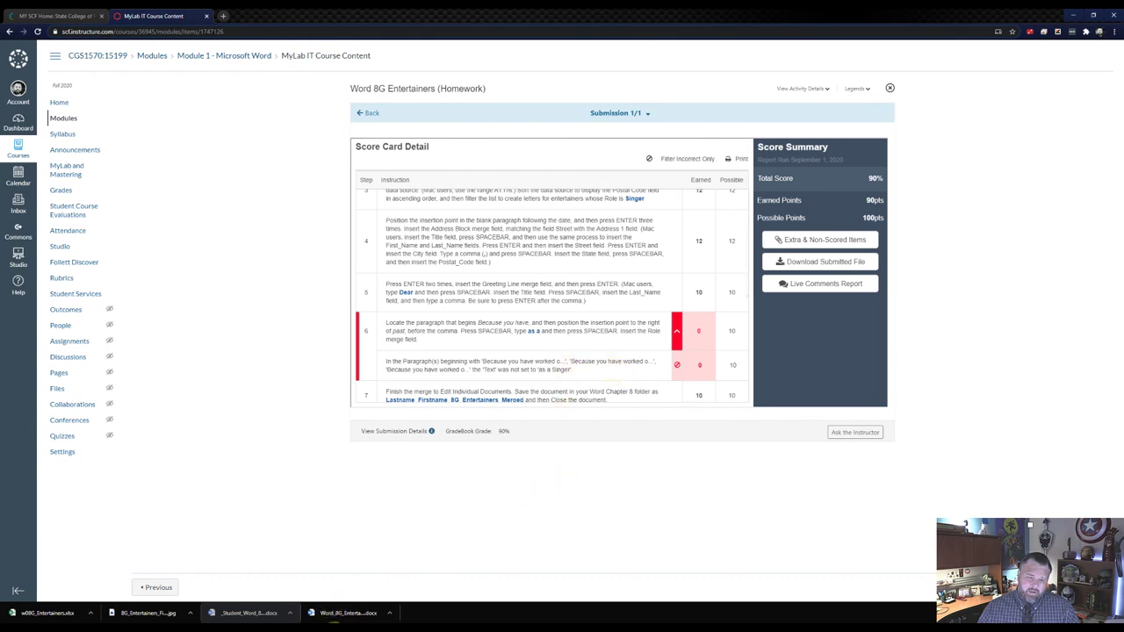
Switch to the 8G Entertainers Directory document in Word and insert "a" before "Singer" in the first letter, on page 2
{"action": "mouse_move", "coordinate": [347, 613]}
{"action": "mouse_move", "coordinate": [388, 595]}
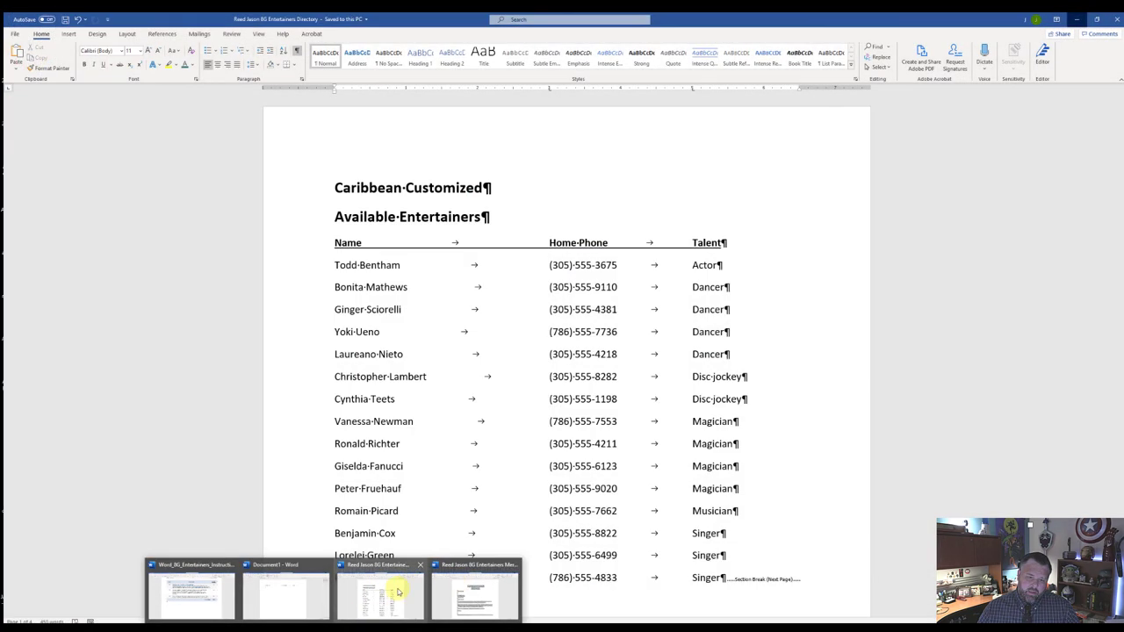
{"action": "left_click", "coordinate": [387, 595]}
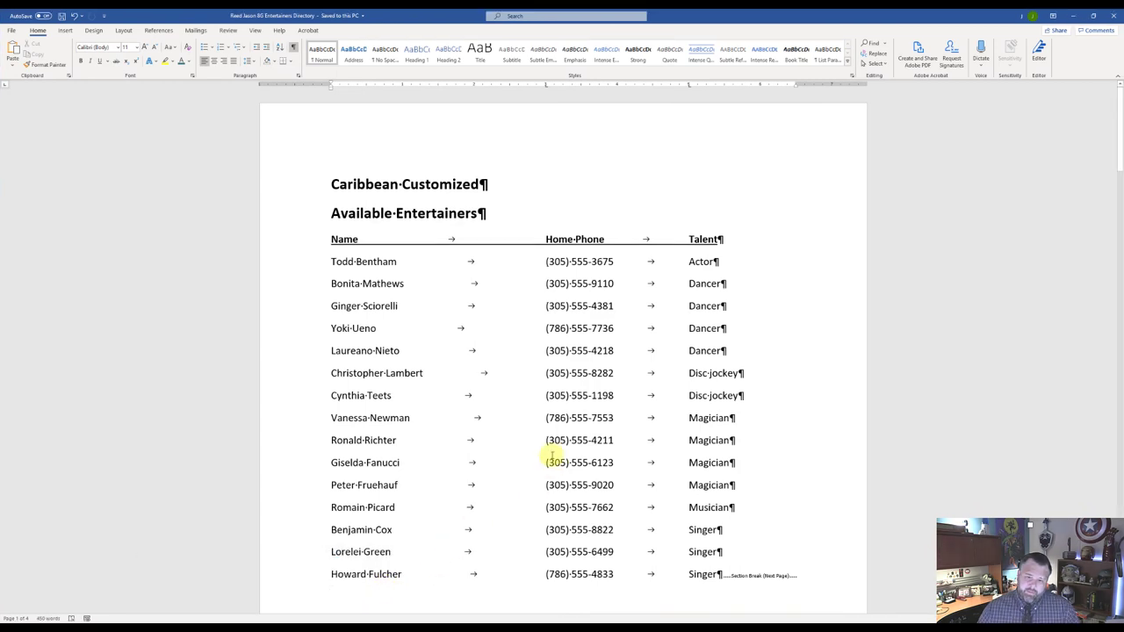
{"action": "scroll", "coordinate": [553, 439], "scroll_direction": "down", "scroll_amount": 10}
{"action": "scroll", "coordinate": [552, 455], "scroll_direction": "down", "scroll_amount": 8}
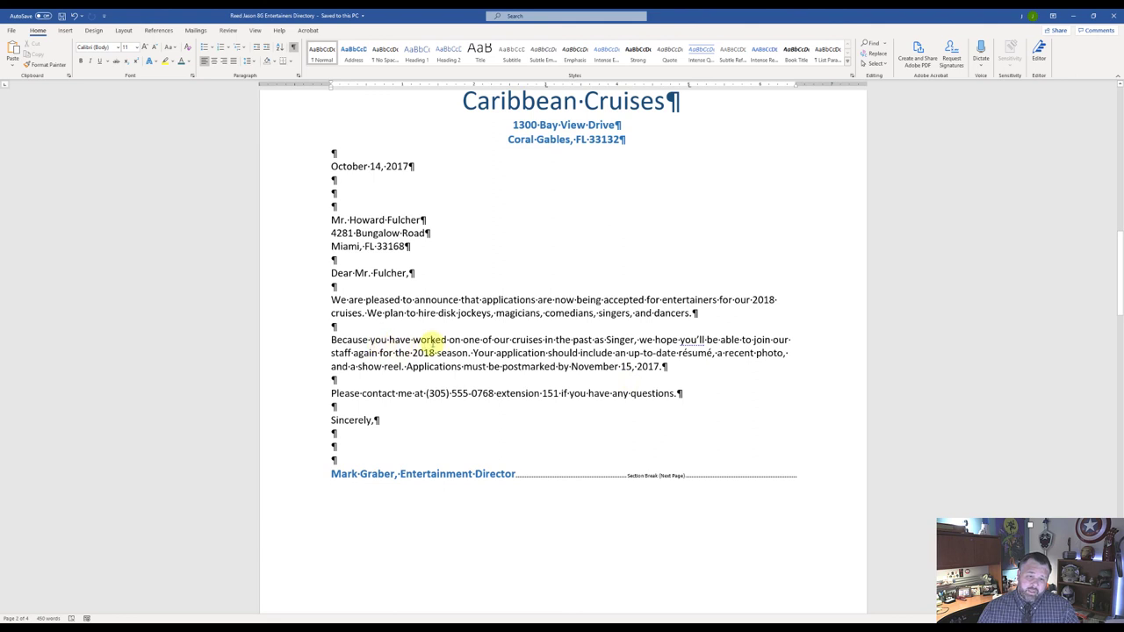
{"action": "left_click", "coordinate": [606, 340]}
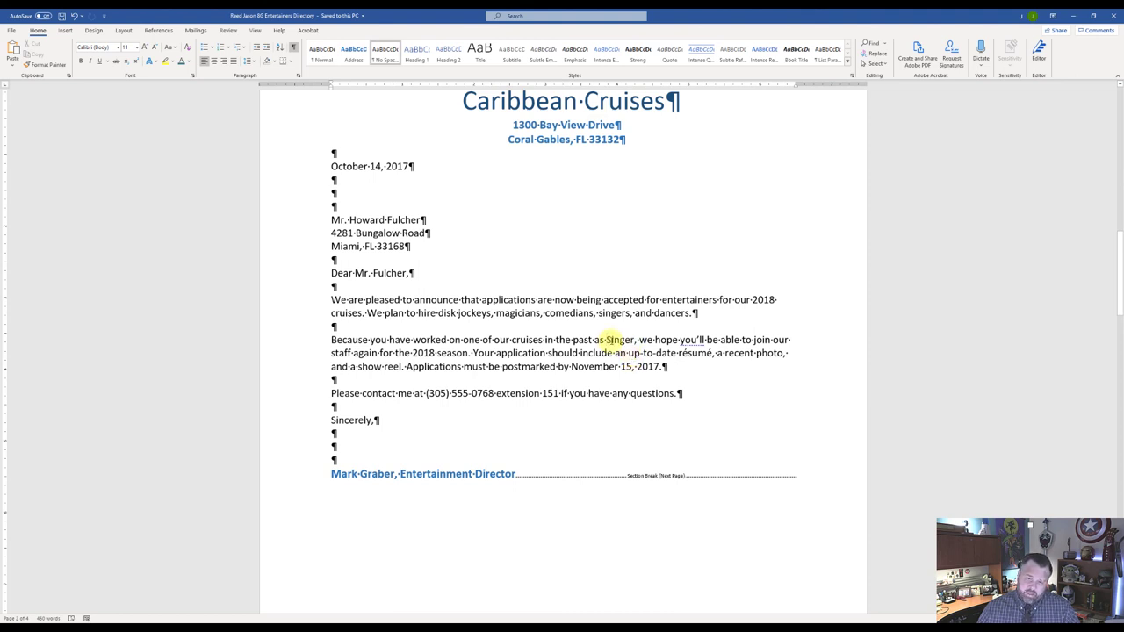
{"action": "type", "text": "a"}
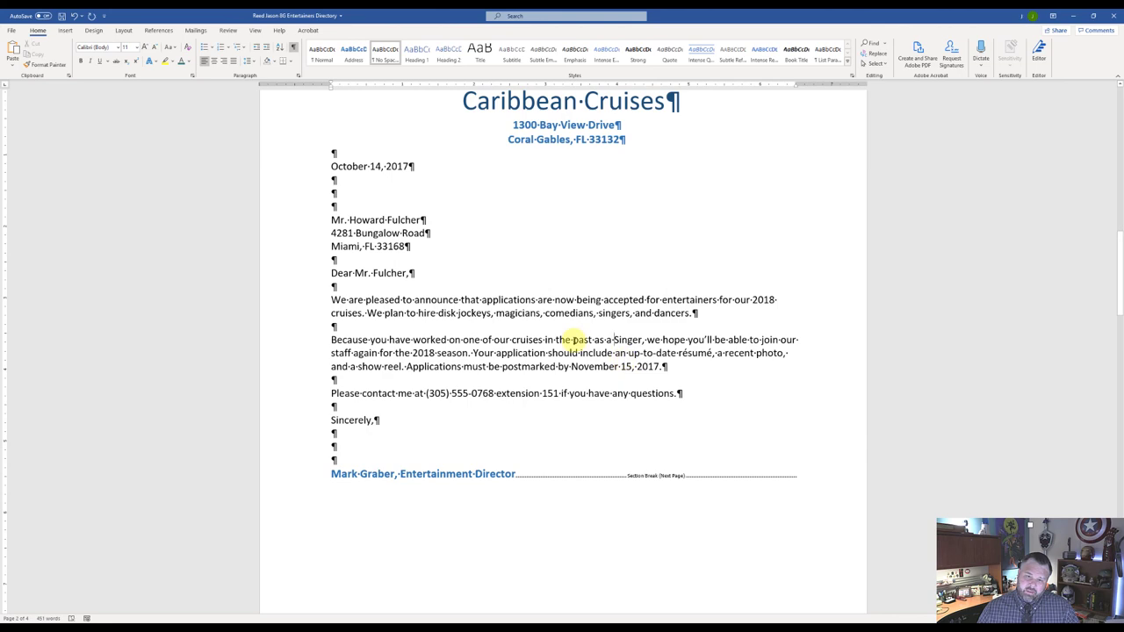
Insert "a" before "Singer" in the "Because you have worked" paragraph of the letters on pages 3 and 4
{"action": "scroll", "coordinate": [601, 356], "scroll_direction": "down", "scroll_amount": 15}
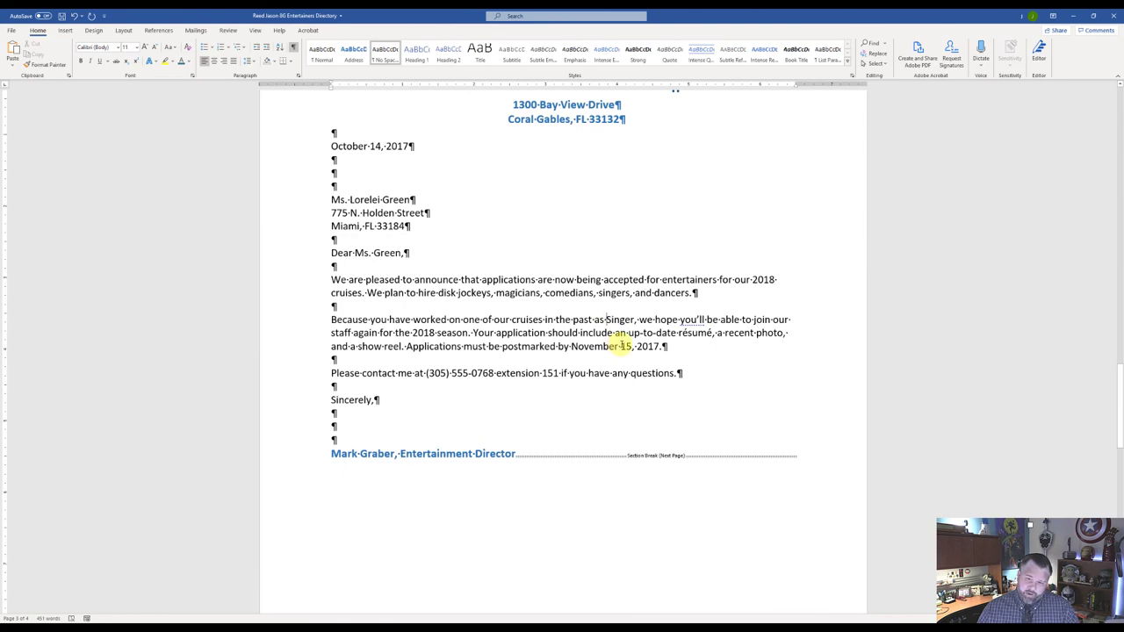
{"action": "type", "text": "a"}
{"action": "scroll", "coordinate": [627, 342], "scroll_direction": "down", "scroll_amount": 5}
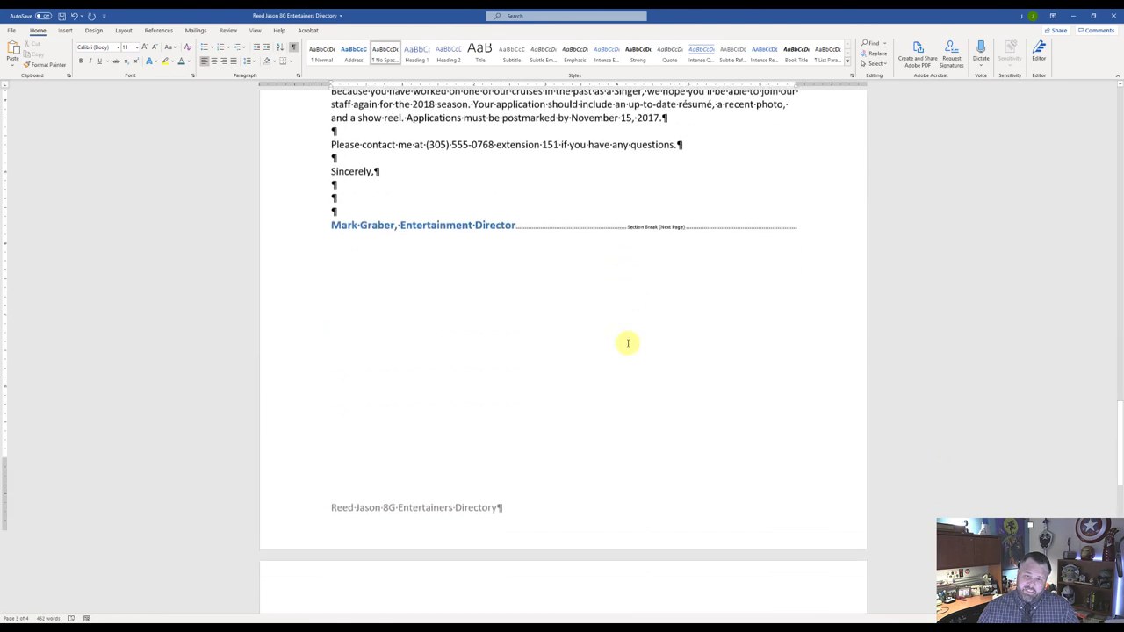
{"action": "scroll", "coordinate": [627, 343], "scroll_direction": "down", "scroll_amount": 12}
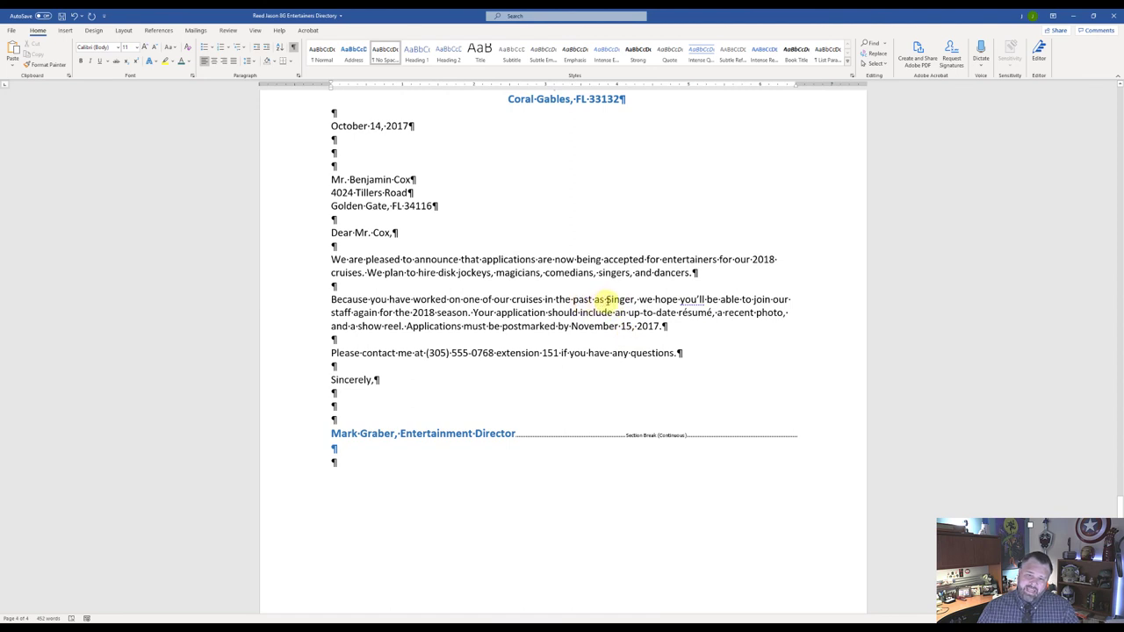
{"action": "left_click", "coordinate": [606, 300]}
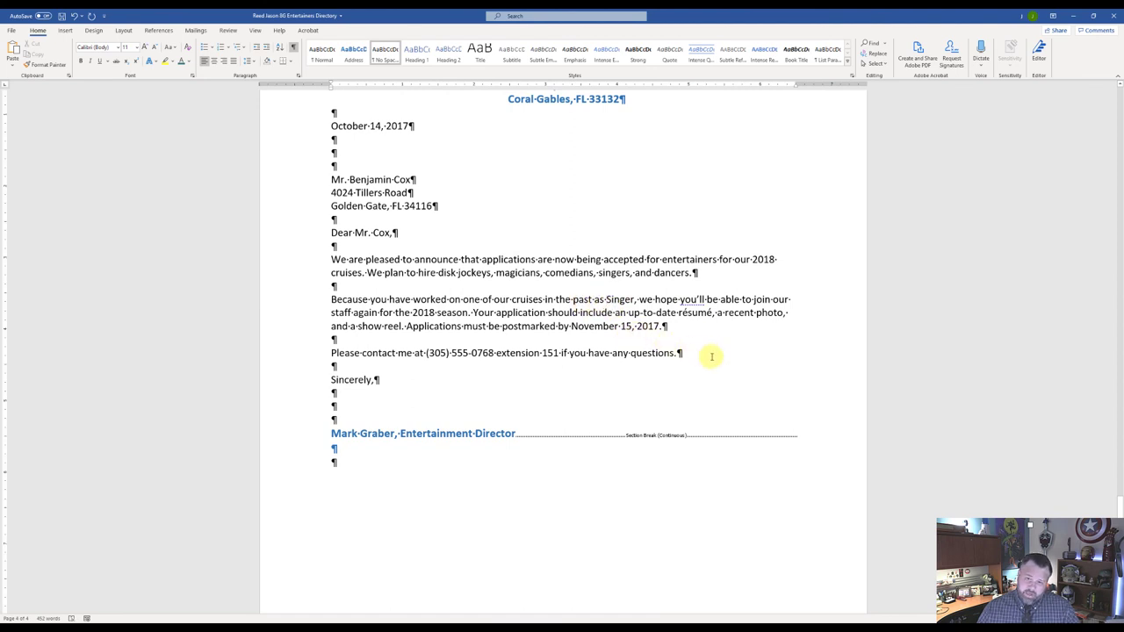
{"action": "type", "text": "a"}
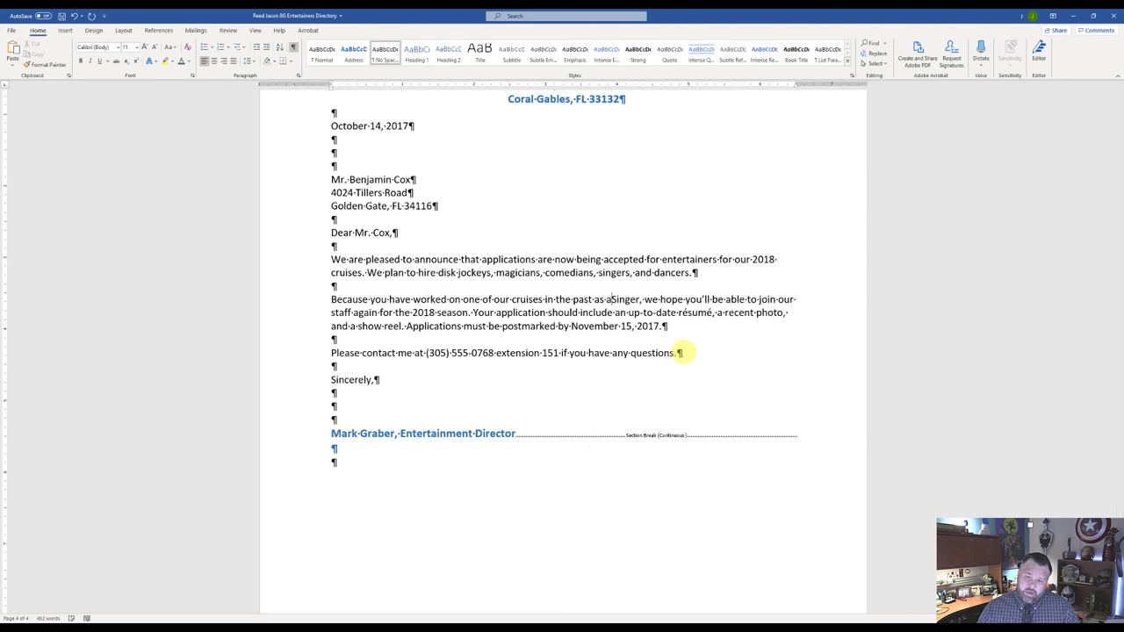
Check the corrected letters, save the directory document and minimize it to return to the score card in the browser
{"action": "scroll", "coordinate": [609, 389], "scroll_direction": "down", "scroll_amount": 20}
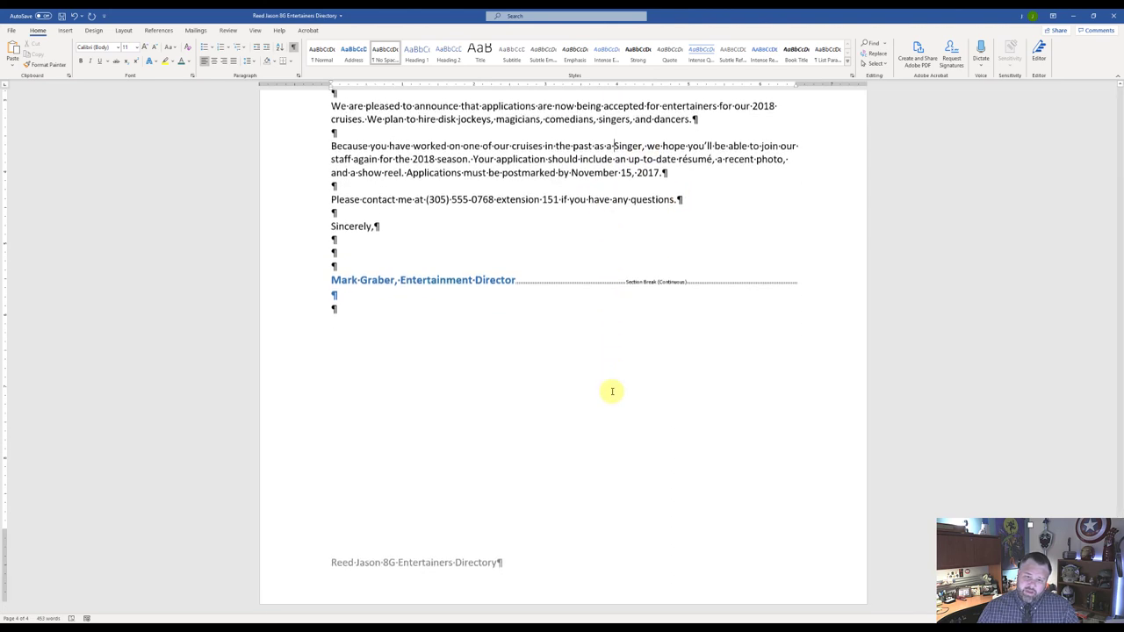
{"action": "scroll", "coordinate": [613, 391], "scroll_direction": "up", "scroll_amount": 5}
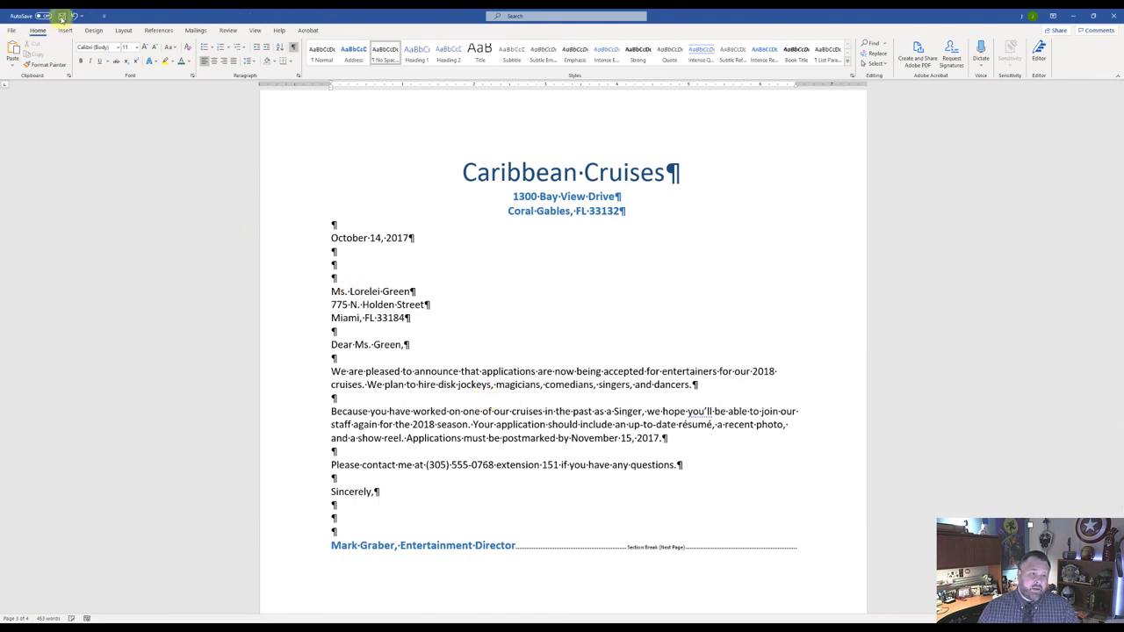
{"action": "left_click", "coordinate": [1072, 16]}
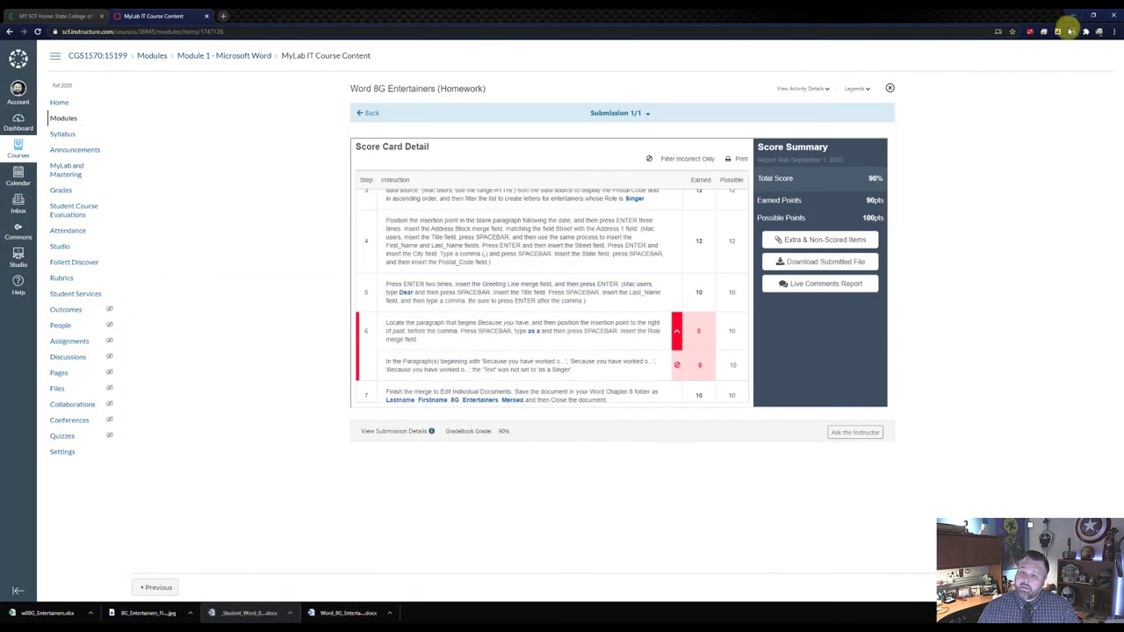
Reopen the Word 8G Entertainers homework, upload the corrected 8G Entertainers Directory document from Downloads and submit it for grading
{"action": "left_click", "coordinate": [890, 89]}
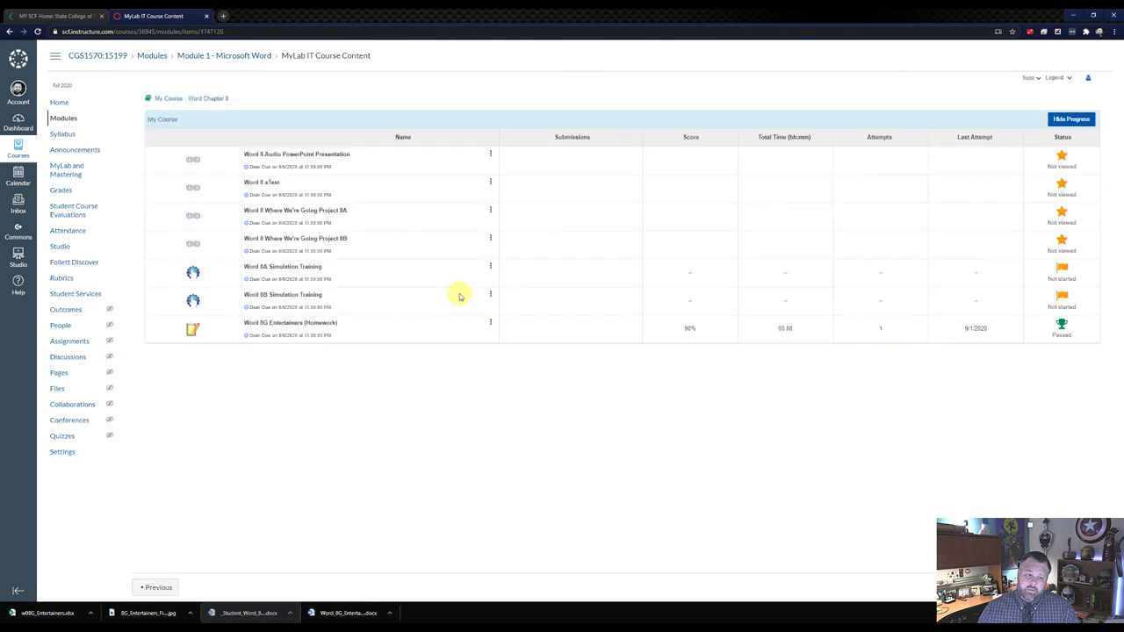
{"action": "left_click", "coordinate": [273, 323]}
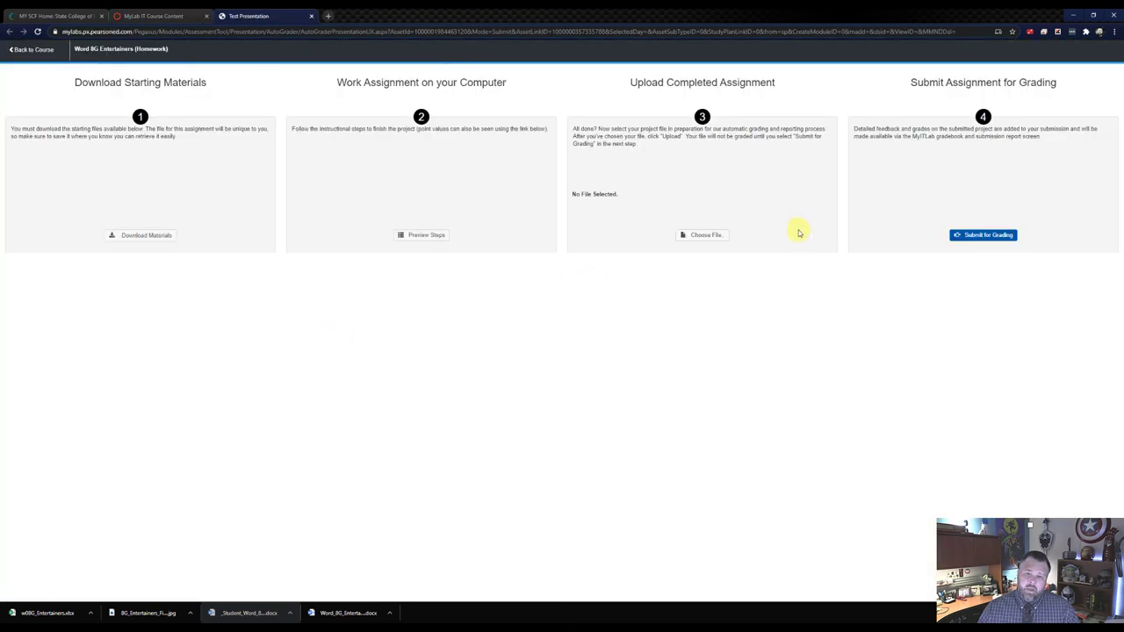
{"action": "left_click", "coordinate": [706, 235]}
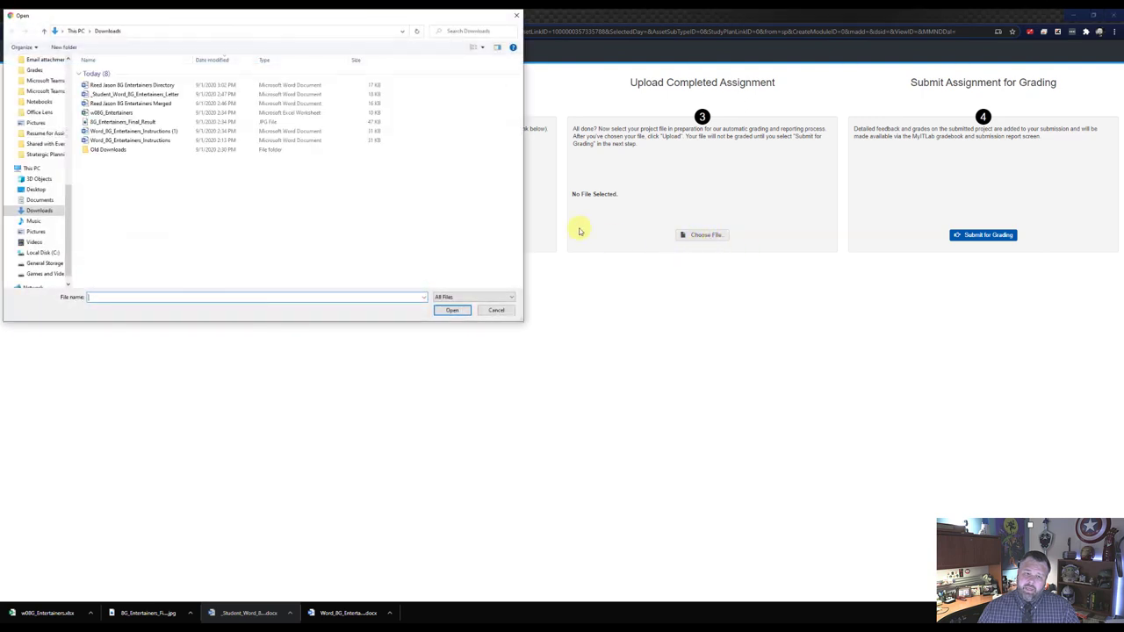
{"action": "left_click", "coordinate": [136, 85]}
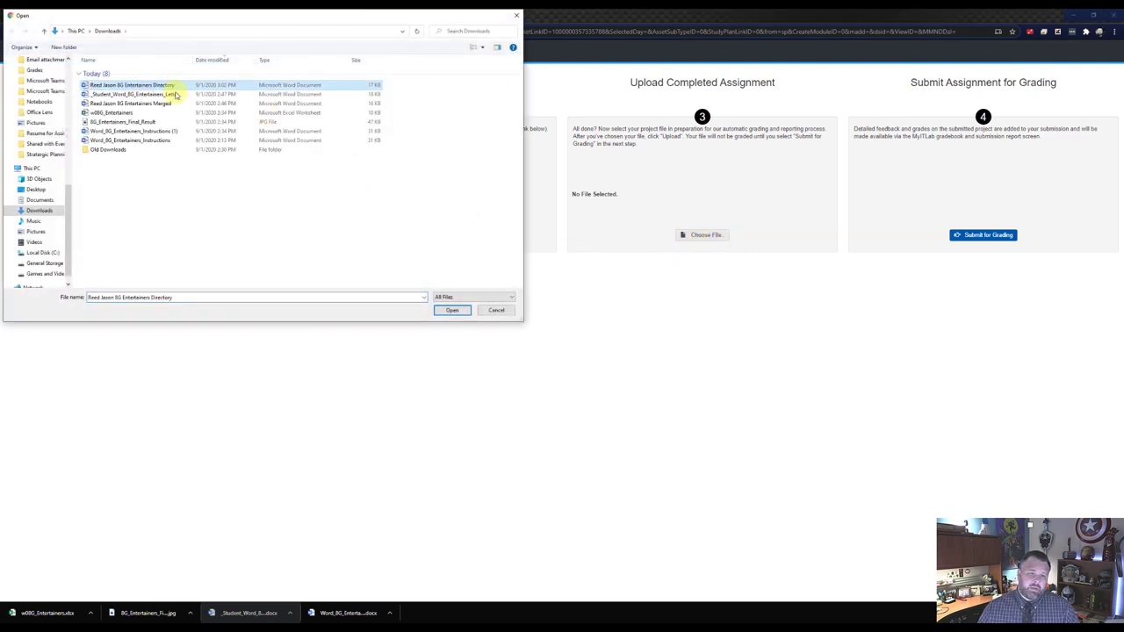
{"action": "left_click", "coordinate": [452, 310]}
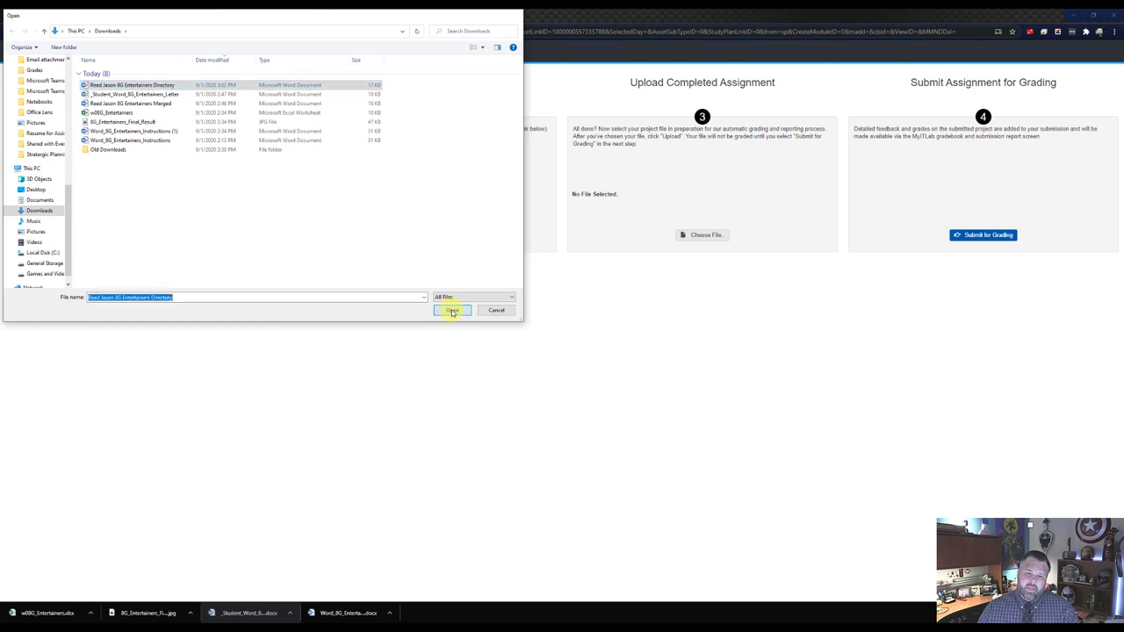
{"action": "left_click", "coordinate": [673, 234]}
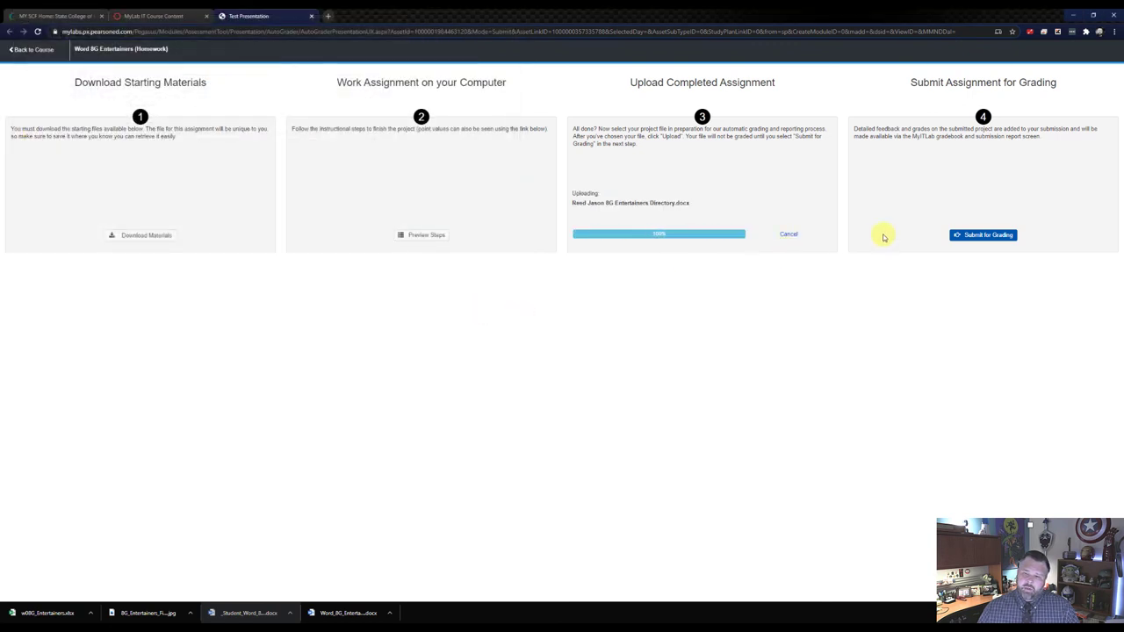
{"action": "left_click", "coordinate": [985, 235]}
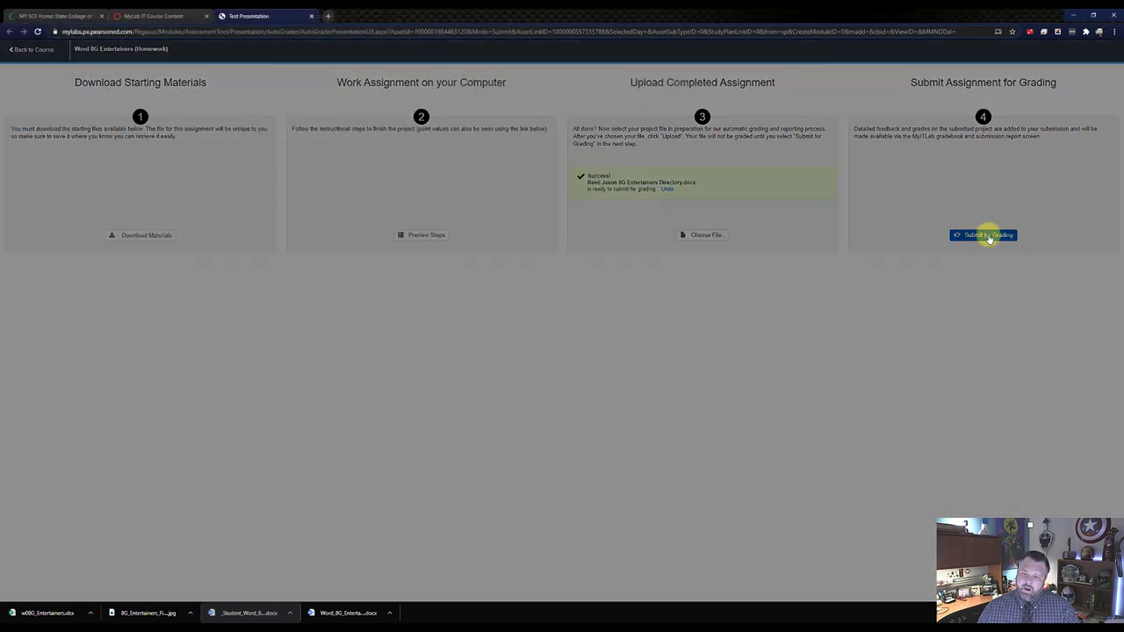
Close the submission tab and open the list of submissions for the Word 8G Entertainers homework
{"action": "left_click", "coordinate": [311, 17]}
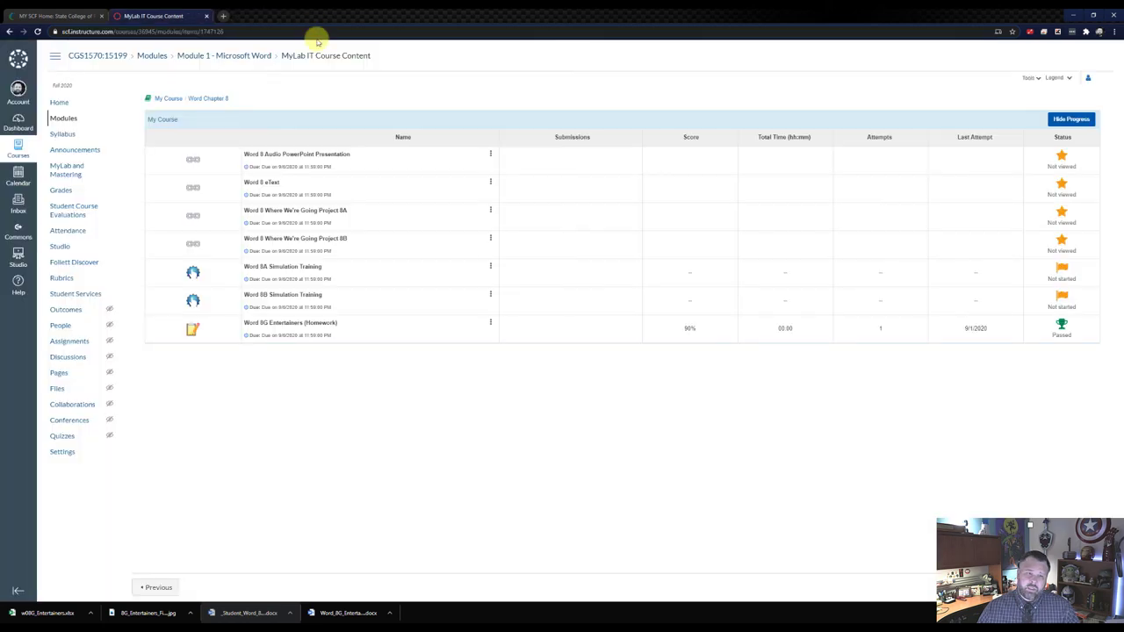
{"action": "left_click", "coordinate": [491, 323]}
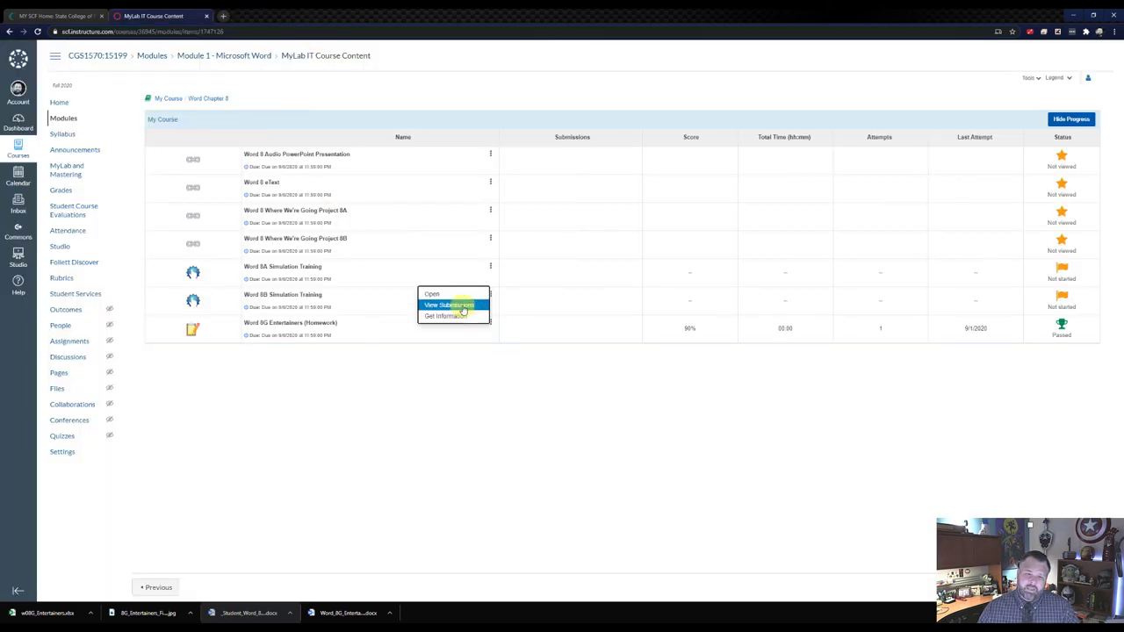
{"action": "left_click", "coordinate": [467, 306]}
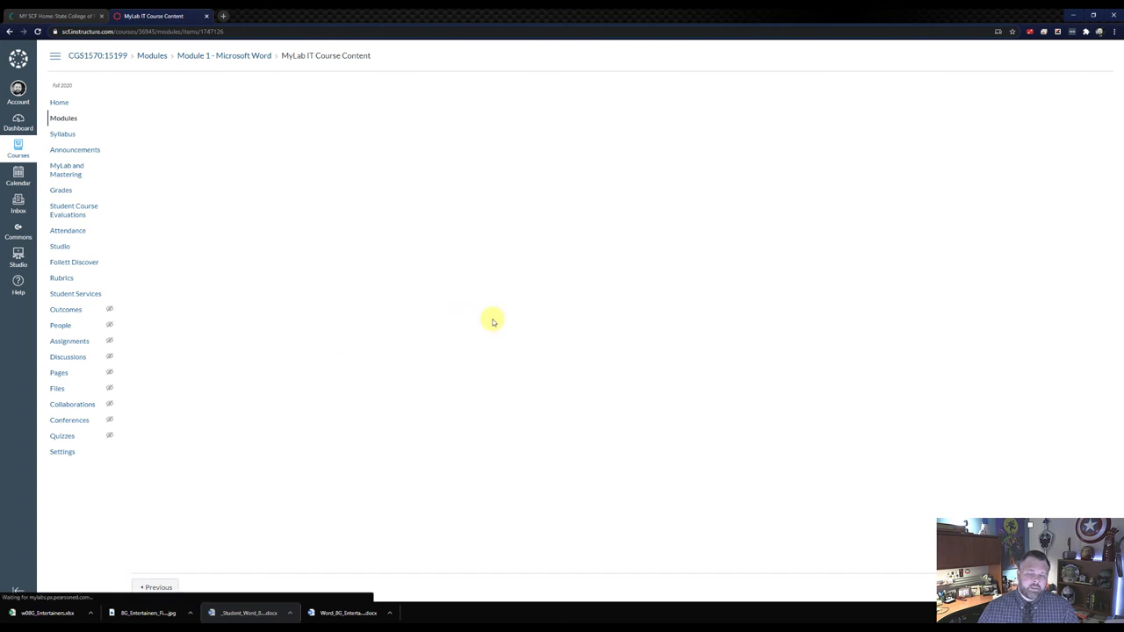